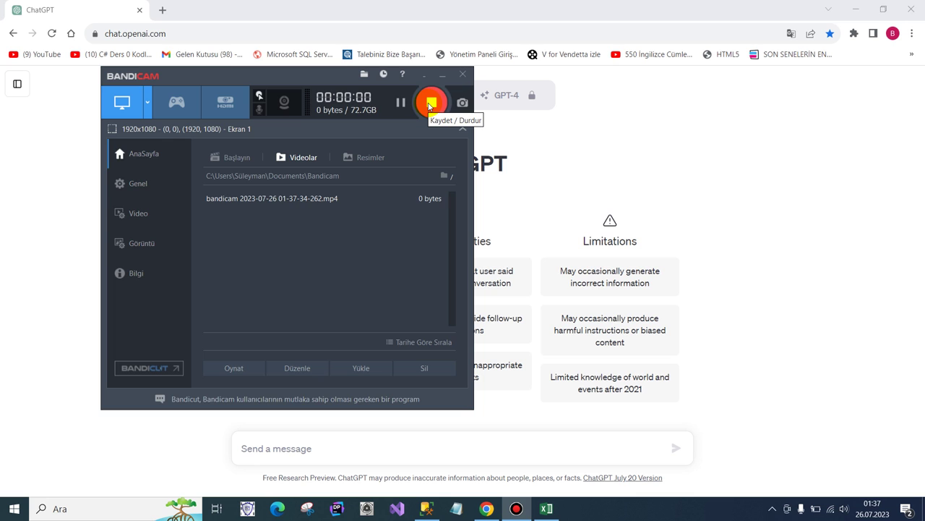
Step: Minimize the Bandicam window so the ChatGPT start page shows
left_click(441, 77)
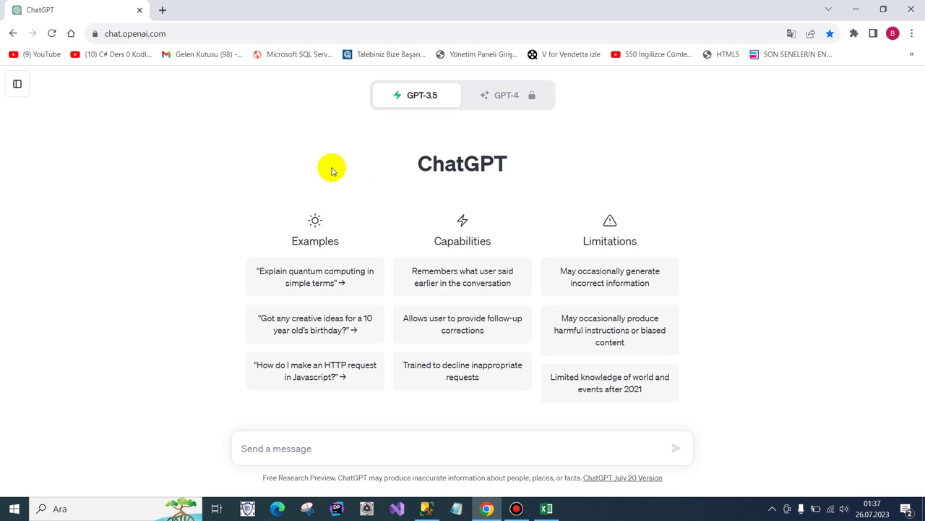
Step: Send ChatGPT the greeting 'selam'
left_click(316, 450)
type("sel")
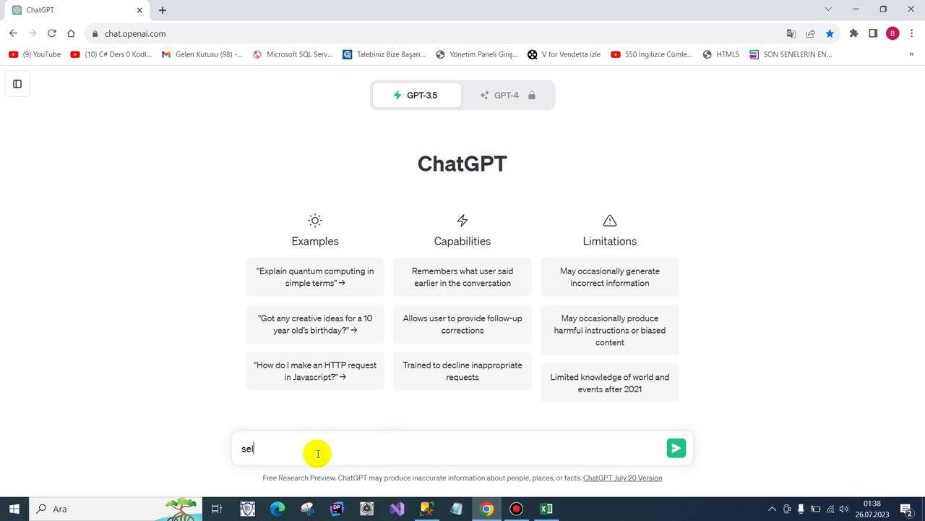
type("am")
key("Return")
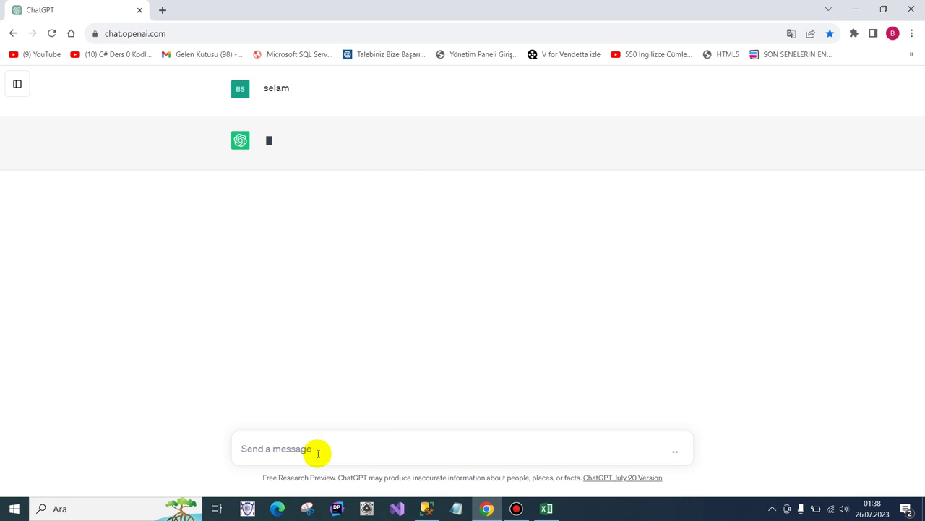
Step: Ask 'hangi programlama dillerini biliyorsun' and scroll through the 15-language reply
type("han")
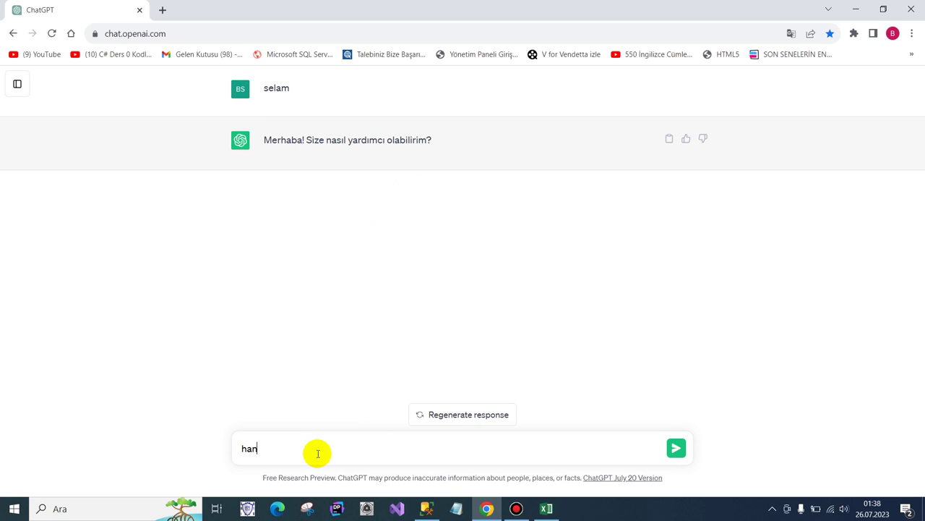
type("gi progra")
type("mlama dillerini")
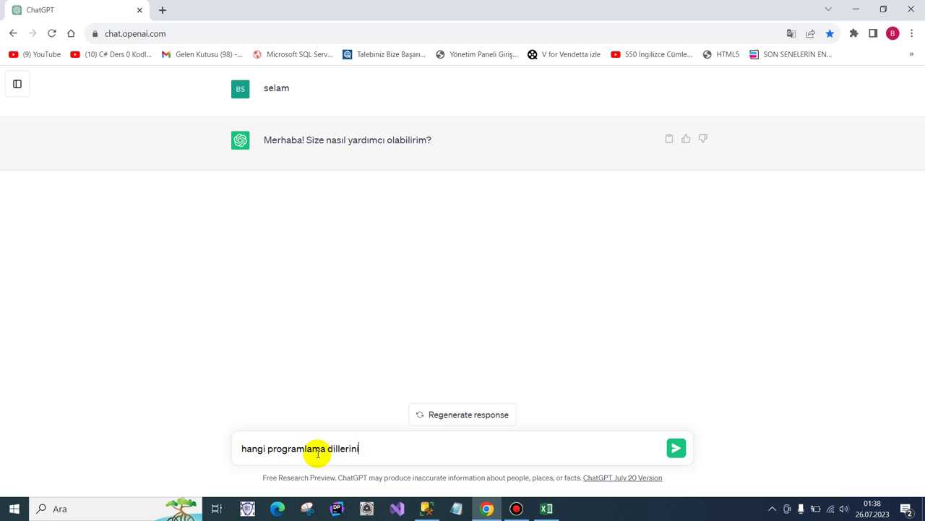
type(" biliyo")
type("rsun")
key("Return")
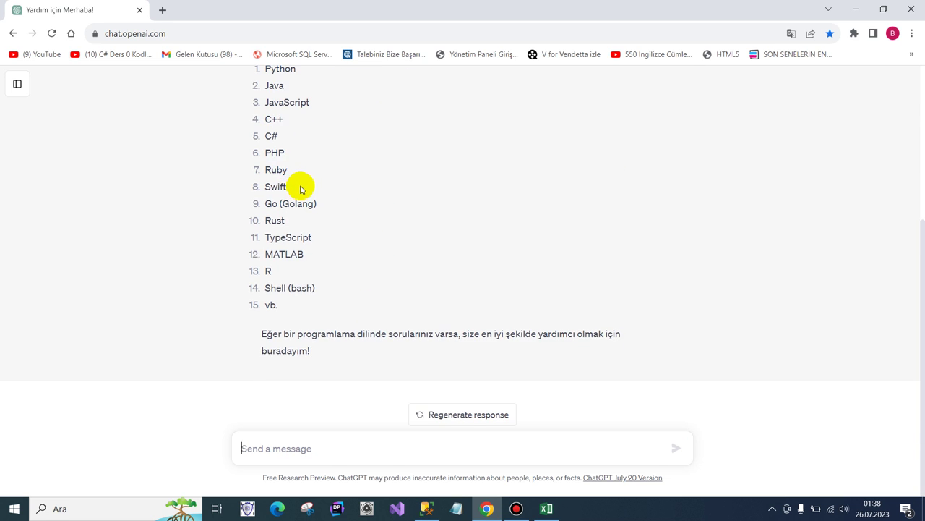
scroll(301, 188, "up", 1)
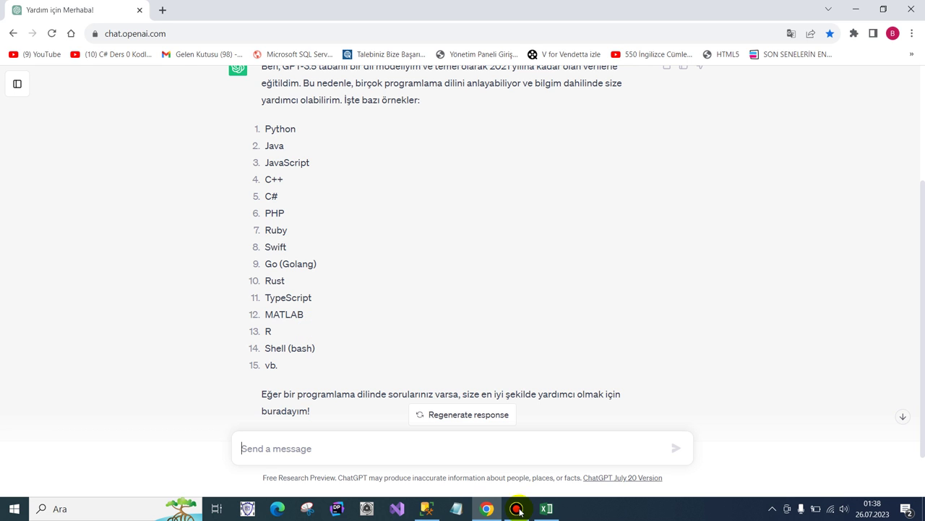
Step: Open the Visual Basic editor from the Developer tab and insert an enlarged UserForm1
left_click(546, 509)
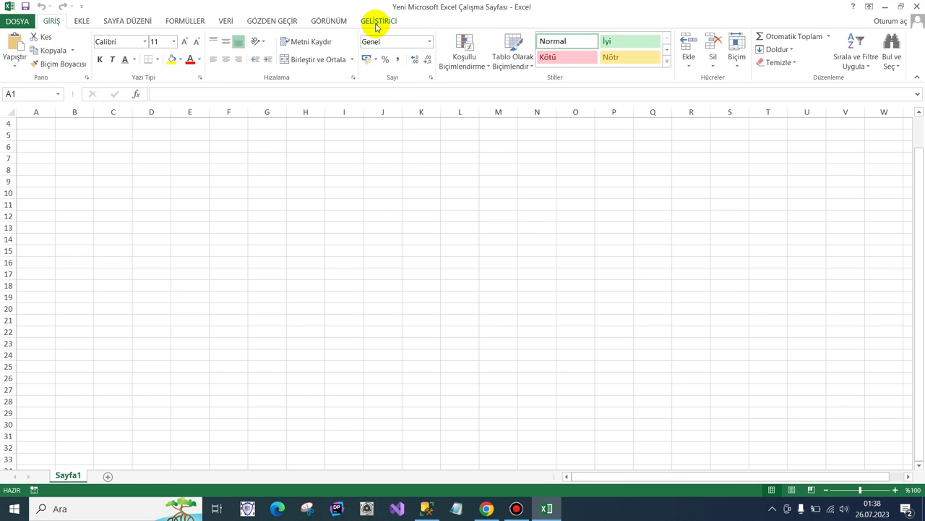
left_click(378, 20)
left_click(13, 56)
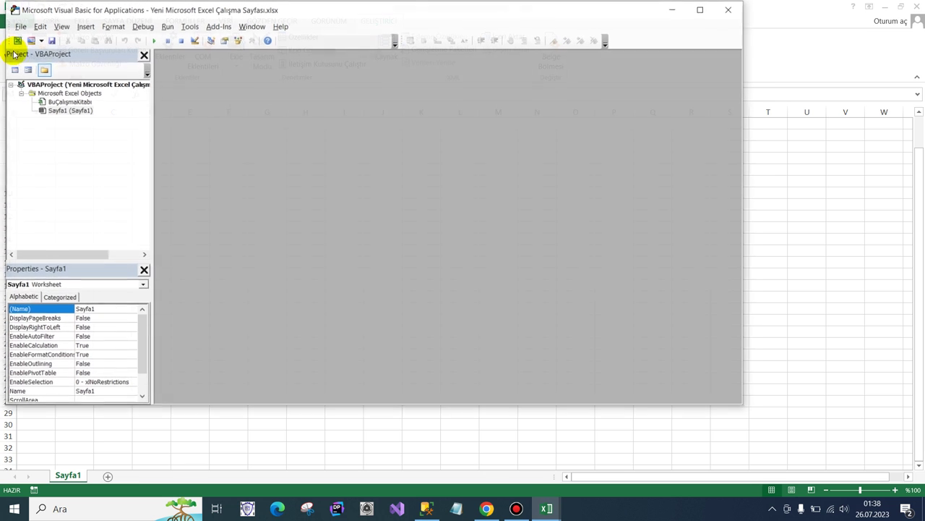
left_click(30, 40)
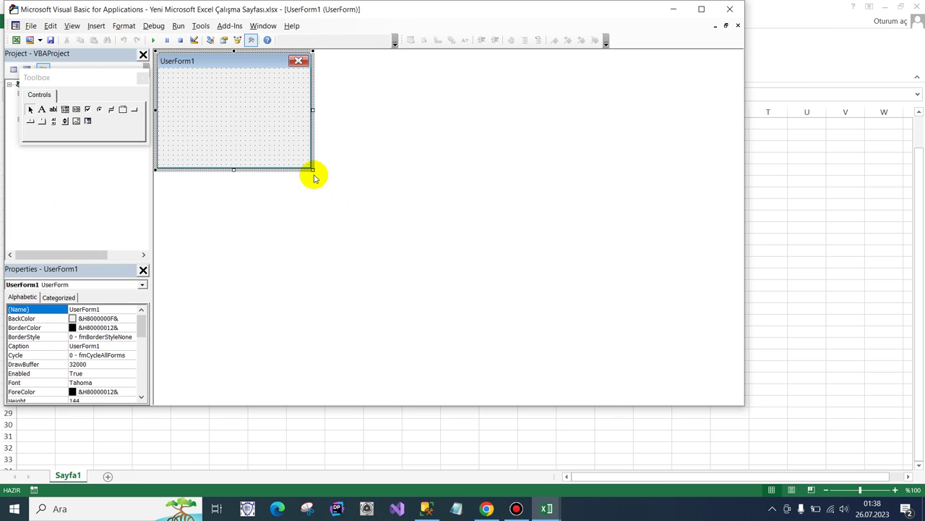
left_click_drag(312, 169, 551, 298)
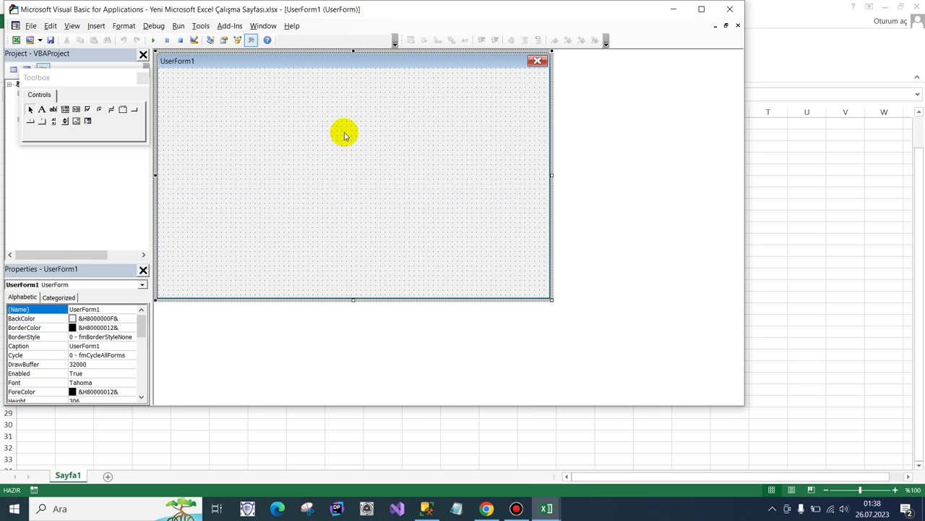
Step: Draw a tall list box on UserForm1 with a command button just below it
left_click(123, 116)
left_click_drag(172, 76, 252, 214)
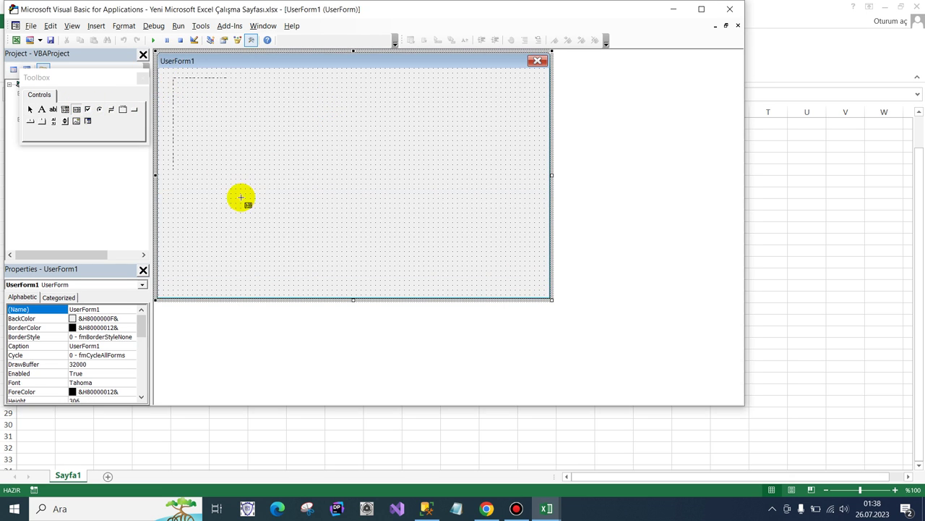
left_click(285, 113)
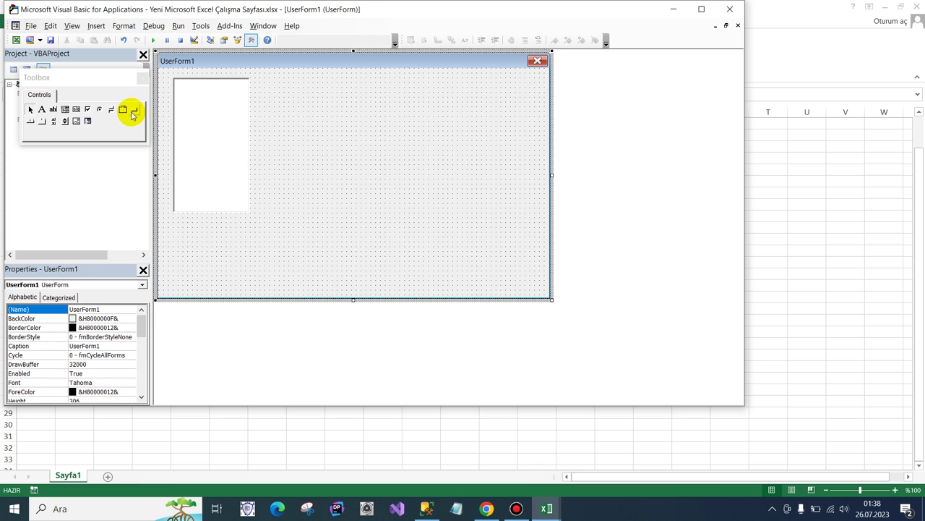
left_click(133, 109)
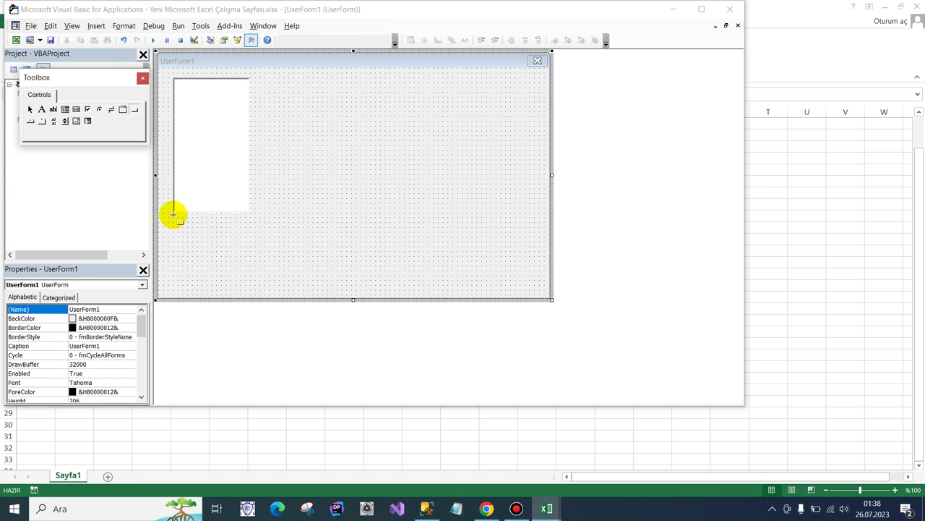
left_click_drag(172, 212, 252, 237)
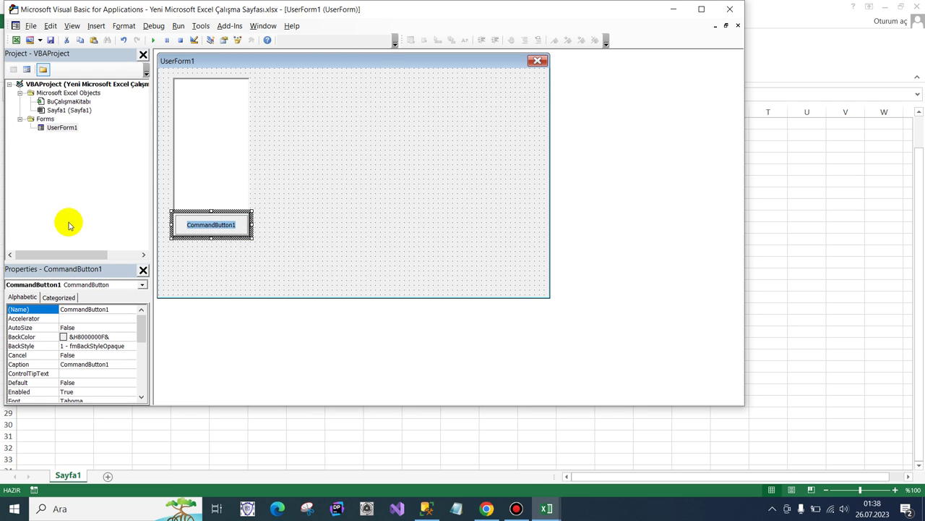
Step: Caption the button 'Rastgele Sayı Üret' and return to the ChatGPT chat
type("Rastgelk")
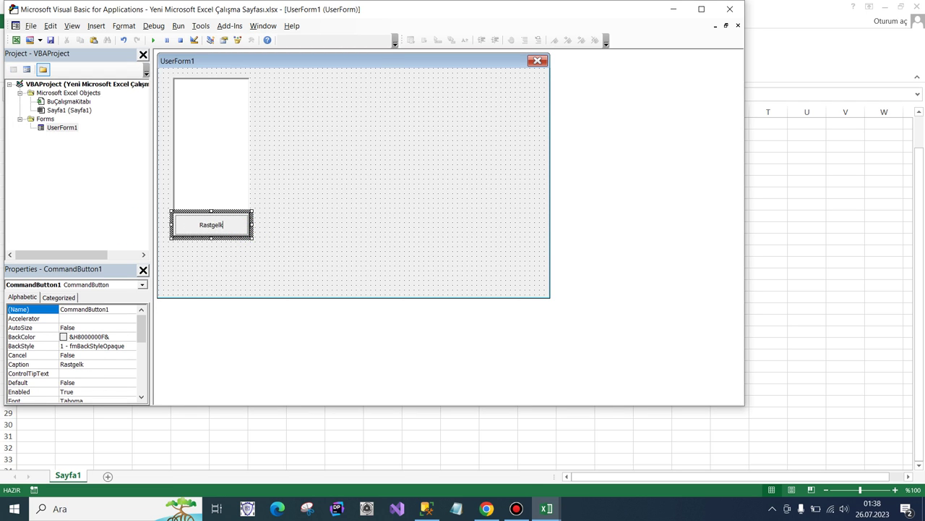
key("BackSpace")
type("e Sayı ")
type("Üret")
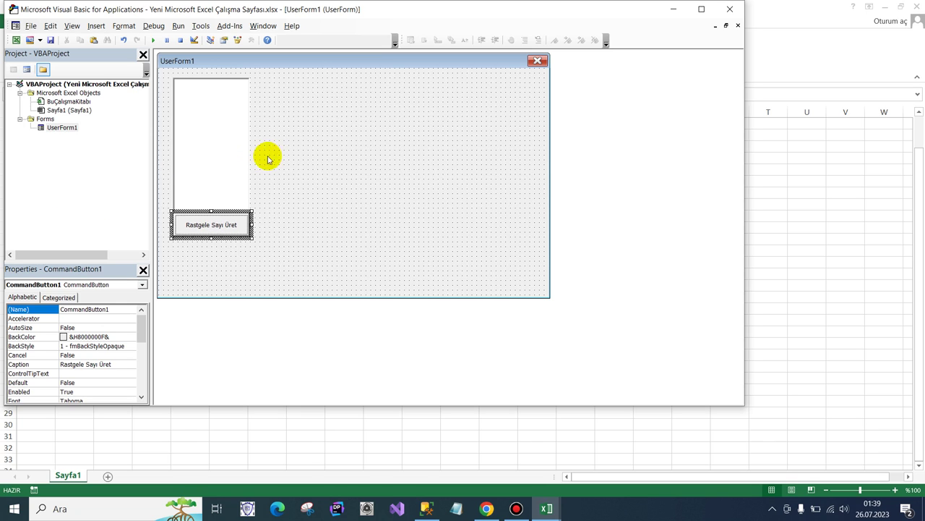
left_click(267, 159)
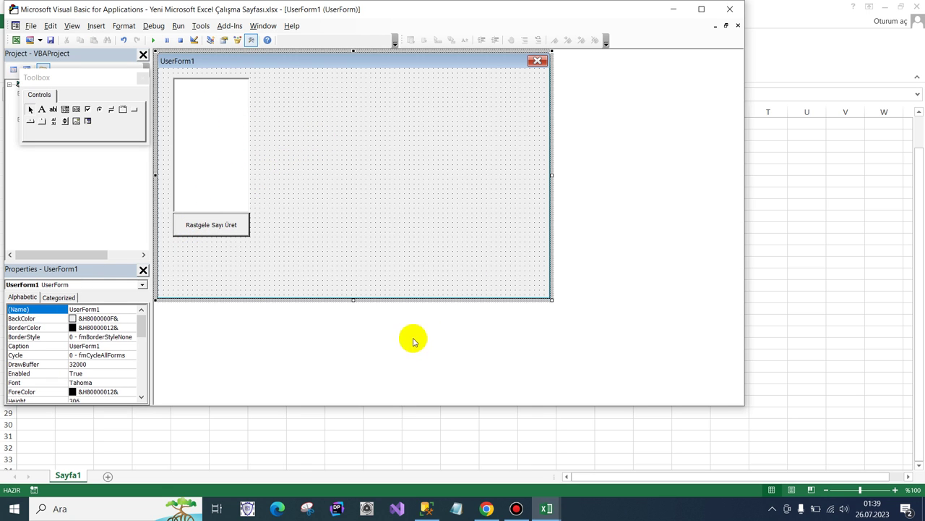
left_click(487, 508)
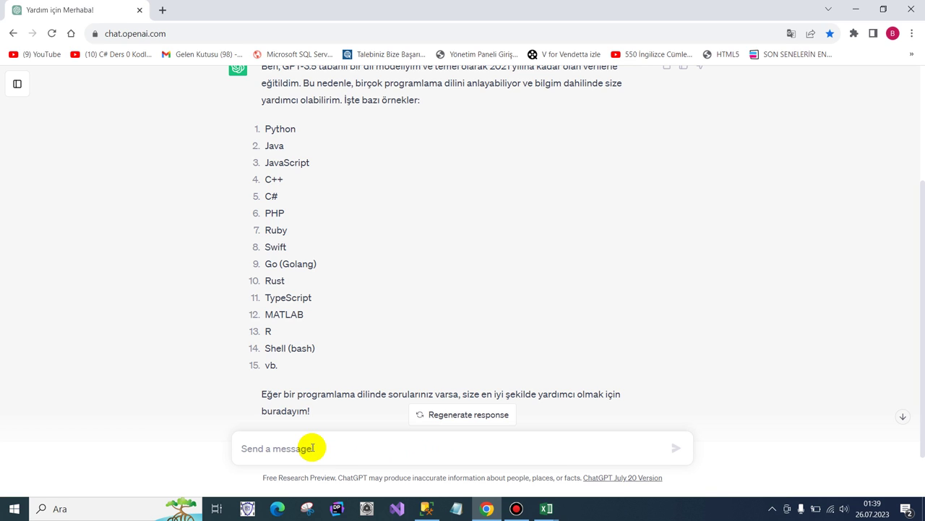
Step: Start a prompt about the Excel VBA UserForm and copy the list box name ListBox1
type("Excel VBA'da Bir adet")
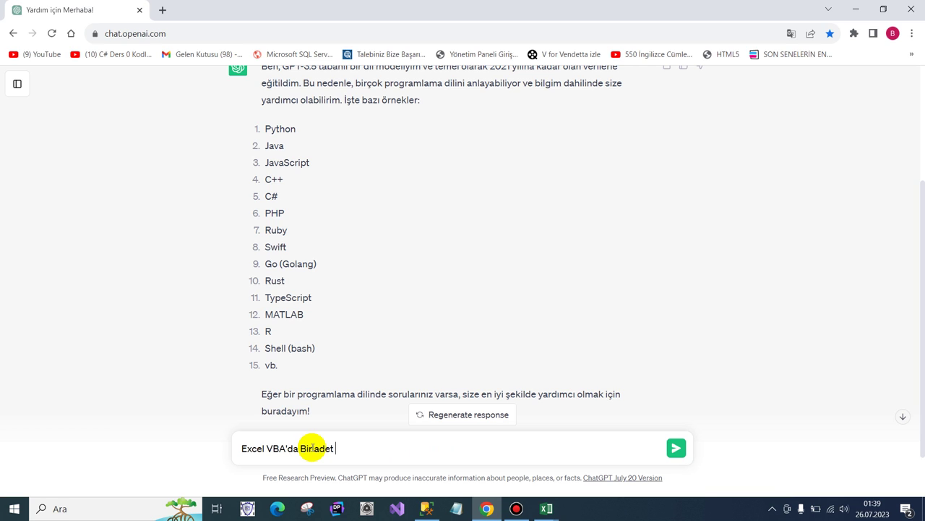
type("Us")
type("erform")
type("um var. For")
type("mun üzerine 1 a")
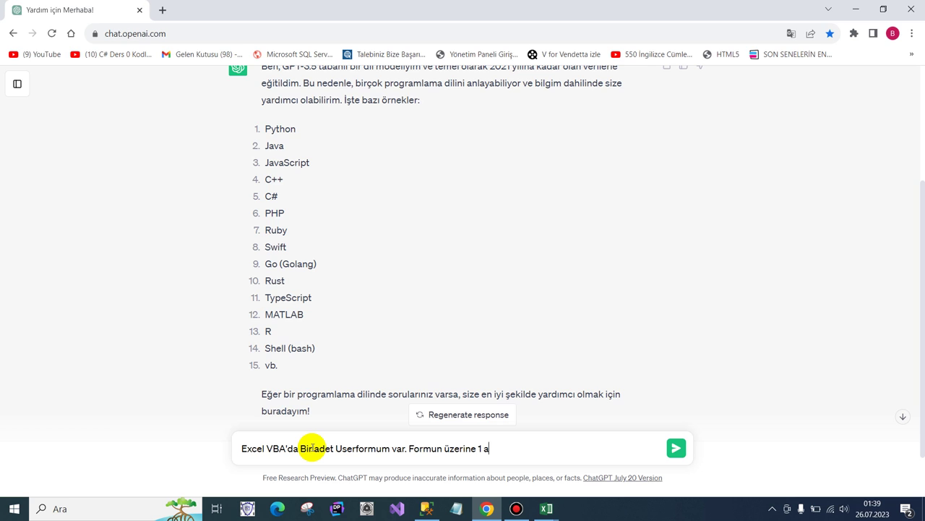
type("det Listbox yer")
type("leştir")
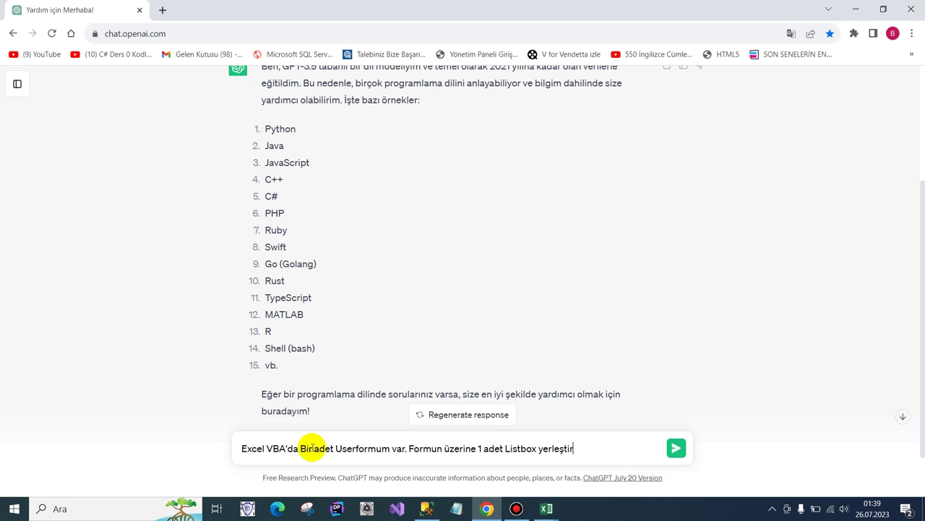
type("dim. List")
type("box'ın is")
type("mini")
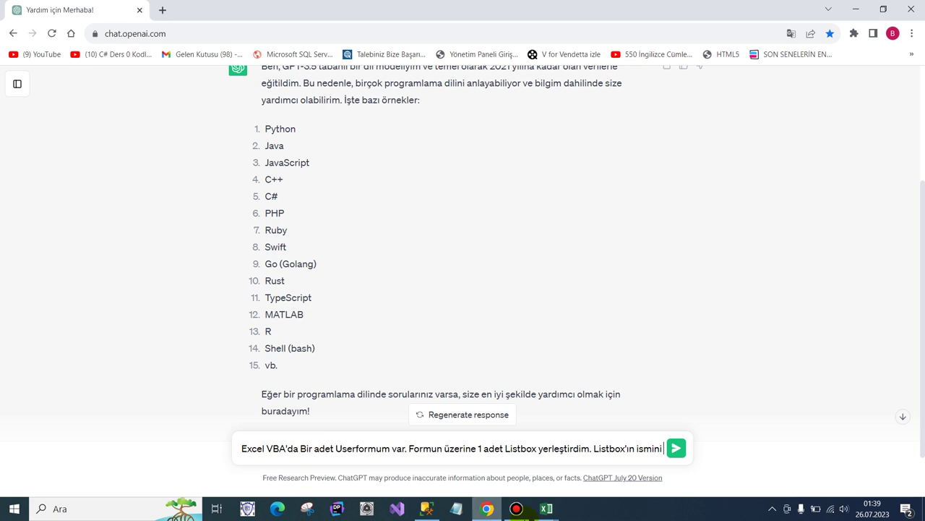
left_click(546, 508)
left_click(578, 457)
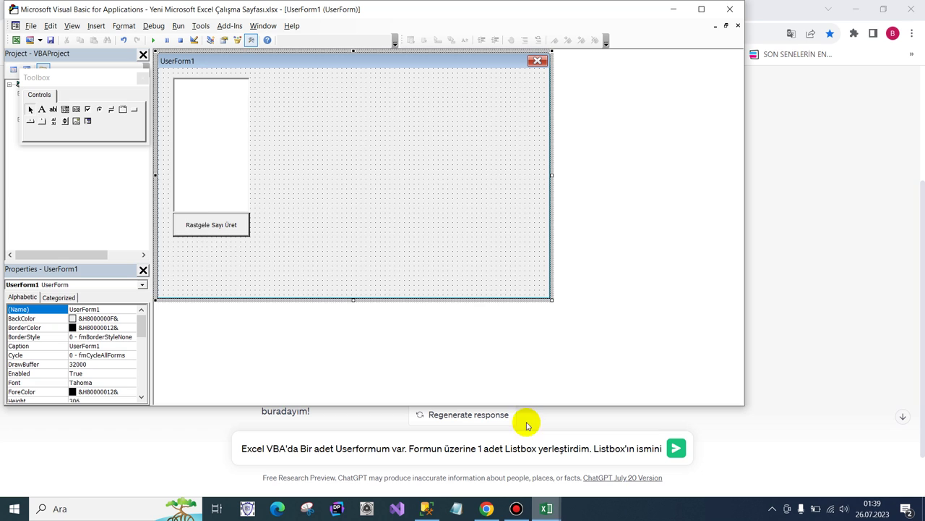
left_click(224, 165)
left_click(94, 311)
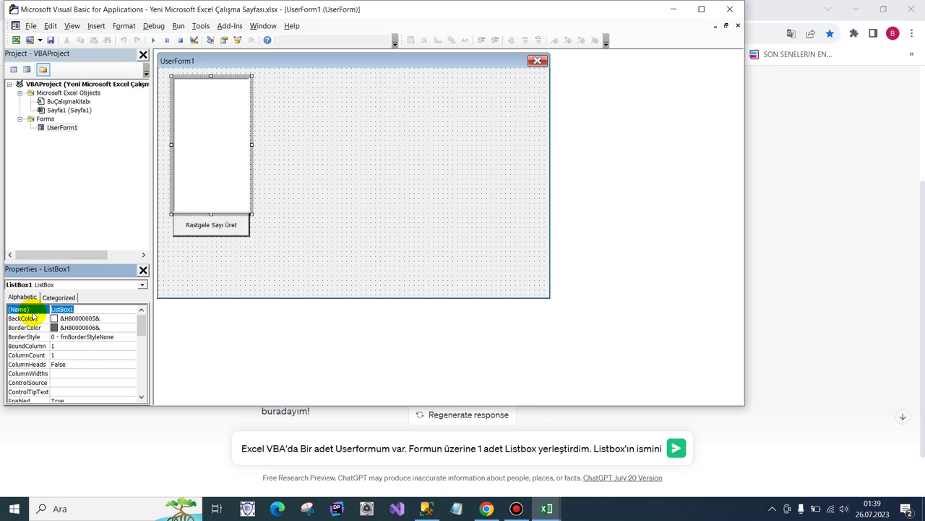
Step: Finish and send the request for random 1–100 numbers in ListBox1
left_click(654, 448)
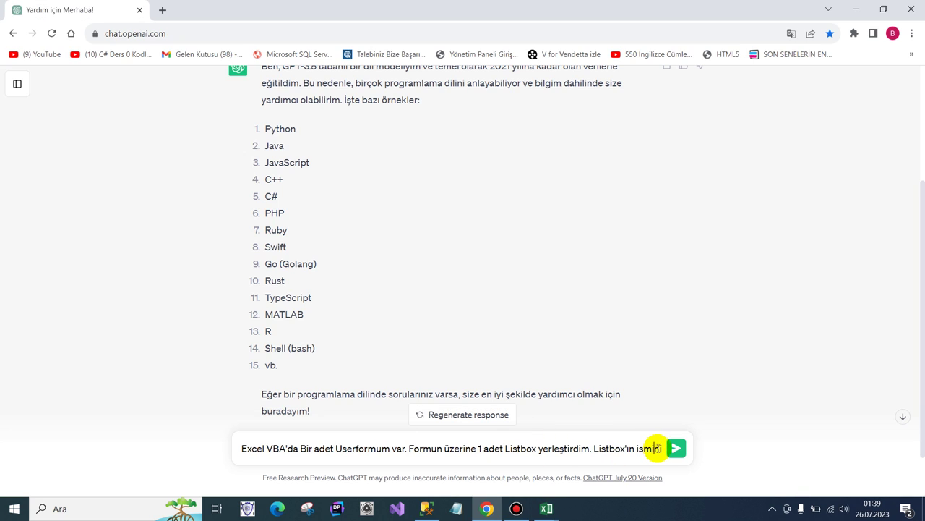
type("ListBox1")
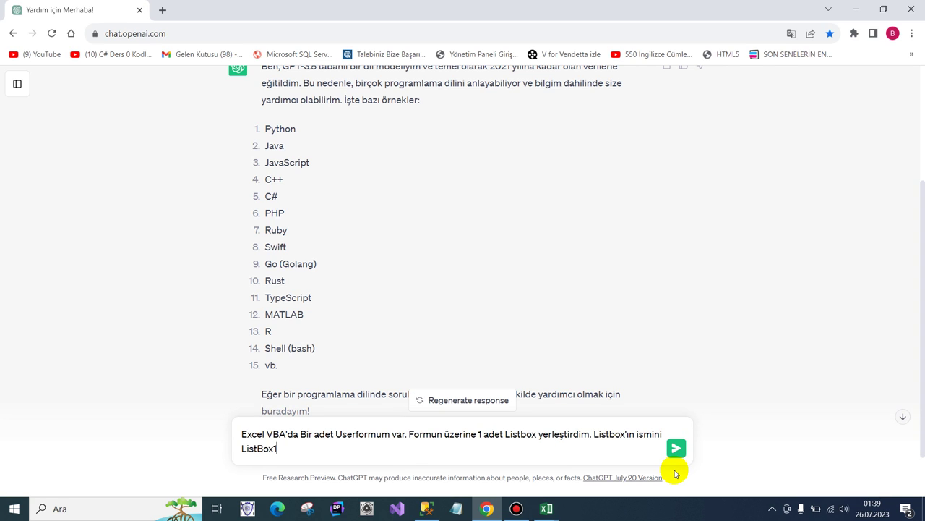
type(" olarak belirtti")
type("m.")
type("ListBox1")
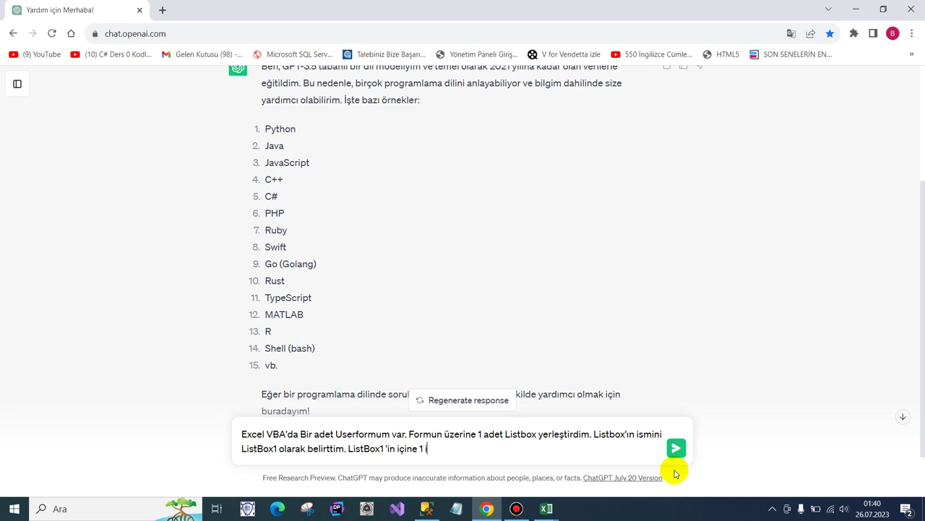
type("100 arasında rastg")
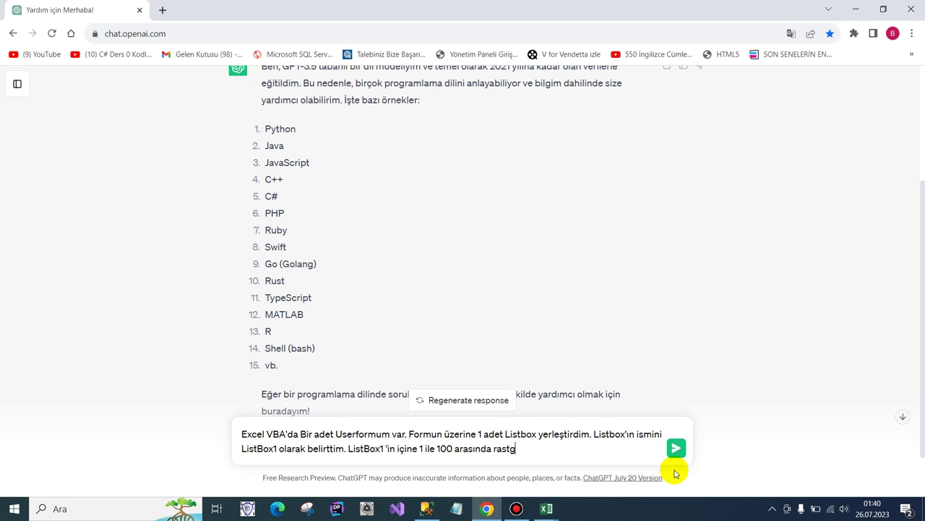
type("ele sayı")
type(" yazdırmak i")
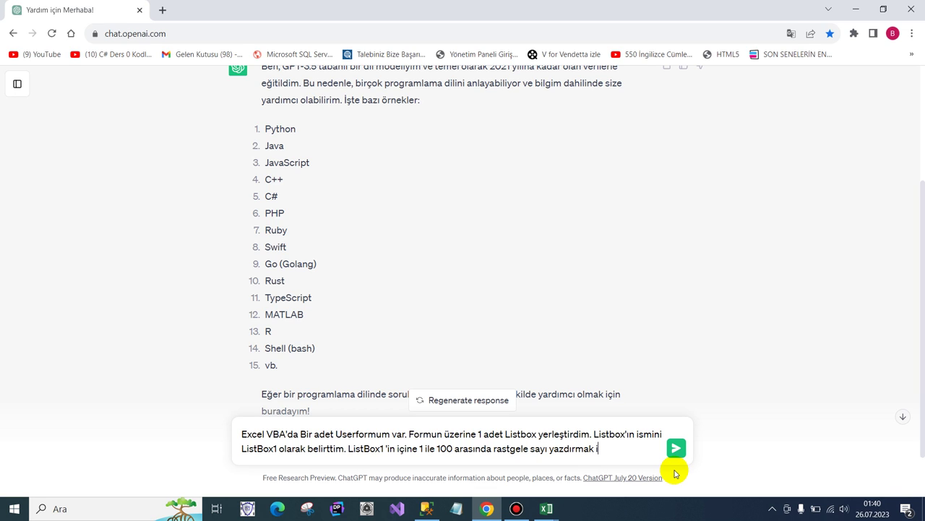
type("stiyorum. yard")
type("ımcı ol")
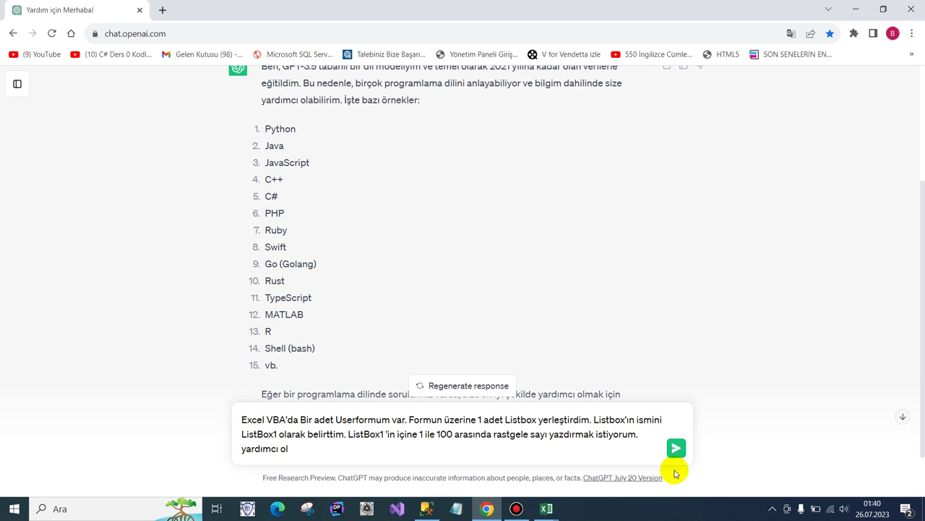
type("abilir misin")
key("Return")
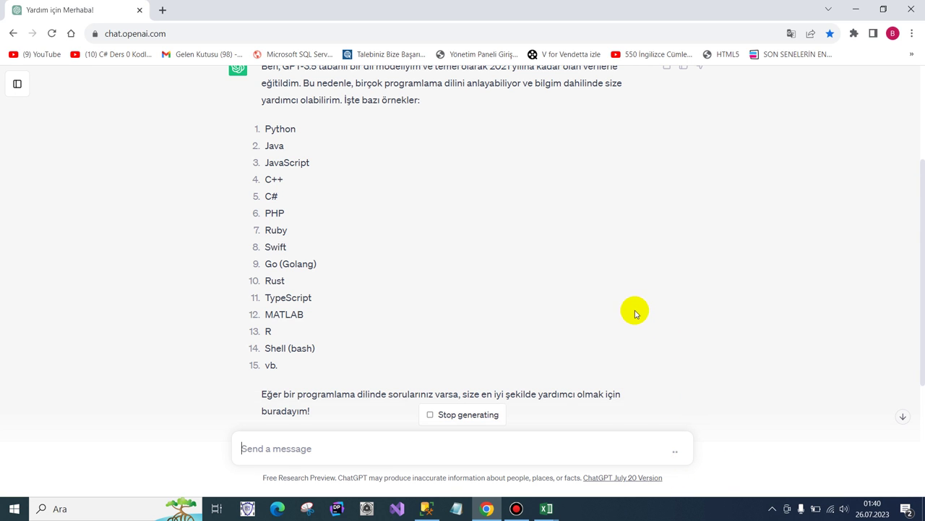
Step: Stop the reply, copy the RastgeleSayilarEkle VBA code, and return to the VBA editor
scroll(633, 315, "down", 3)
scroll(622, 297, "down", 2)
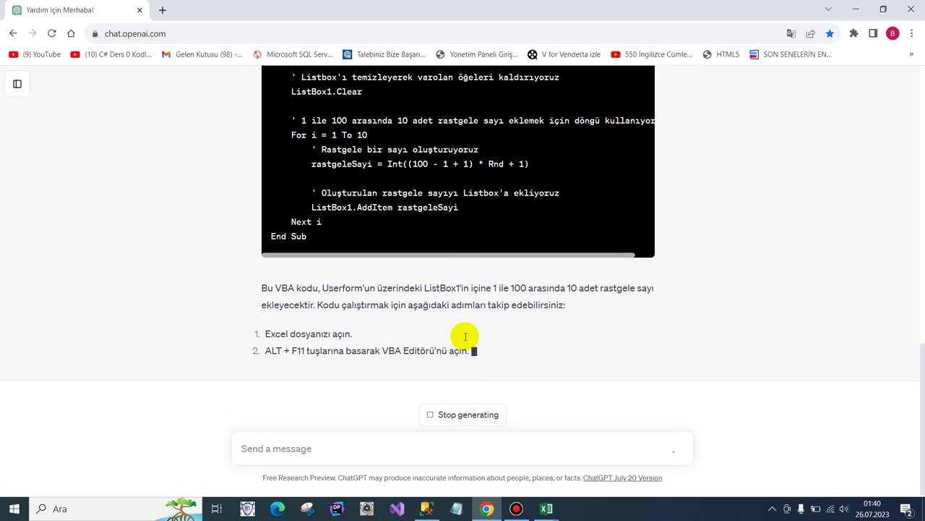
left_click(477, 417)
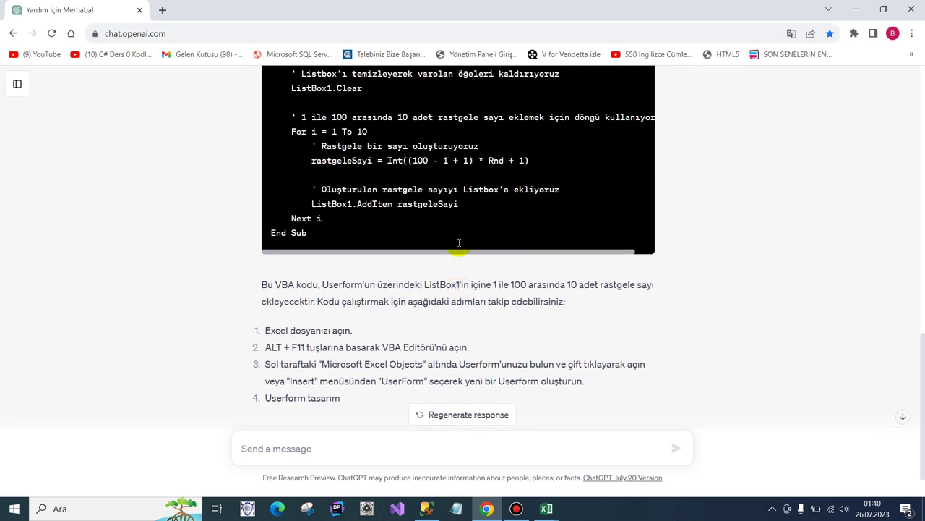
scroll(459, 243, "up", 3)
left_click(602, 126)
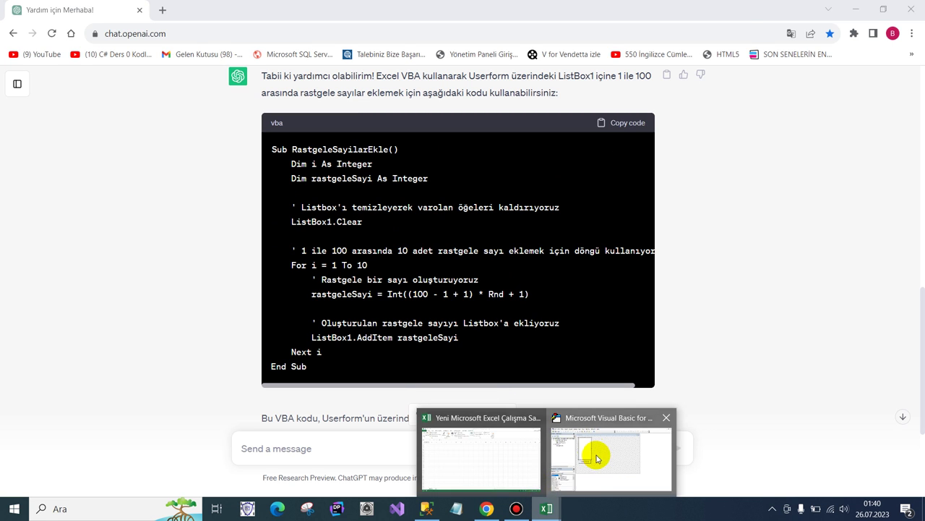
left_click(588, 452)
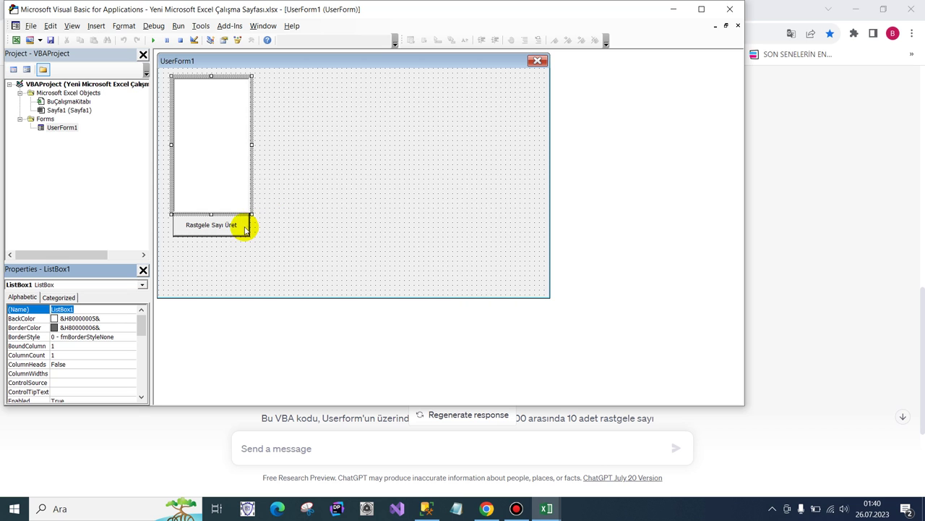
Step: Replace the empty UserForm_Click stub with the pasted RastgeleSayilarEkle code
left_click(294, 218)
double_click(294, 219)
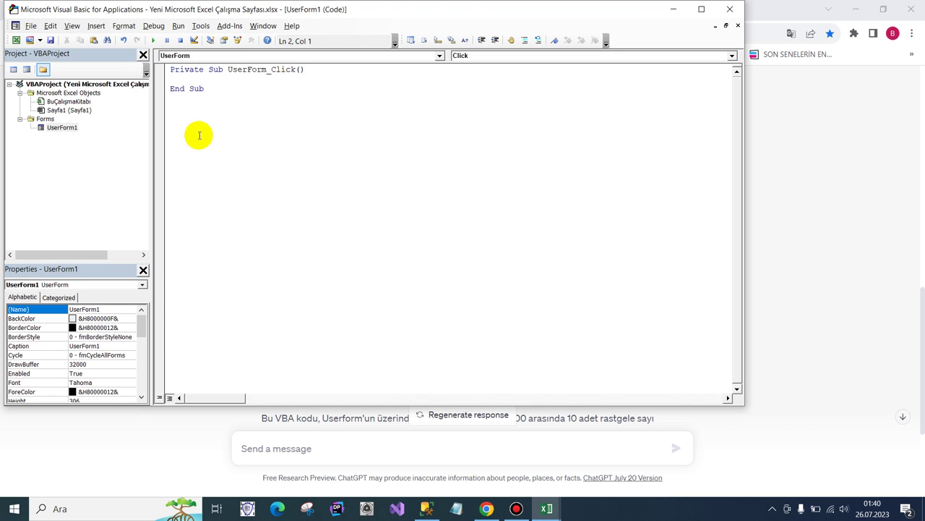
left_click_drag(216, 101, 165, 70)
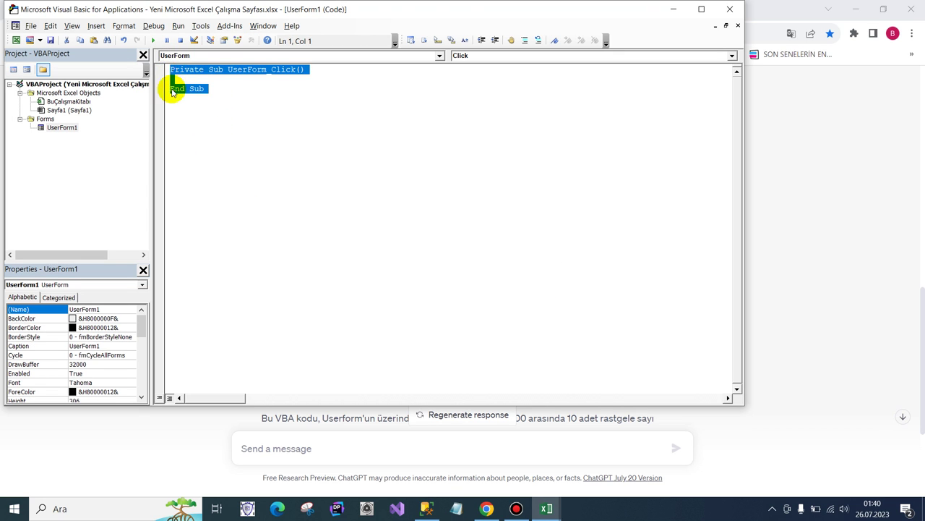
key("Delete")
key("ctrl+v")
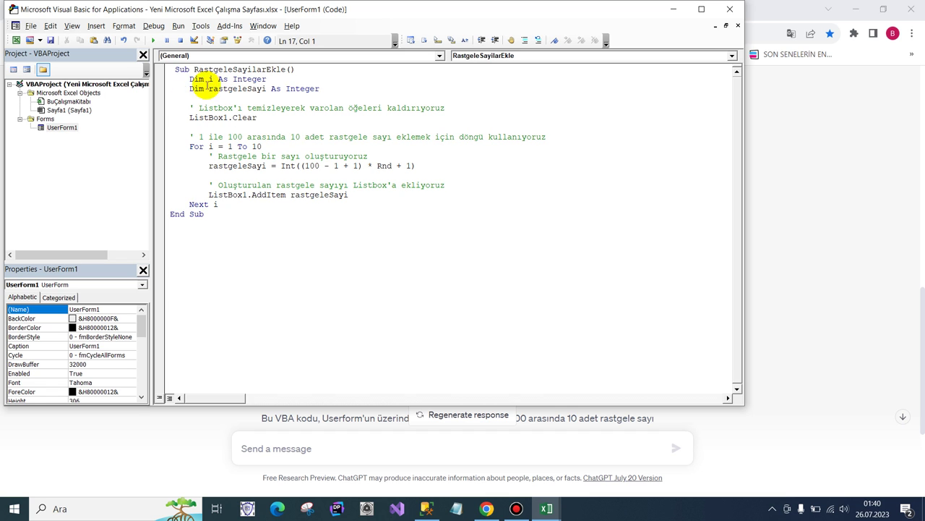
Step: Make CommandButton1_Click call RastgeleSayilarEkle, then run the form
left_click_drag(194, 69, 287, 69)
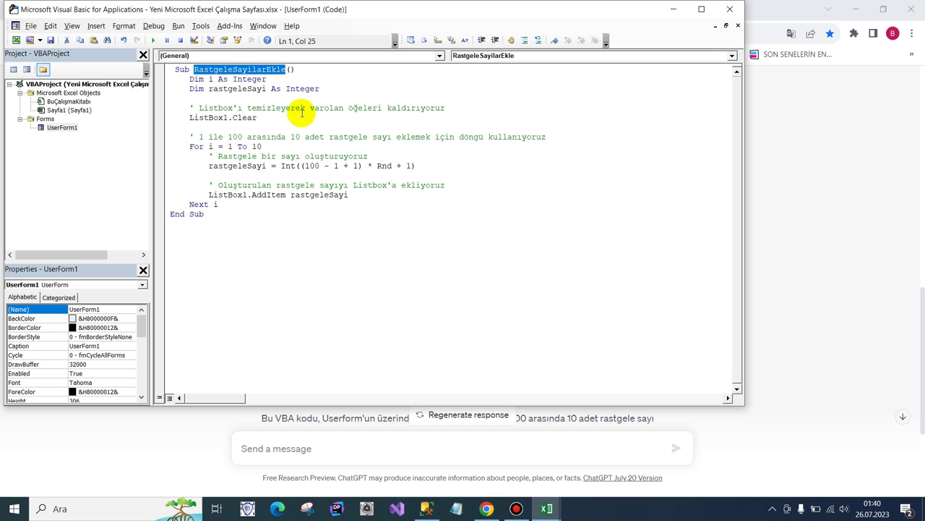
right_click(348, 101)
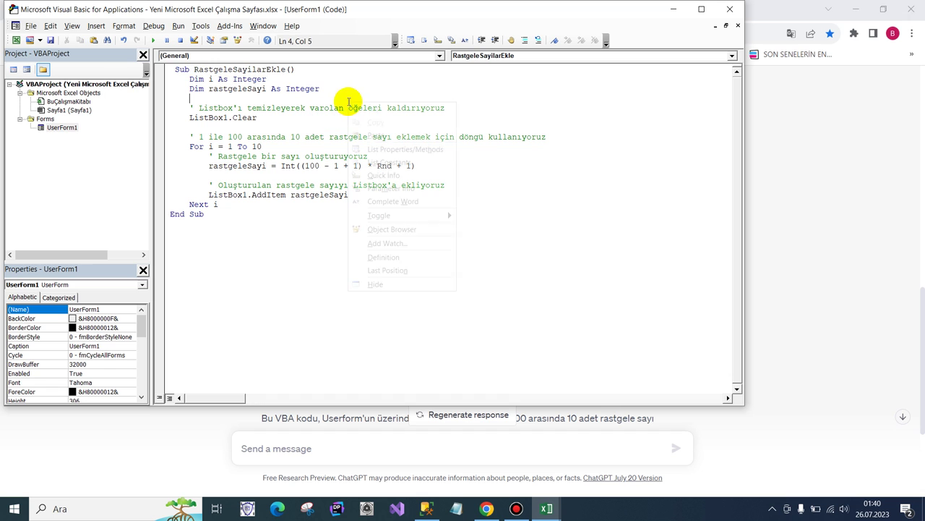
double_click(73, 128)
double_click(216, 225)
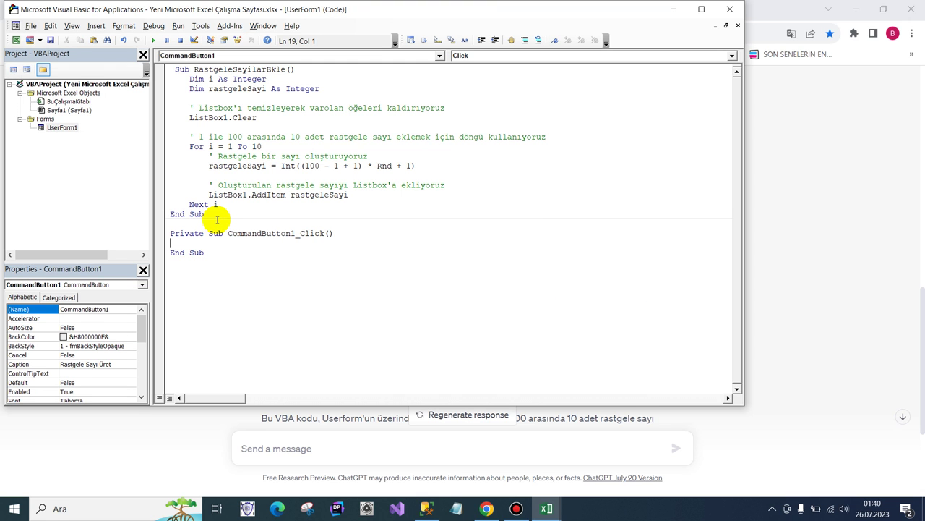
key("ctrl+v")
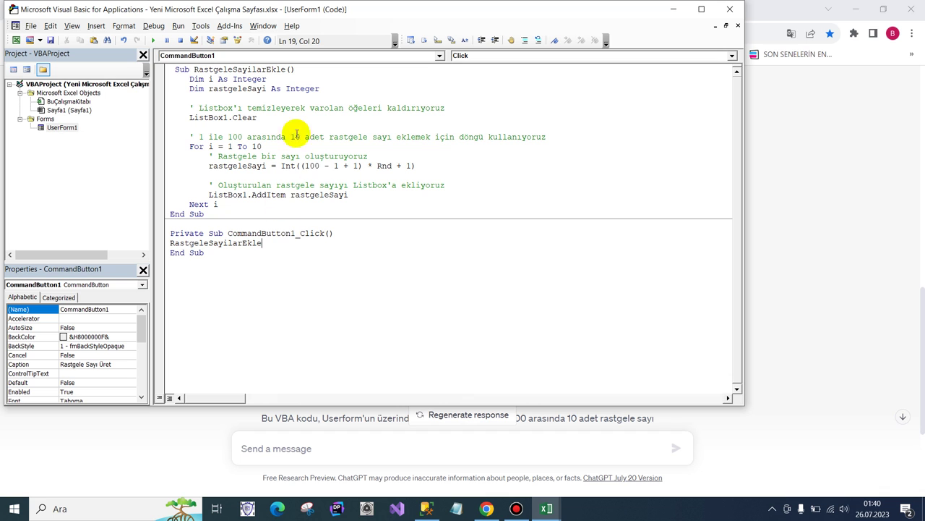
left_click(153, 43)
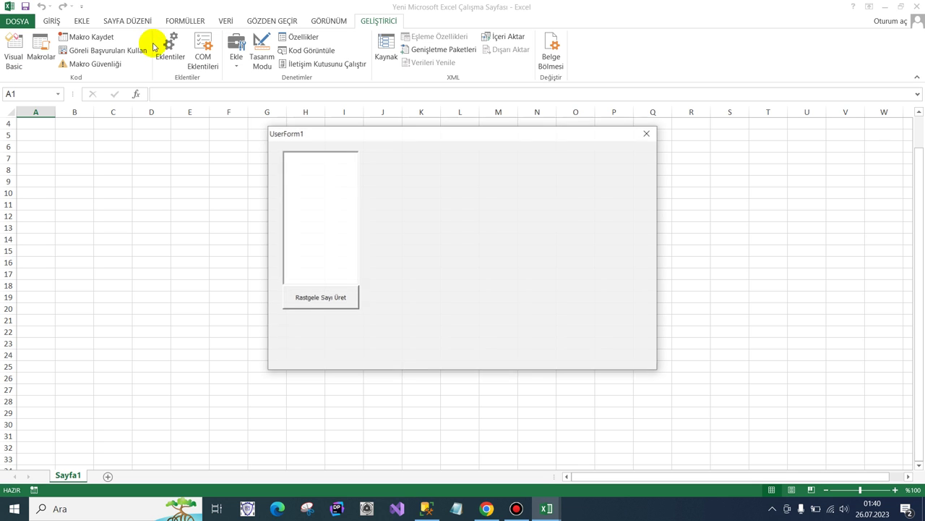
Step: Fill the list with ten random numbers, then close the running form
left_click(327, 298)
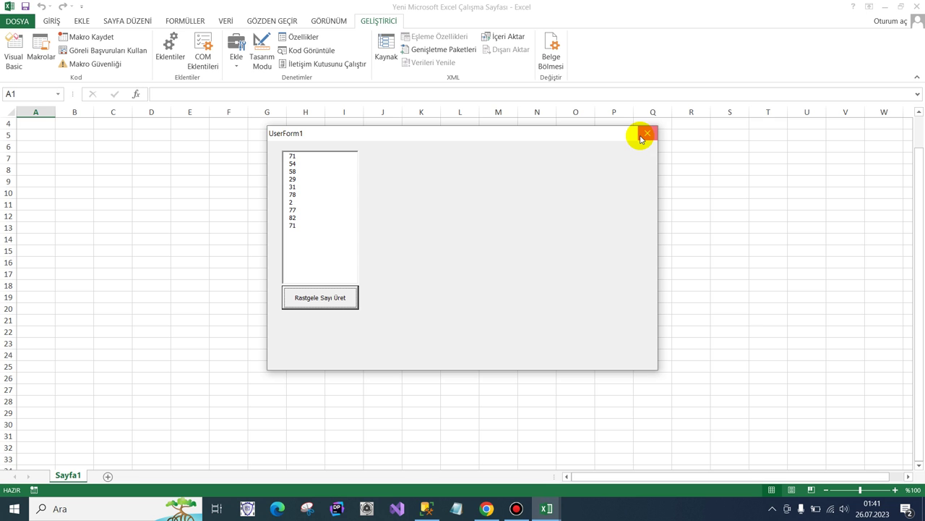
left_click(640, 138)
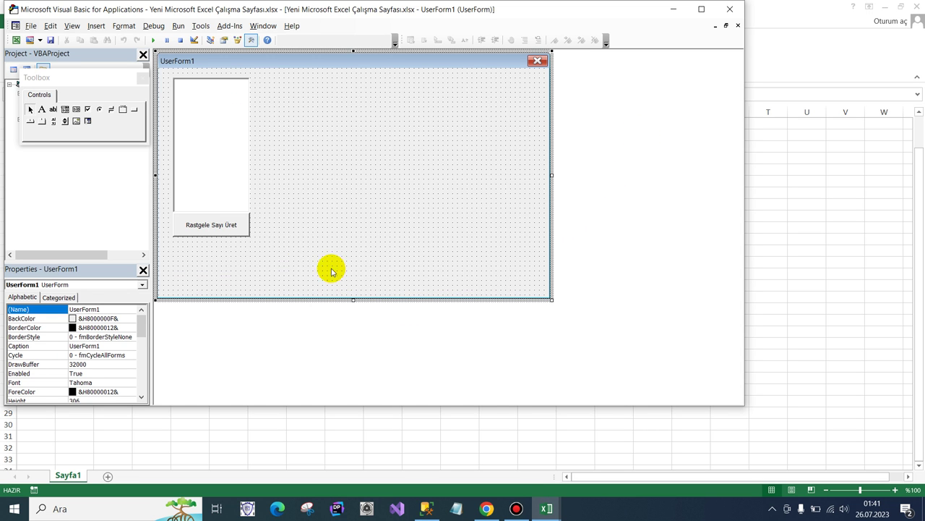
Step: Request largest-to-smallest sorting and copy the returned RastgeleSayilarSiralama and QuickSort code
left_click(487, 508)
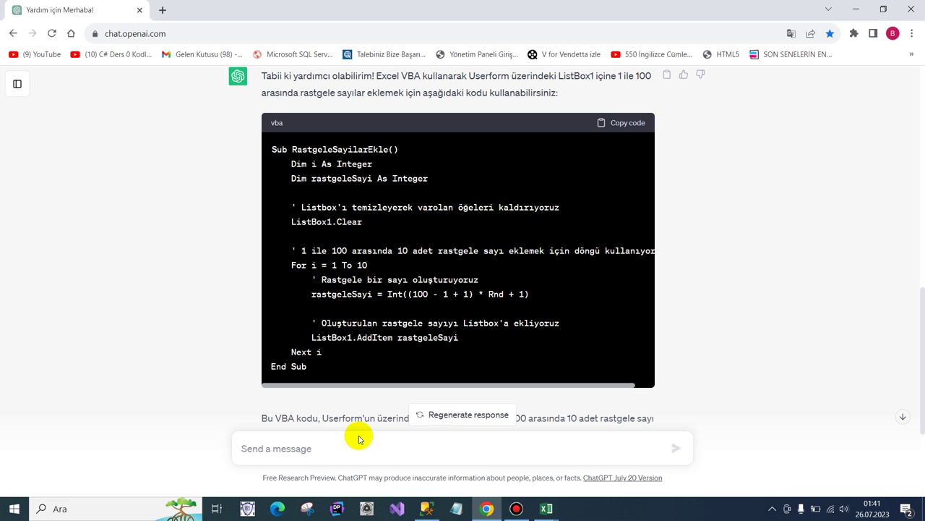
type("bu")
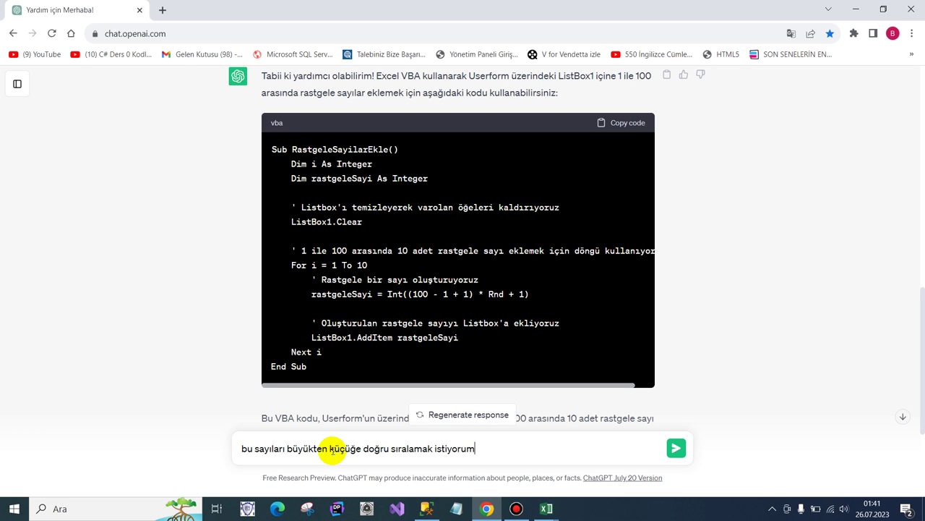
key("Return")
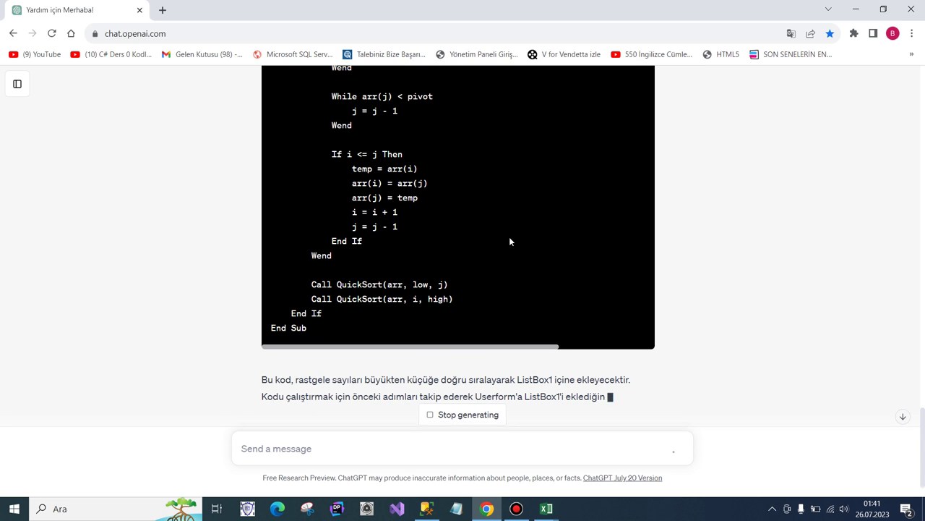
scroll(509, 235, "up", 5)
scroll(509, 239, "up", 4)
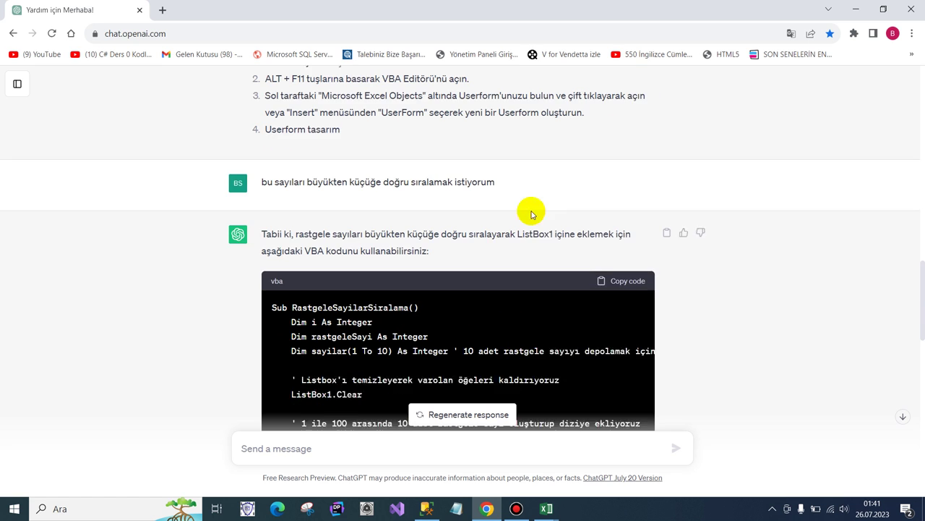
left_click(620, 289)
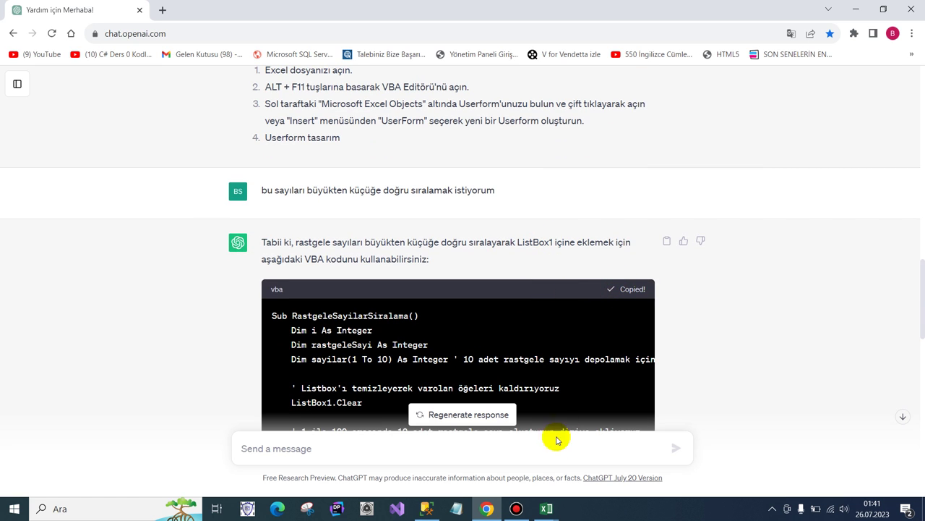
left_click(545, 508)
Step: Swap RastgeleSayilarEkle for the pasted sorting code and test the button, hitting 'Sub or Function not defined'
left_click(593, 438)
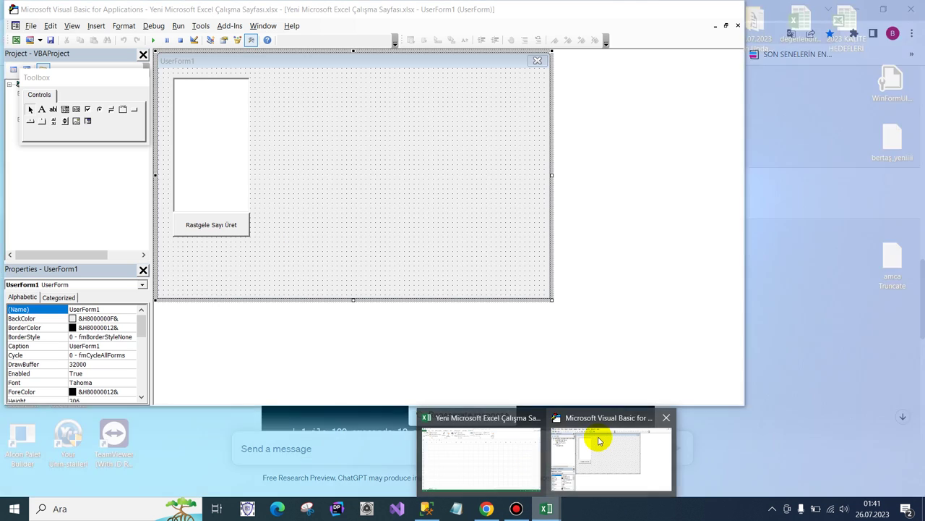
double_click(438, 197)
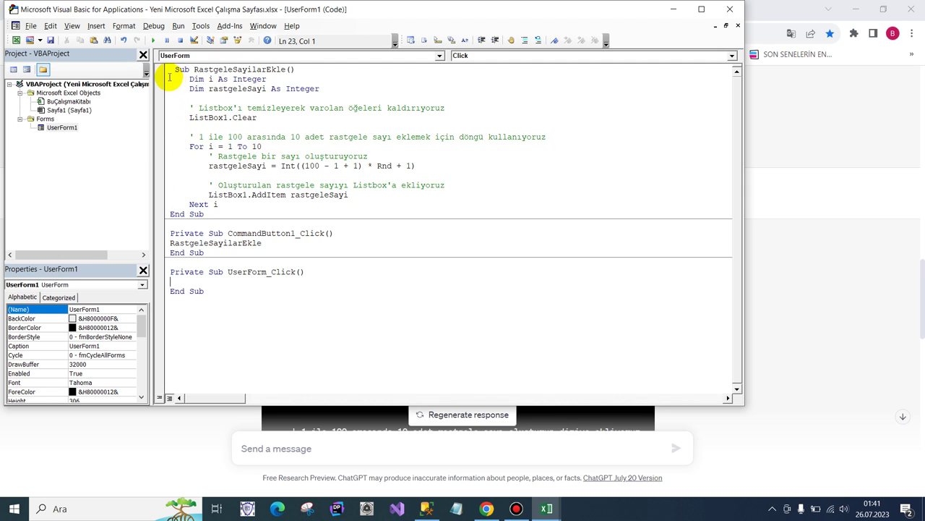
left_click_drag(174, 69, 222, 213)
key("Delete")
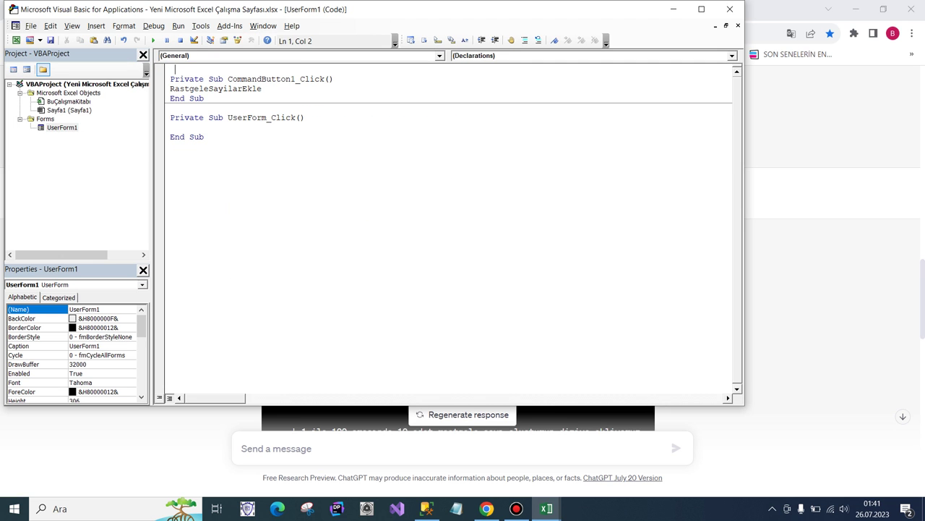
key("ctrl+v")
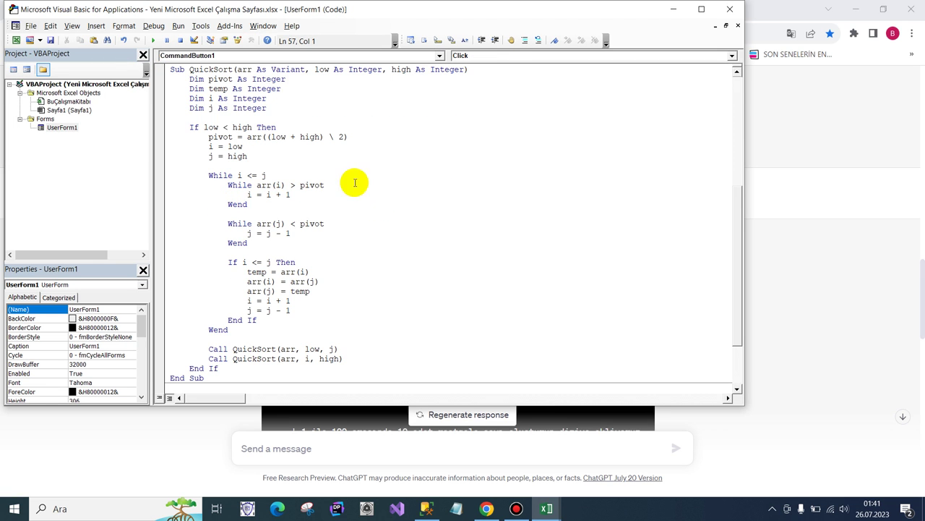
left_click(153, 39)
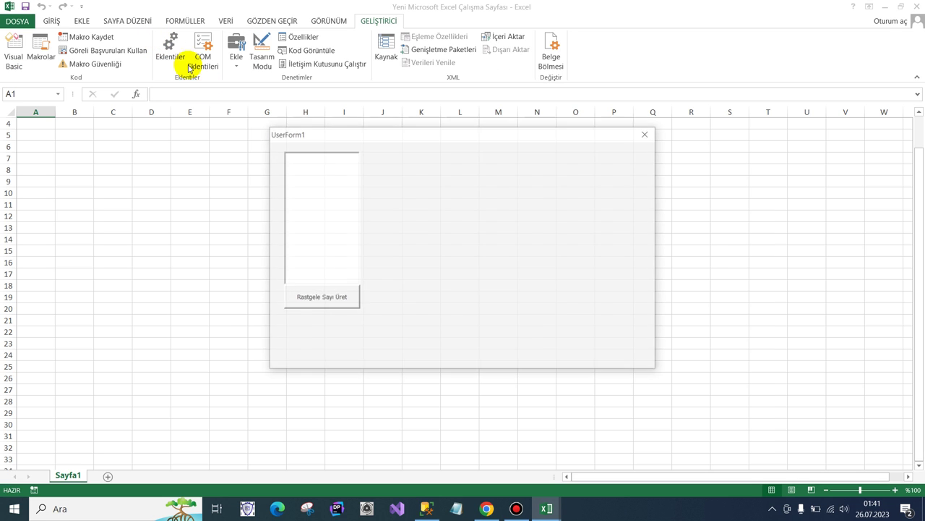
left_click(320, 297)
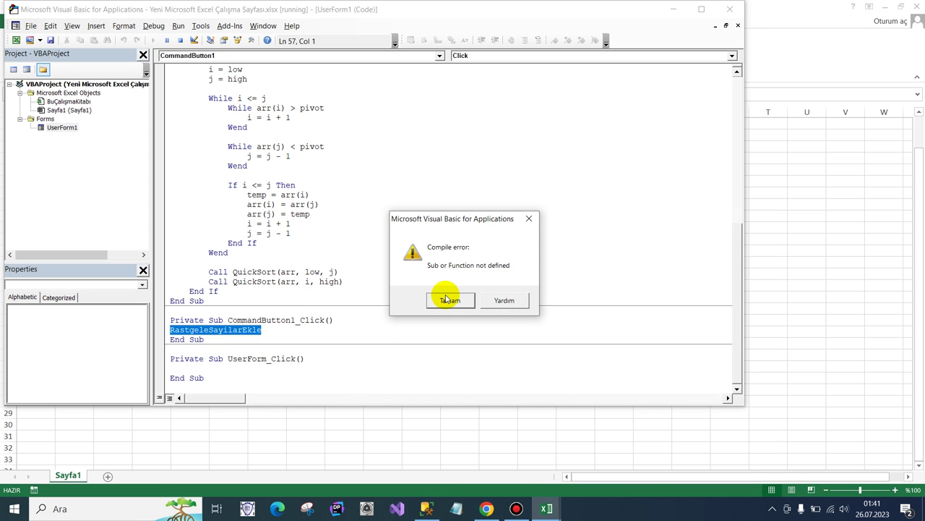
Step: Dismiss the compile error and compare RastgeleSayilarSiralama with the called RastgeleSayilarEkle
left_click(450, 302)
scroll(347, 217, "up", 7)
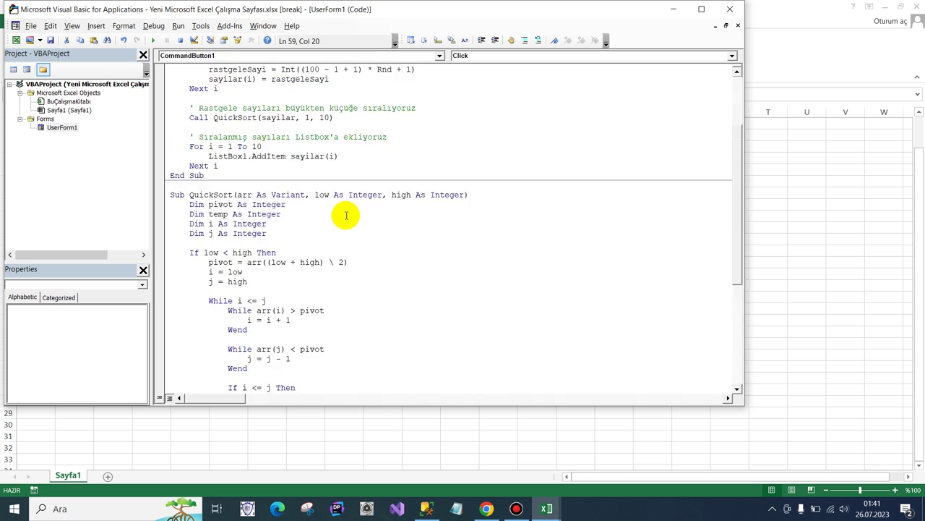
scroll(333, 217, "up", 3)
scroll(307, 251, "down", 1)
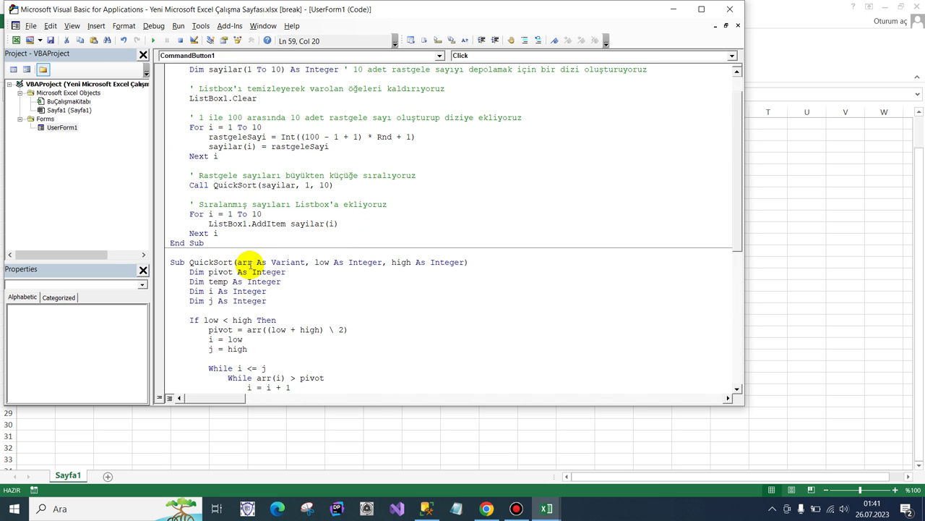
scroll(291, 238, "up", 1)
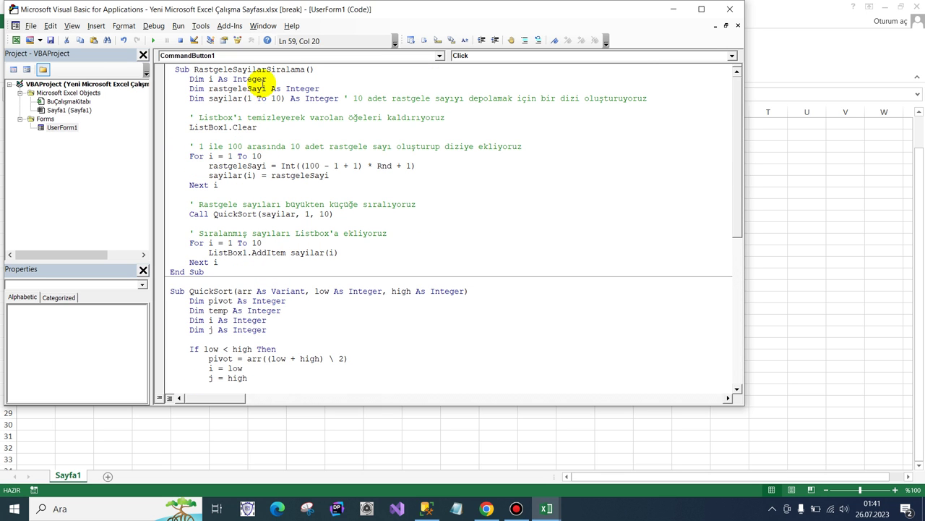
double_click(269, 70)
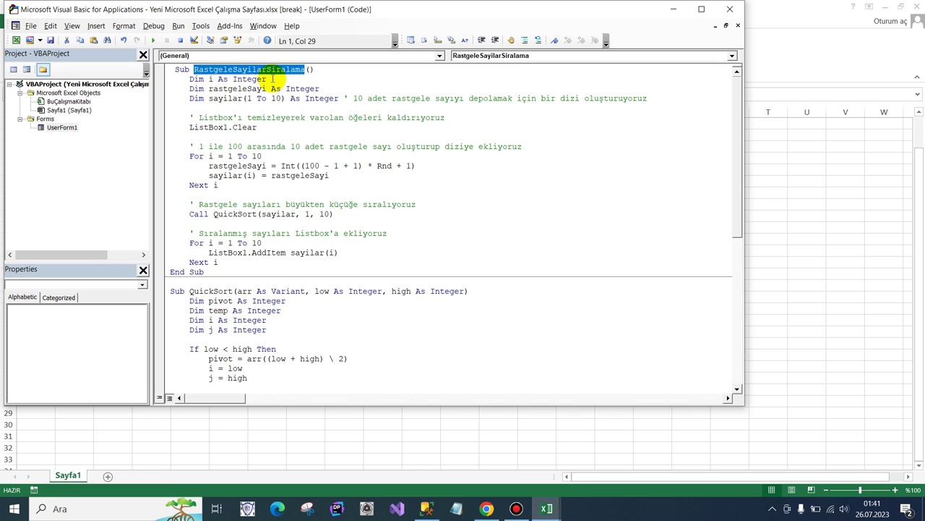
scroll(307, 151, "down", 3)
scroll(311, 151, "down", 2)
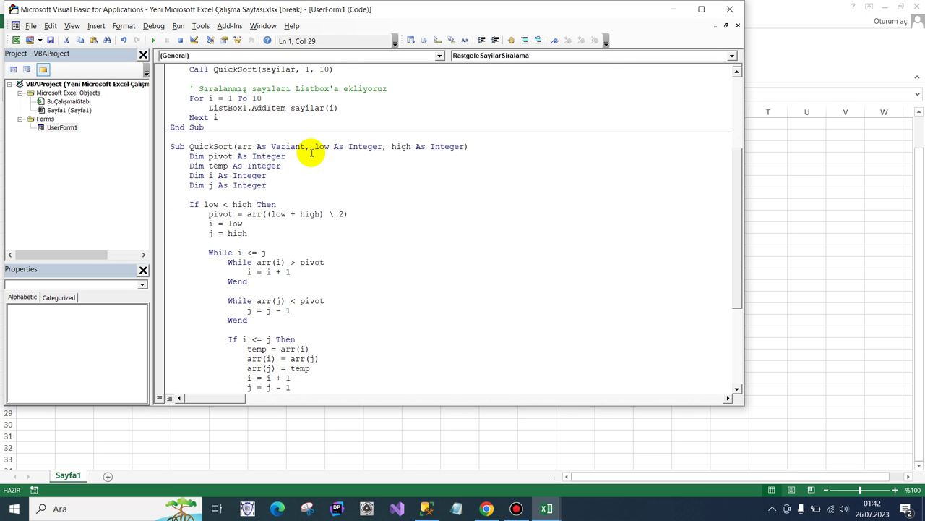
scroll(311, 152, "down", 3)
scroll(311, 151, "down", 2)
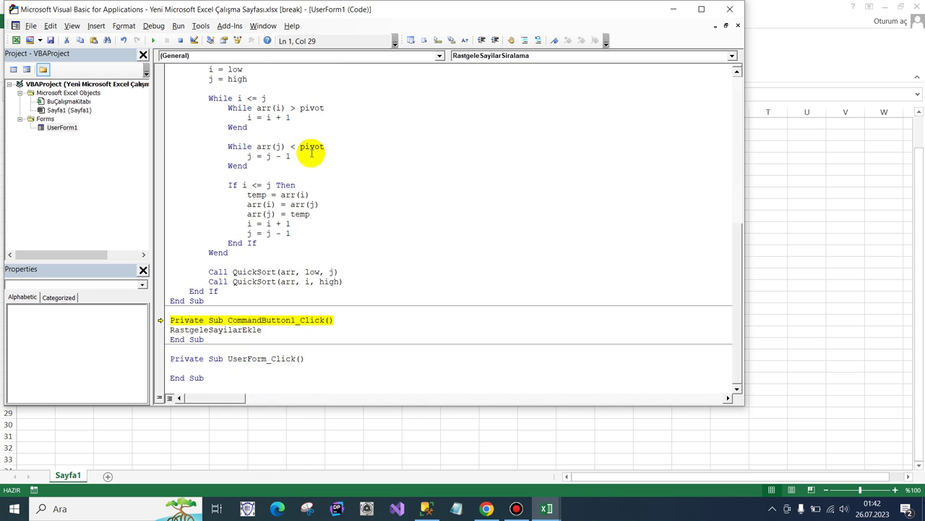
double_click(255, 330)
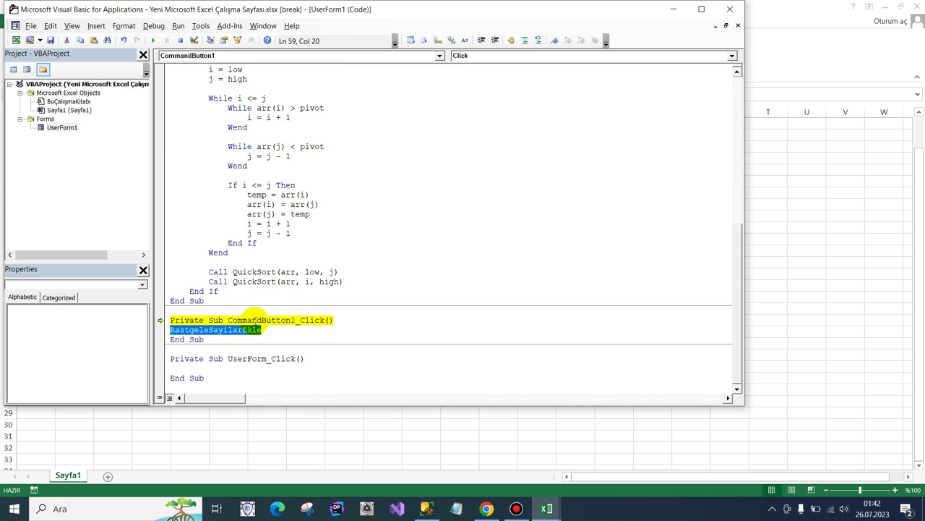
Step: Reset the project and open the Rastgele Sayı Üret button's click handler code
key("shift+F7")
left_click(423, 295)
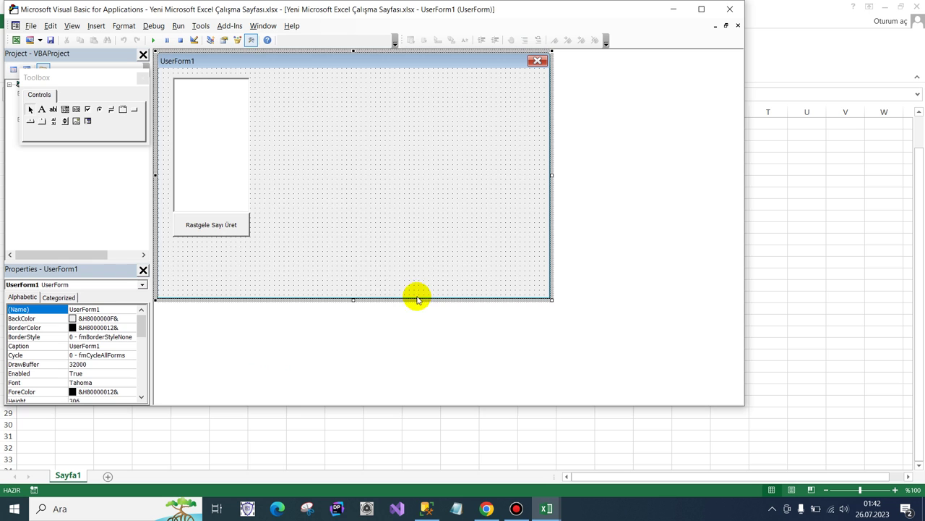
double_click(247, 233)
scroll(278, 282, "down", 8)
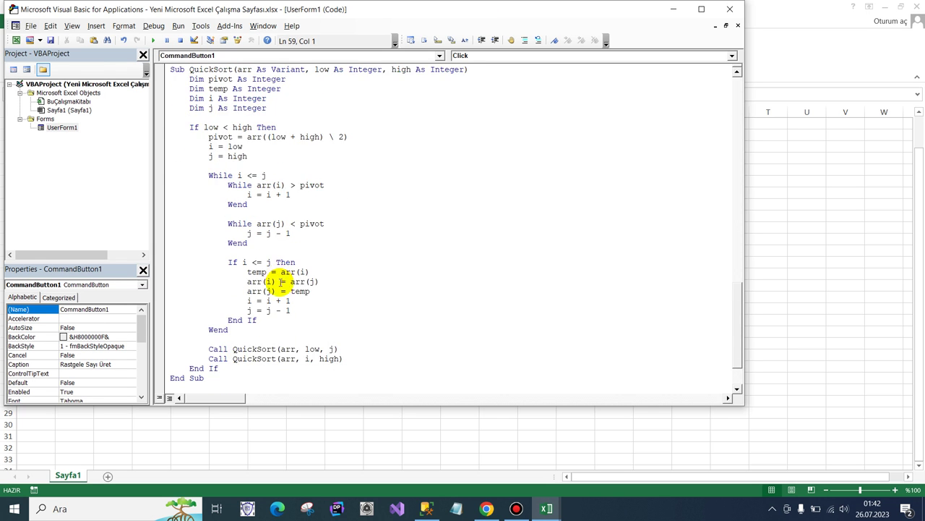
scroll(282, 282, "down", 2)
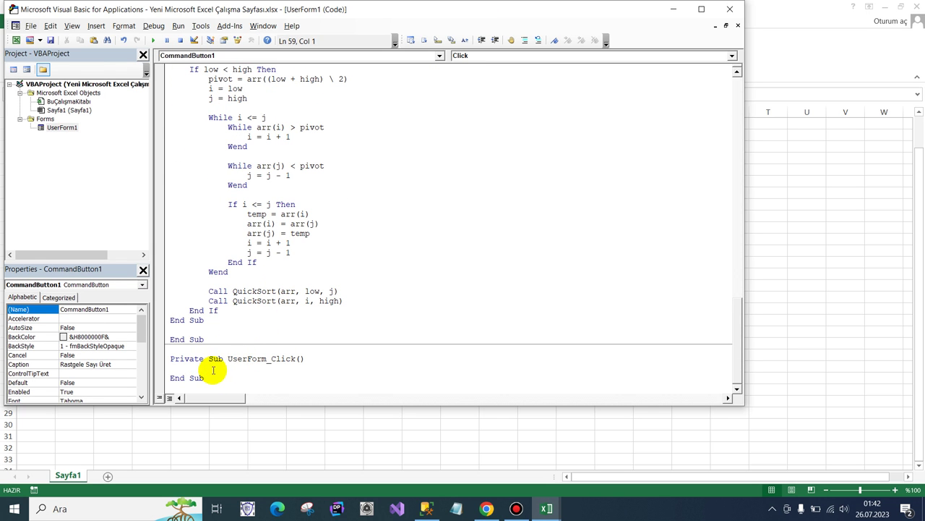
scroll(248, 289, "up", 3)
scroll(244, 289, "up", 8)
scroll(249, 291, "up", 6)
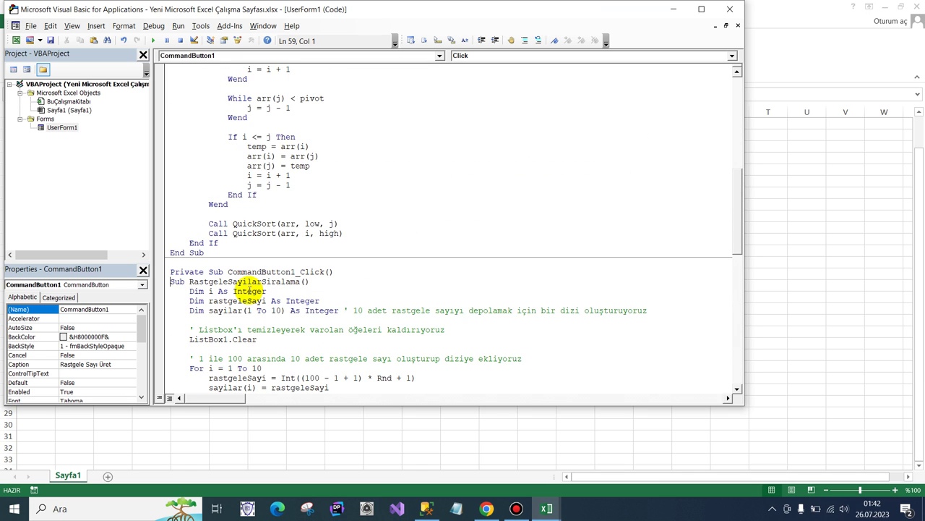
scroll(250, 289, "down", 12)
scroll(250, 282, "up", 4)
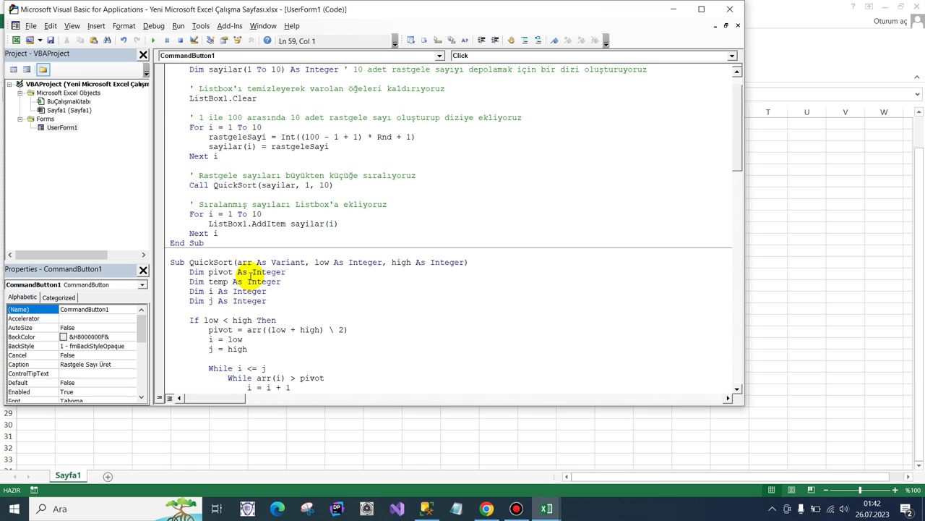
scroll(250, 275, "up", 1)
Step: Undo the misplaced pasted code, leaving only the CommandButton1_Click and UserForm_Click handlers
right_click(275, 148)
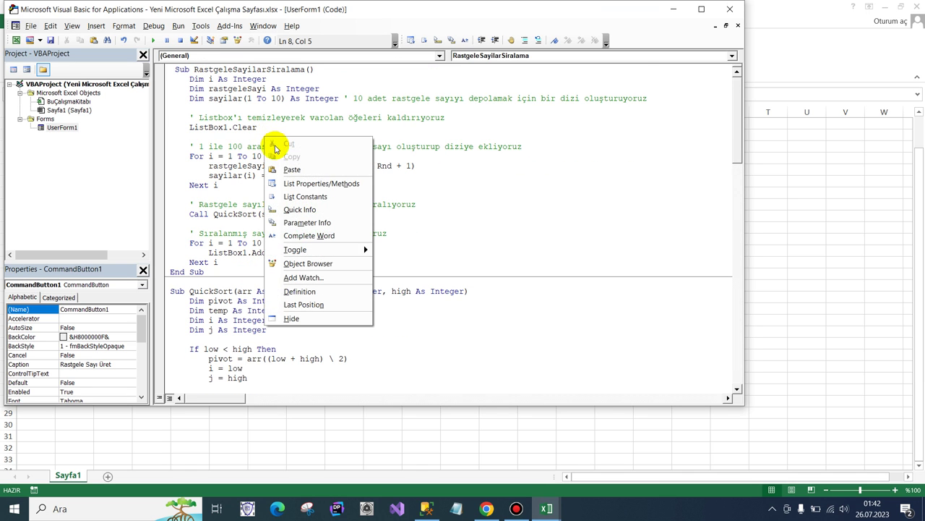
double_click(62, 127)
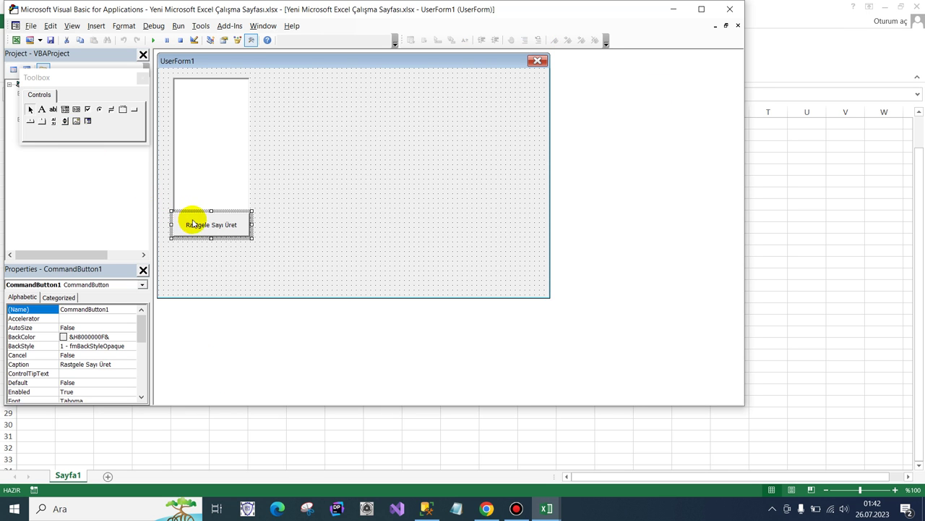
left_click(283, 222)
double_click(238, 223)
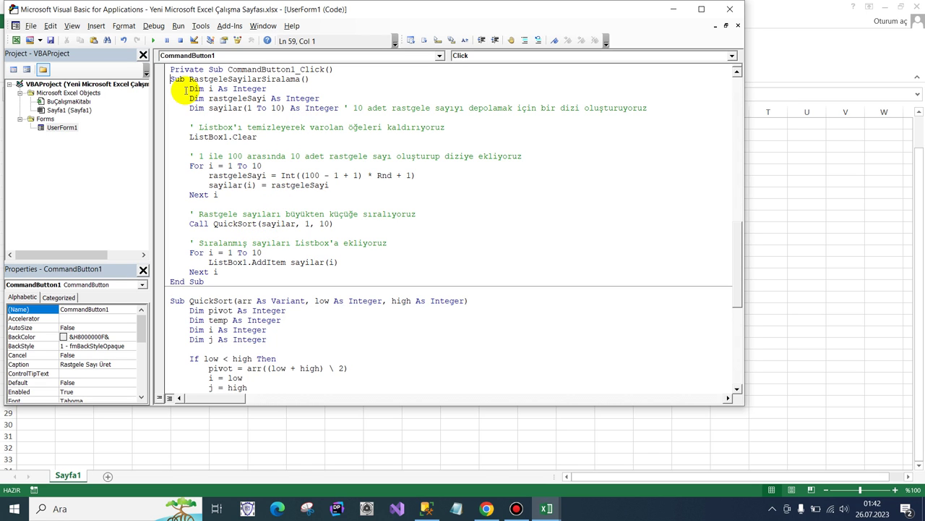
key("ctrl+z")
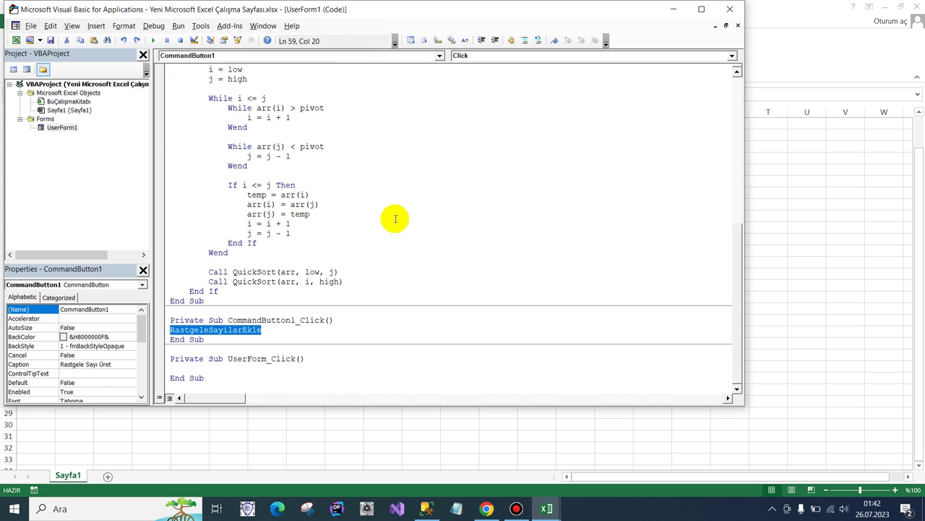
key("ctrl+z")
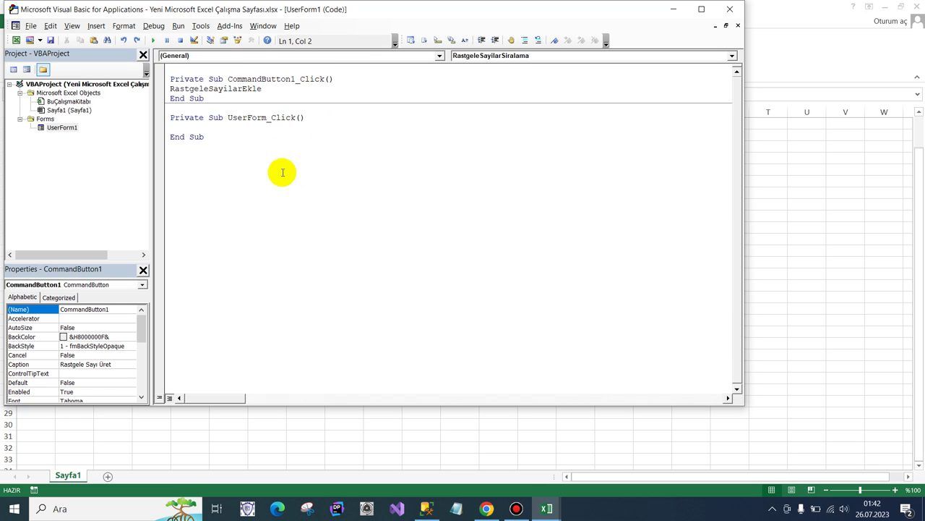
Step: Replace all of UserForm1's code with the RastgeleSayilarSiralama and QuickSort routines
key("ctrl+a")
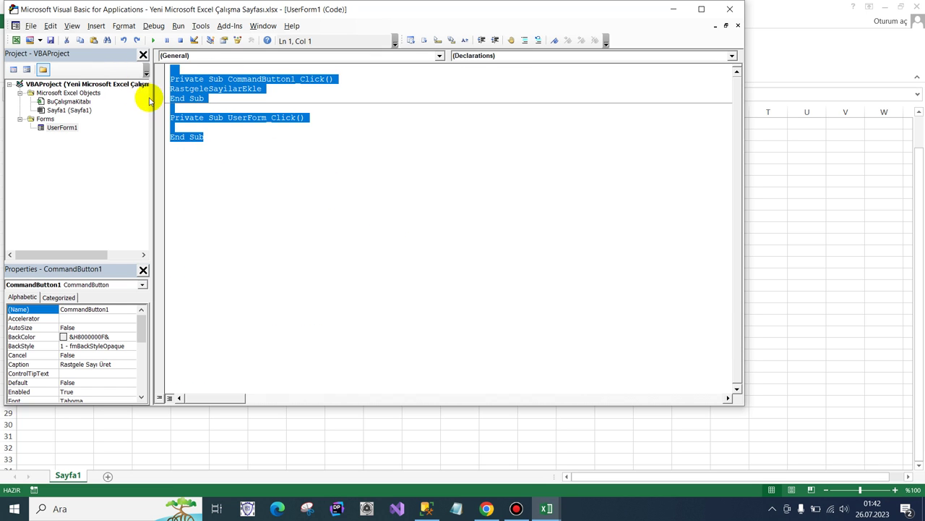
key("Delete")
key("ctrl+v")
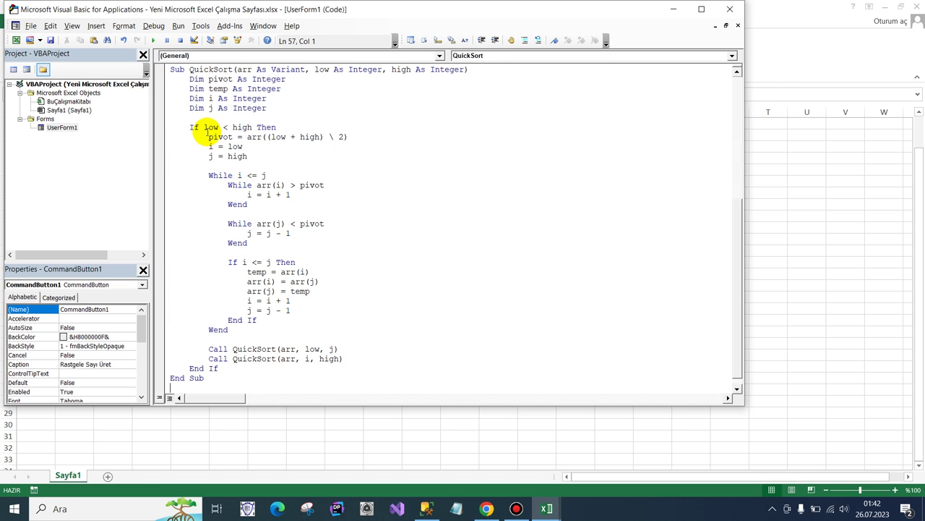
scroll(206, 134, "up", 8)
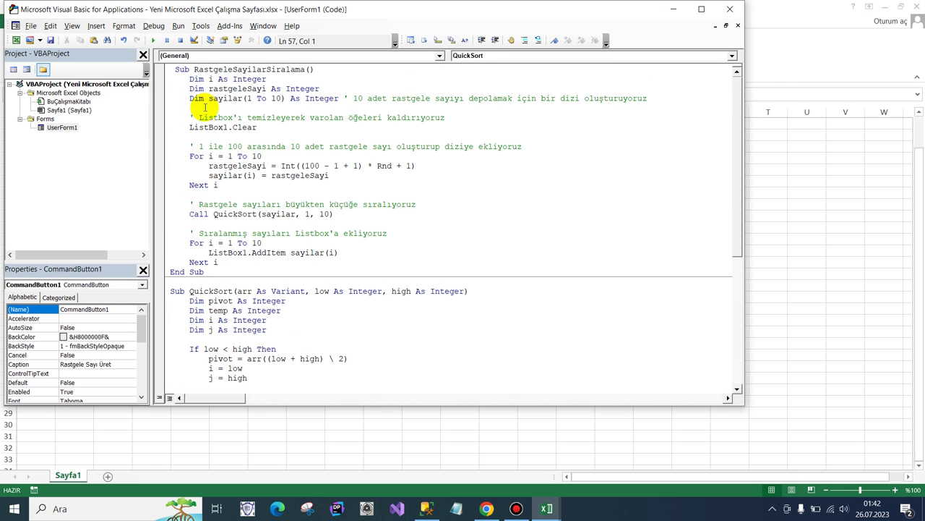
left_click_drag(194, 69, 310, 69)
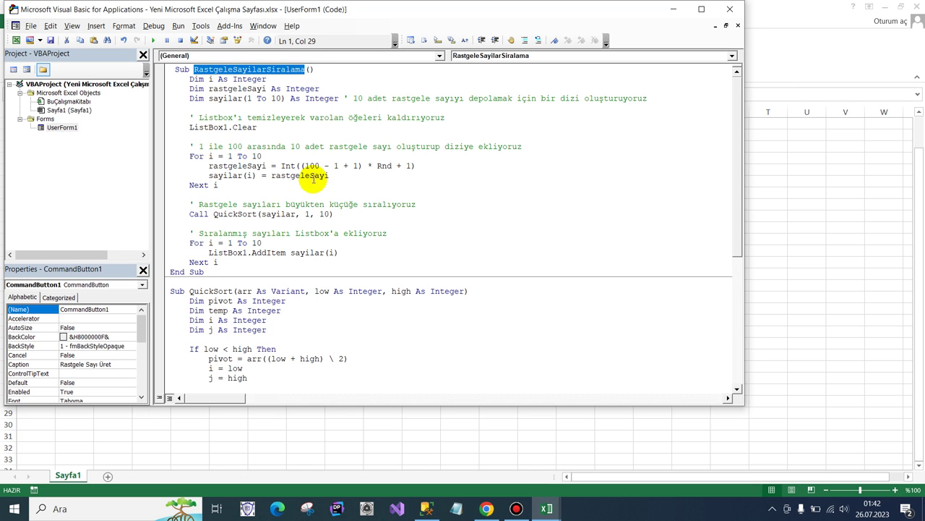
Step: Create the Rastgele Sayı Üret button's click handler to call RastgeleSayilarSiralama
double_click(62, 127)
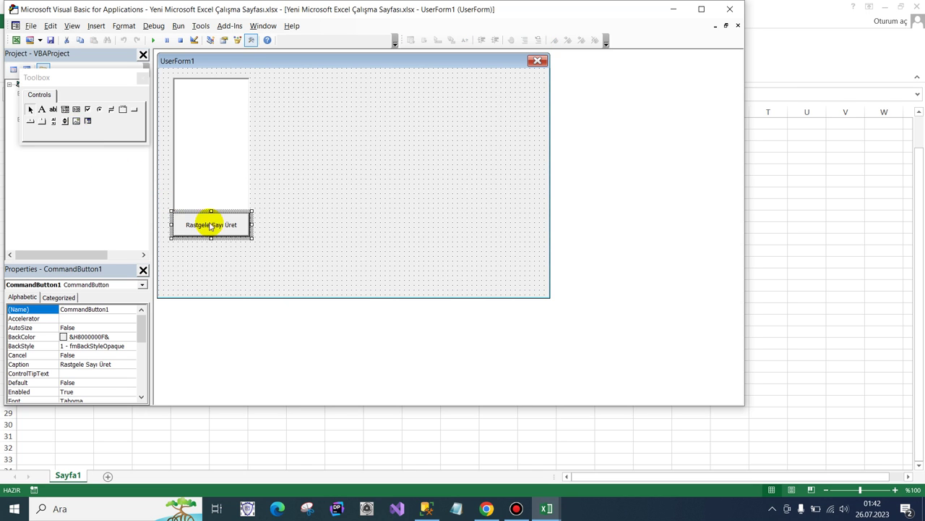
left_click(227, 248)
left_click(222, 225)
left_click(233, 227)
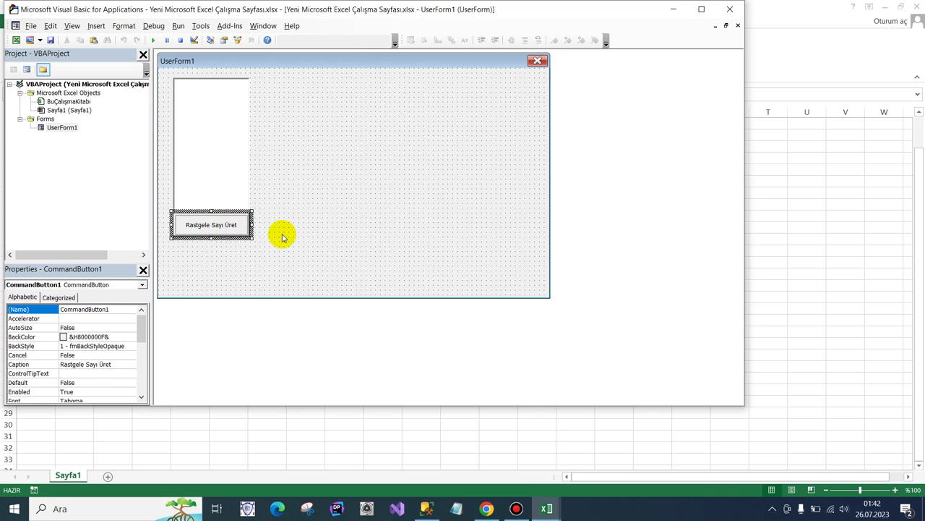
double_click(211, 225)
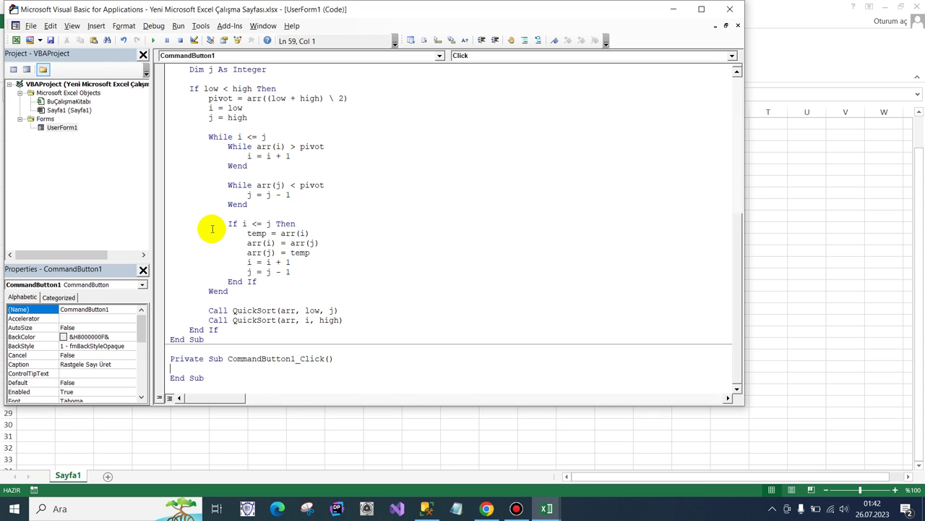
Step: Run UserForm1 and generate four sets of ten random numbers sorted largest to smallest
type("RastgeleSayilarSiralama")
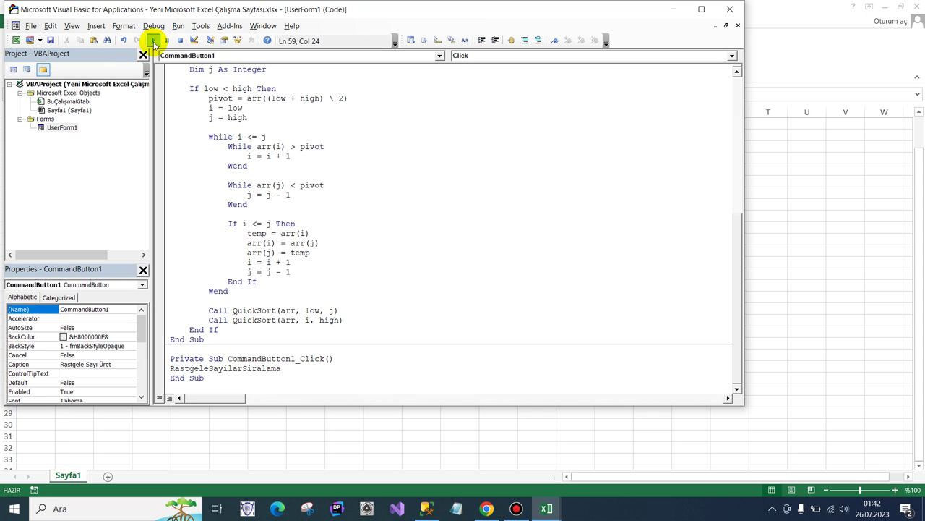
left_click(154, 41)
left_click(335, 296)
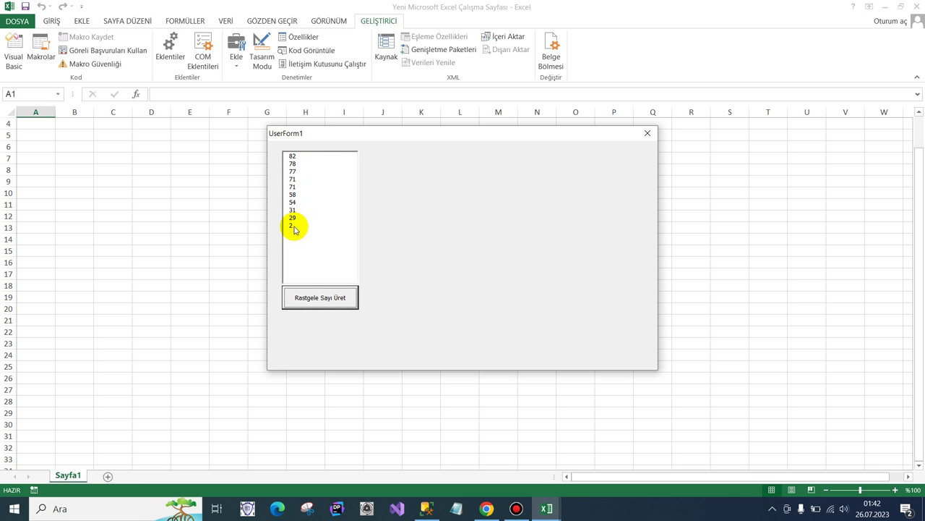
left_click(324, 298)
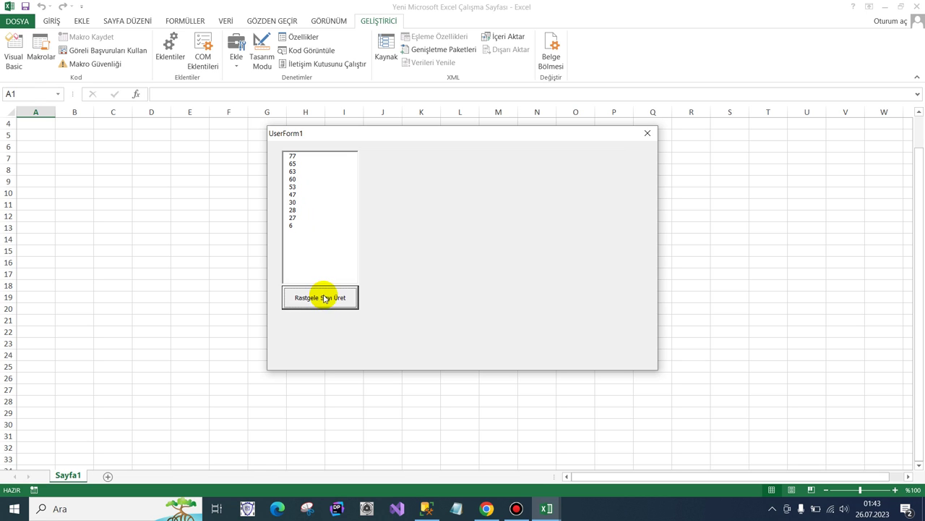
left_click(324, 298)
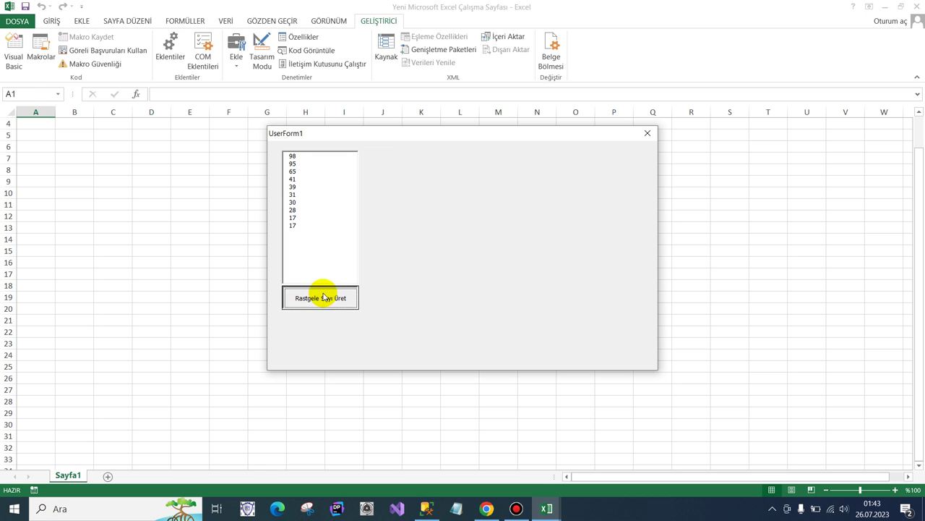
left_click(323, 296)
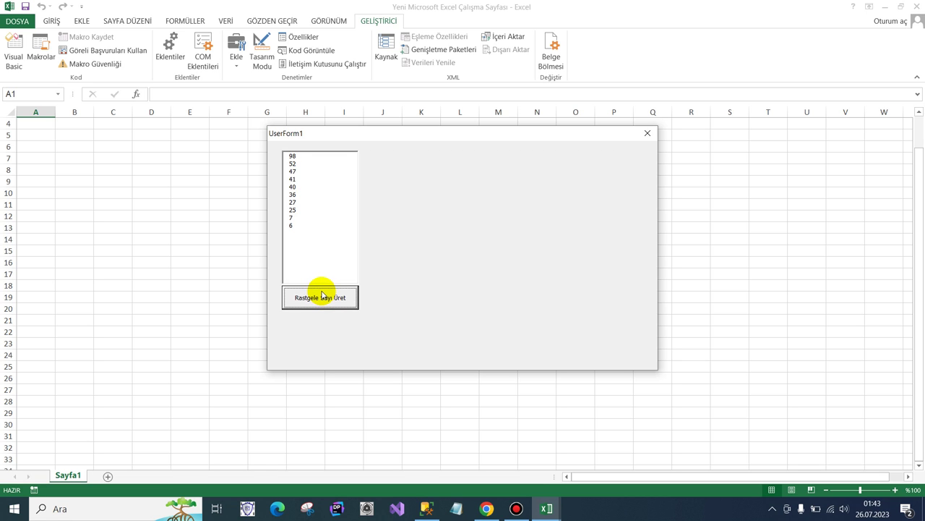
Step: Close the test form, scroll down through ChatGPT's QuickSort code, then return to the VBA editor
left_click(648, 133)
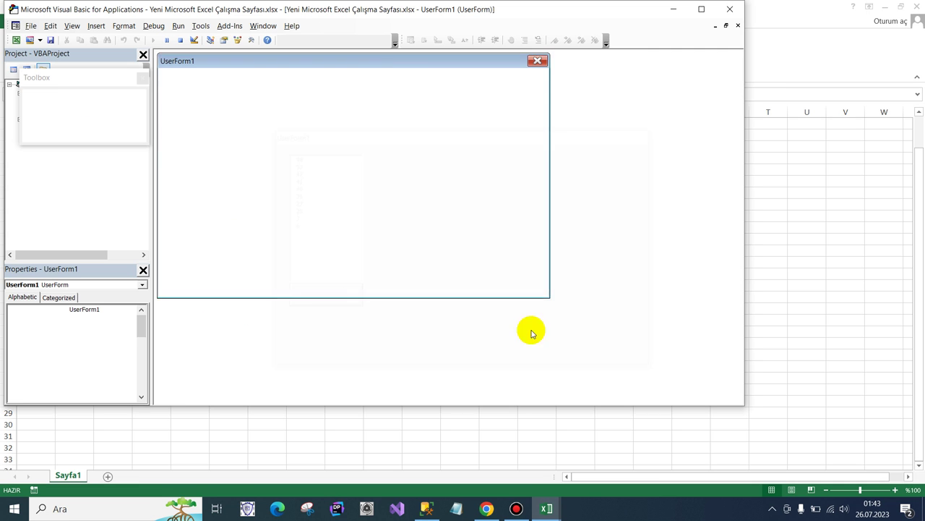
left_click(487, 509)
scroll(408, 262, "down", 5)
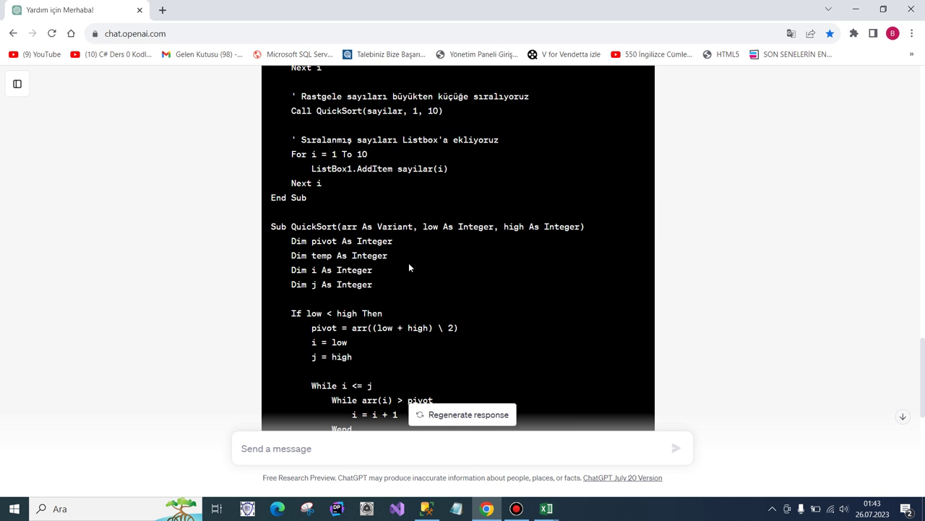
scroll(409, 263, "down", 5)
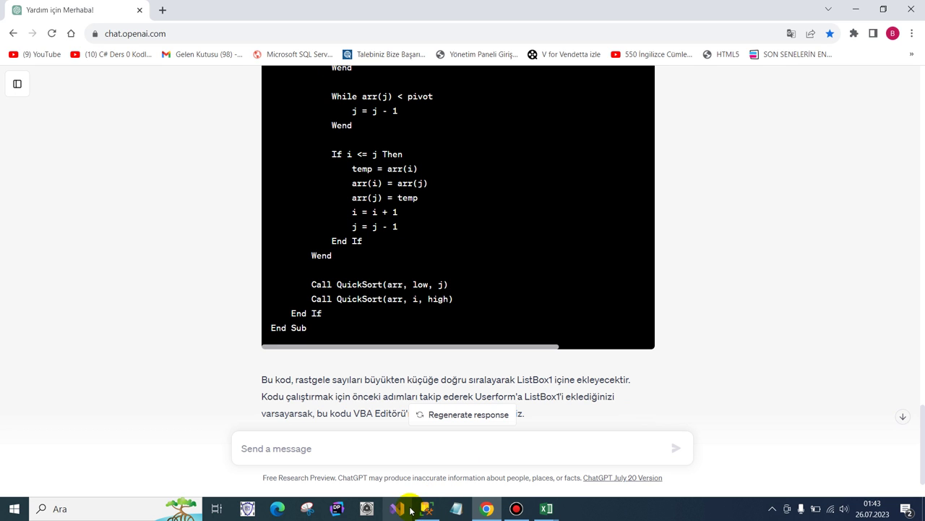
left_click(487, 509)
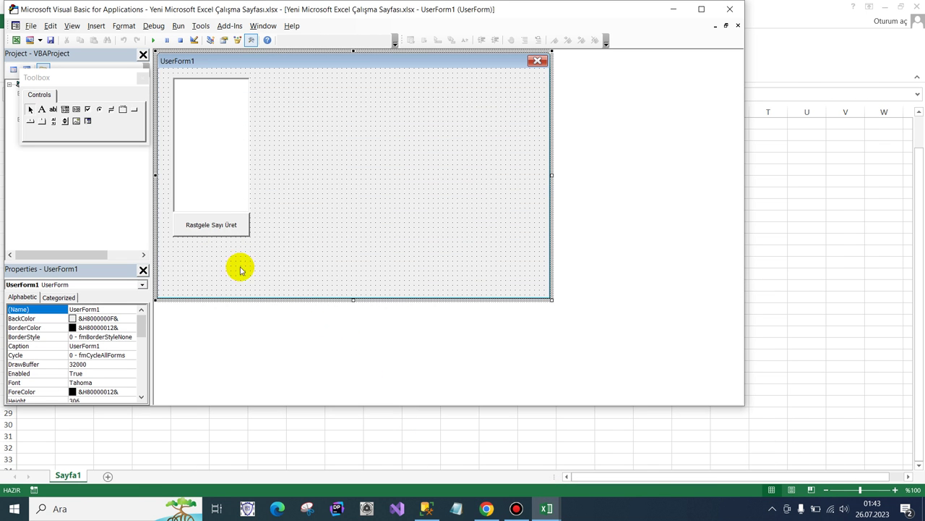
Step: Open CommandButton1's Click handler code, then switch back to the ChatGPT chat
left_click(222, 226)
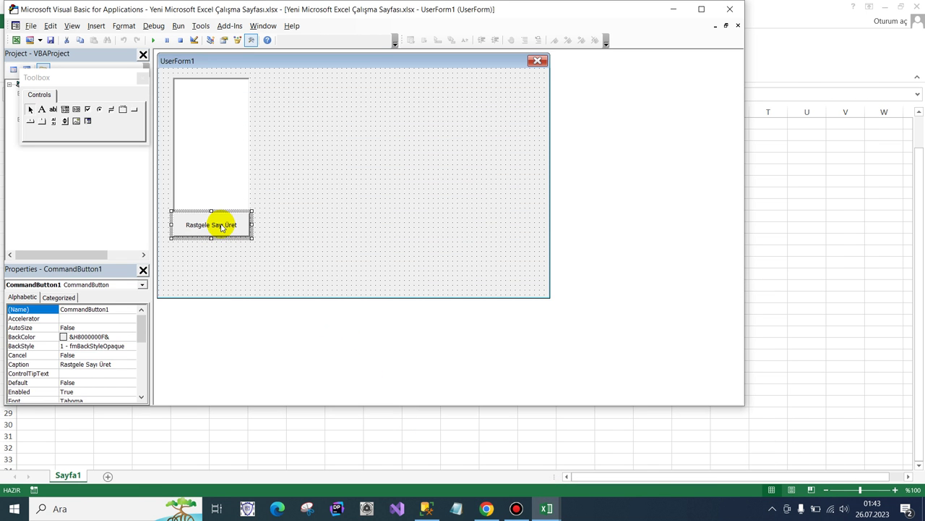
left_click(265, 239)
double_click(233, 222)
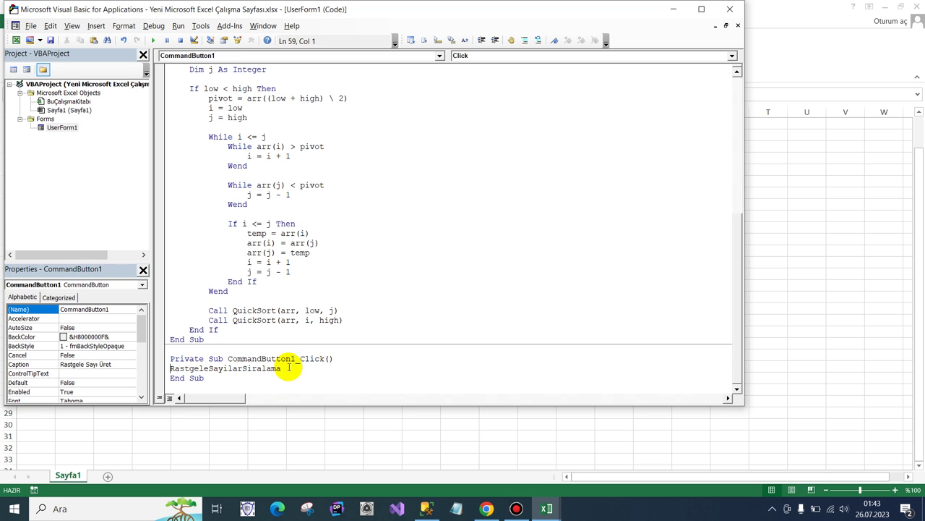
left_click(487, 508)
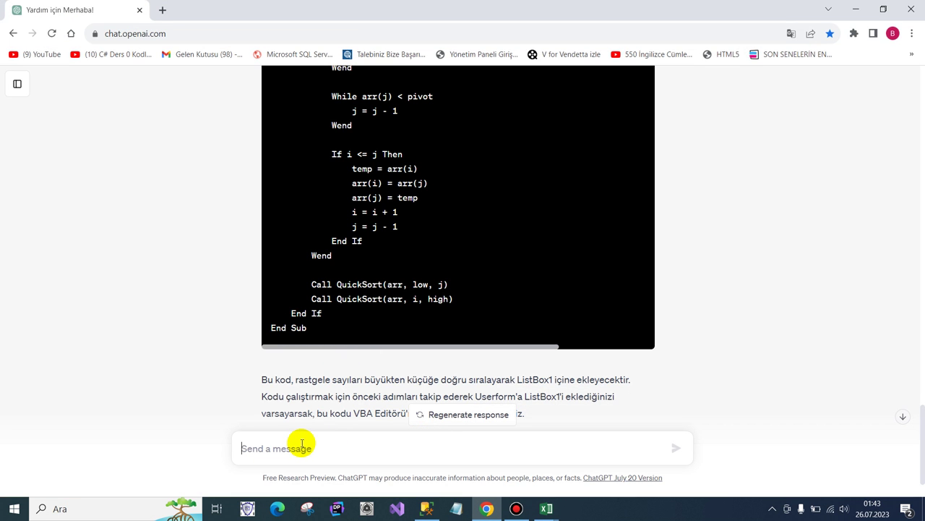
Step: Ask ChatGPT to show the largest generated number in red
type("en büyük olanı kırmızı renkle gö")
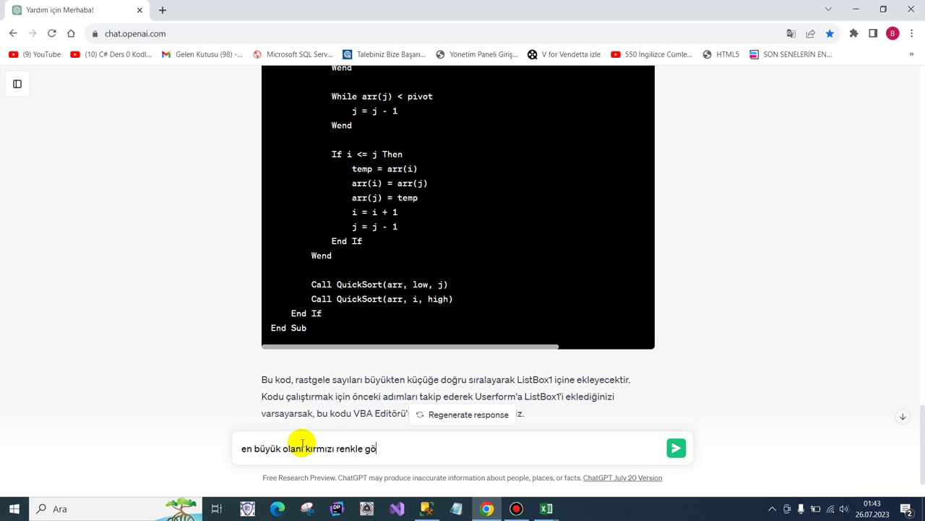
key("Return")
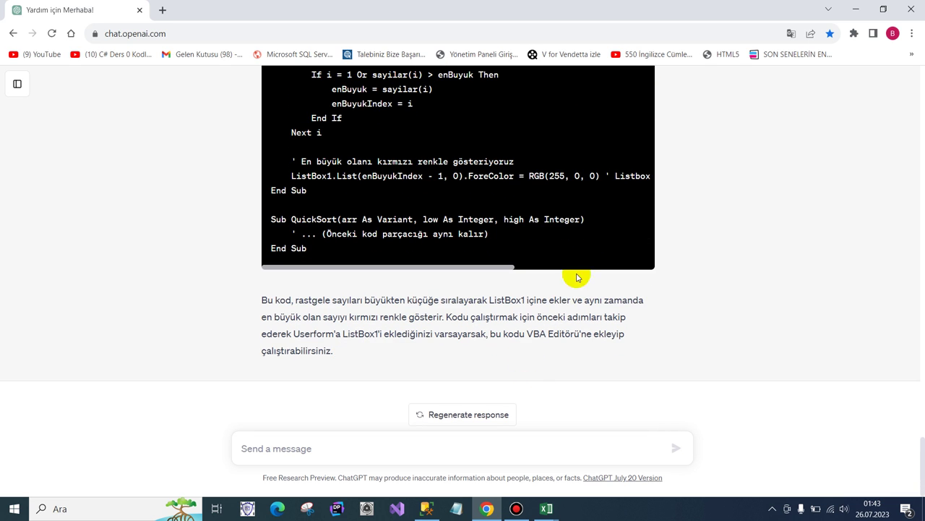
scroll(596, 227, "up", 6)
Step: Replace UserForm1's module code with ChatGPT's red-highlight version
left_click(611, 124)
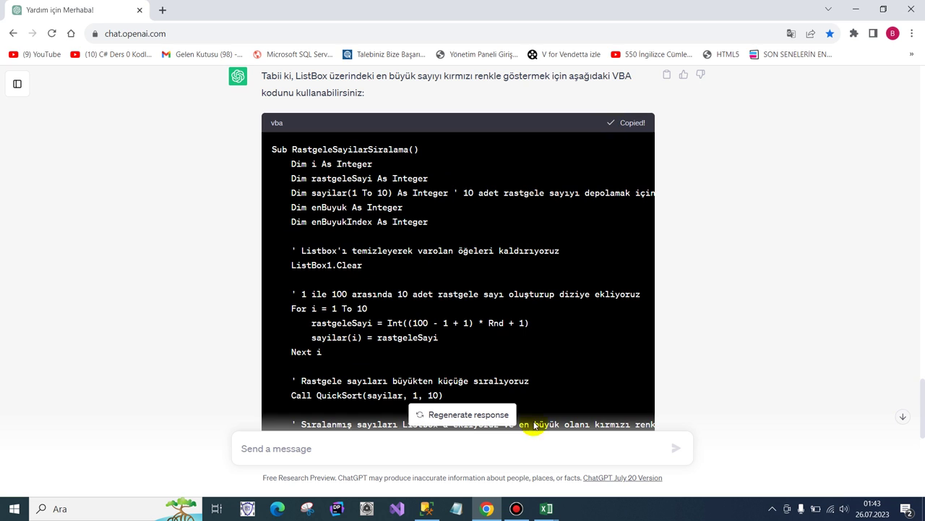
left_click(546, 509)
left_click(597, 463)
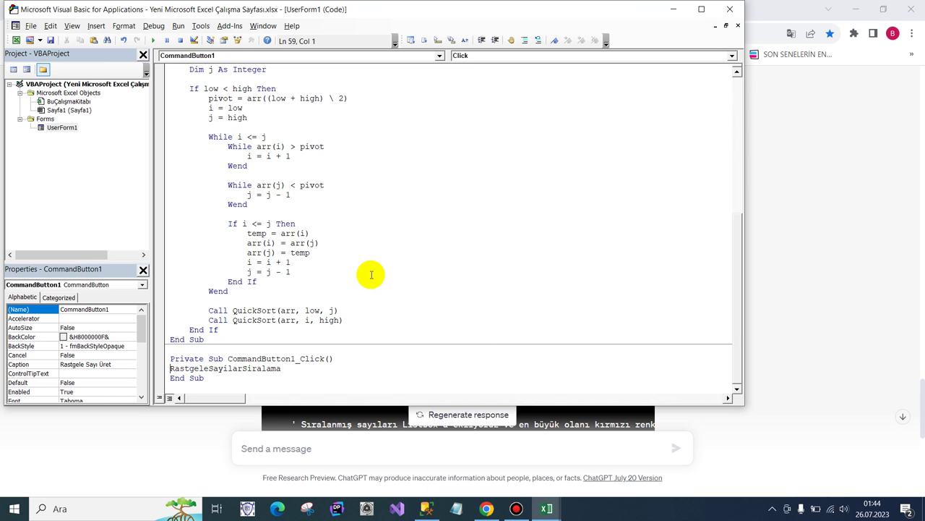
left_click(294, 213)
key("ctrl+a")
key("Delete")
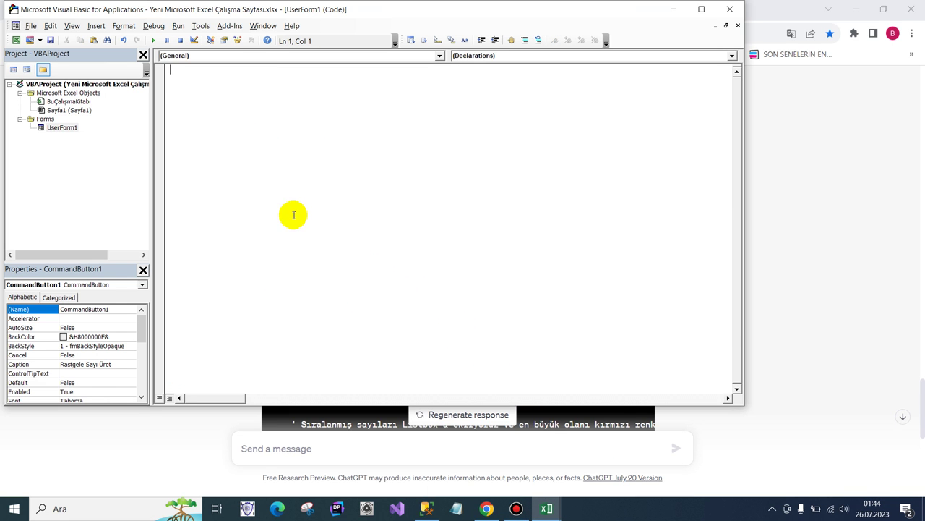
key("ctrl+v")
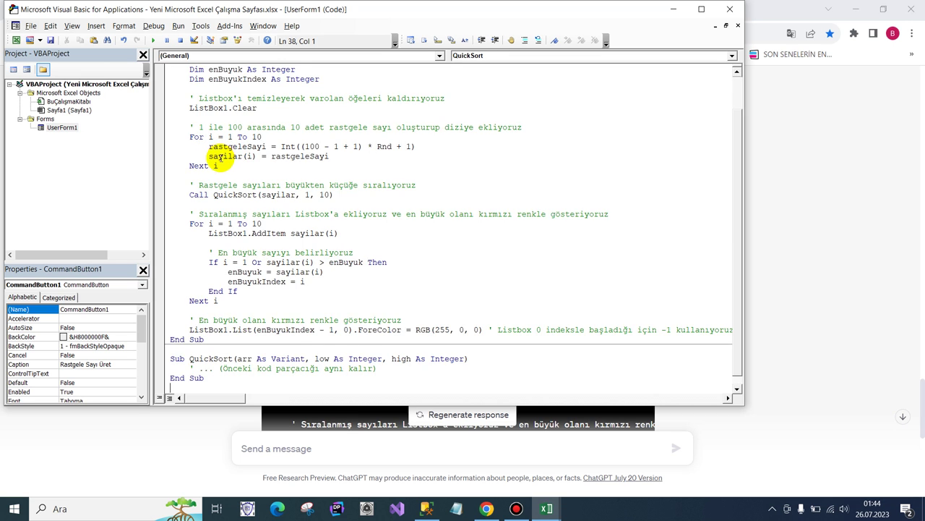
Step: Make CommandButton1's Click handler call RastgeleSayilarSiralama
scroll(224, 151, "up", 2)
left_click(226, 69)
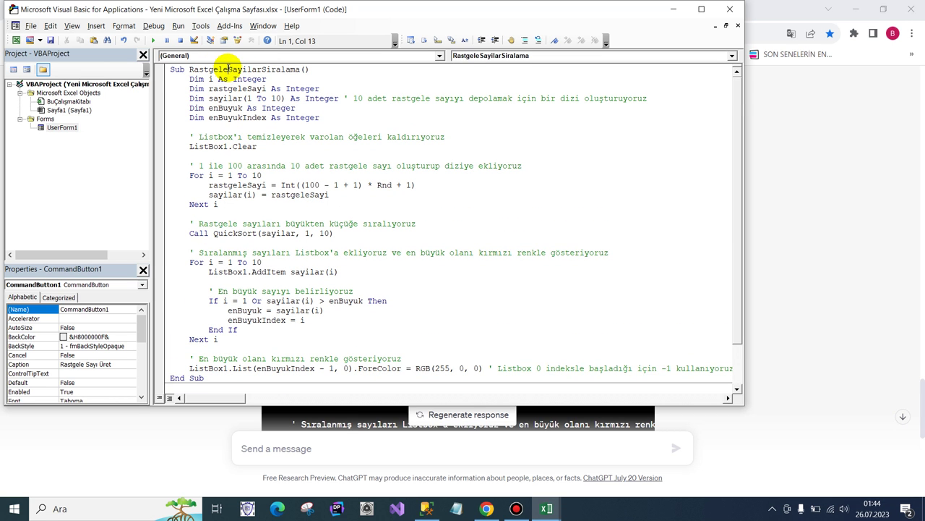
double_click(235, 71)
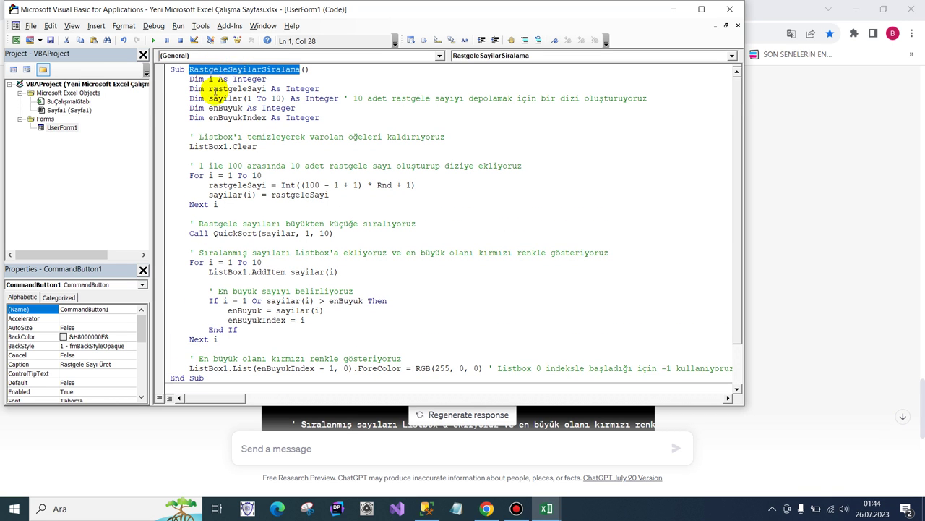
double_click(61, 128)
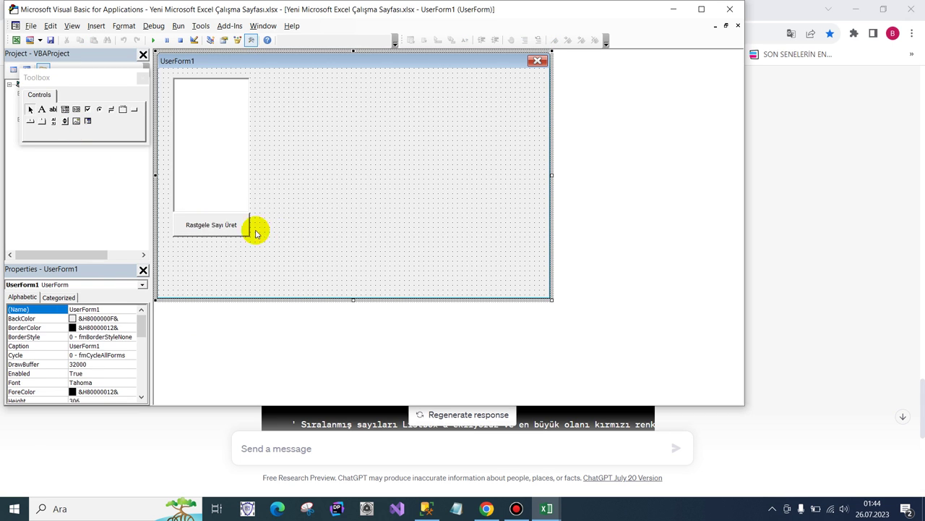
double_click(204, 222)
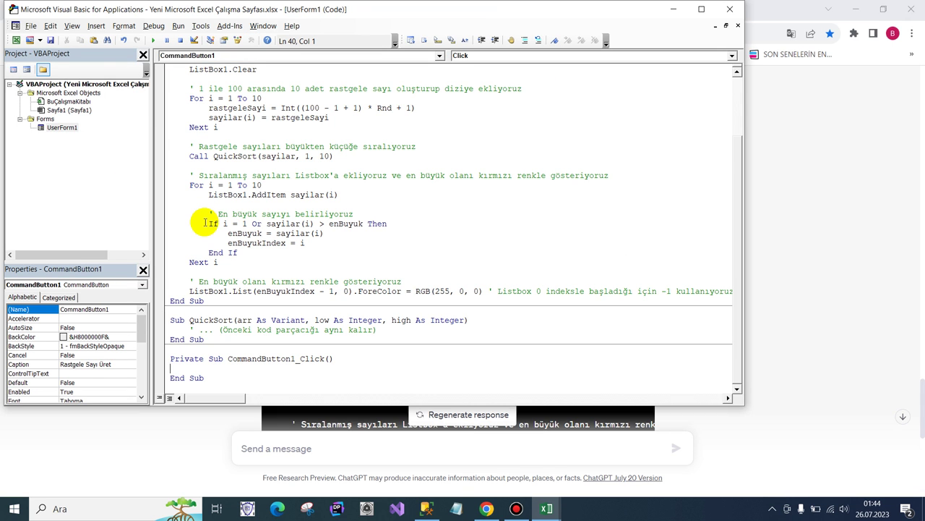
key("ctrl+v")
Step: Run the form, hit error 424, and select the failing ListBox1.List line through RGB(255, 0, 0)
left_click(154, 40)
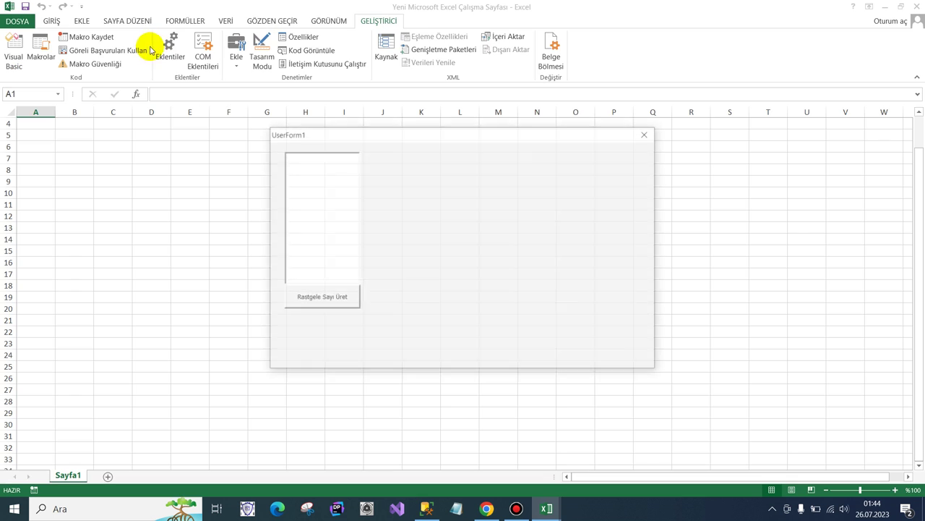
left_click(319, 298)
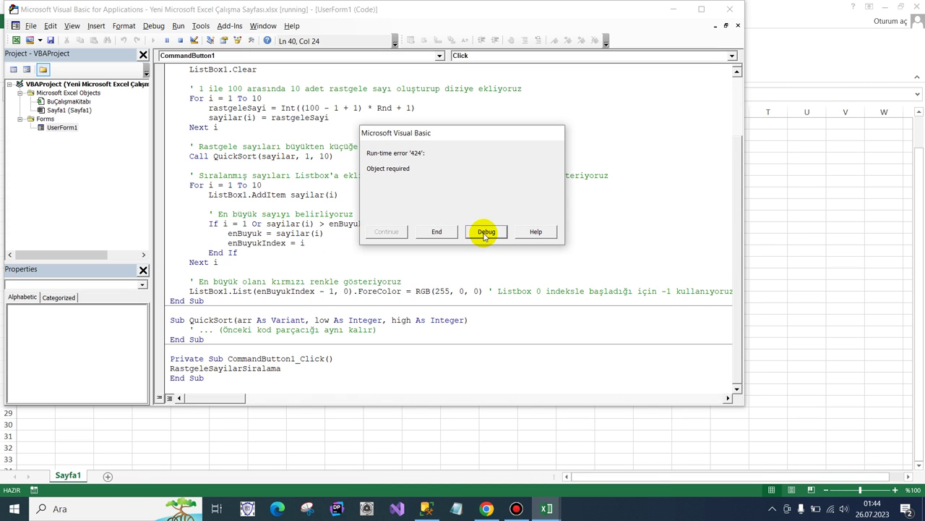
left_click(487, 232)
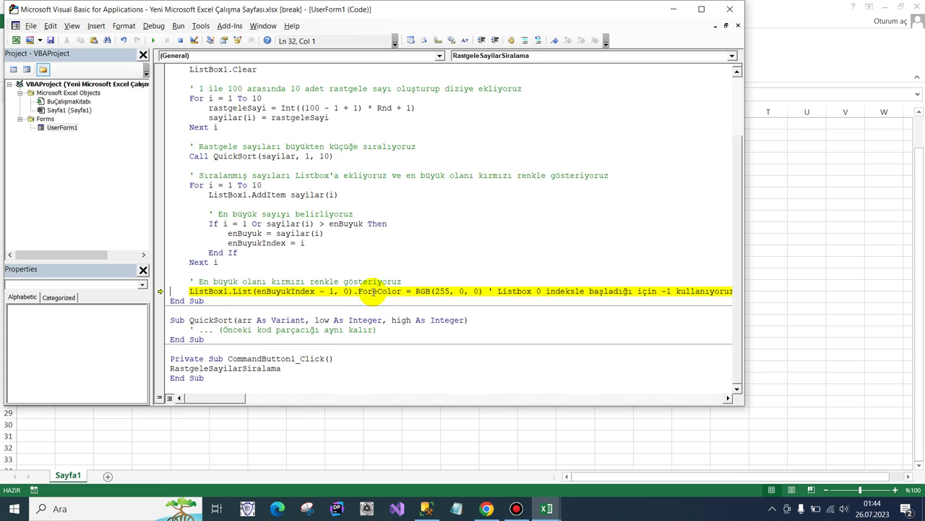
mouse_move(284, 291)
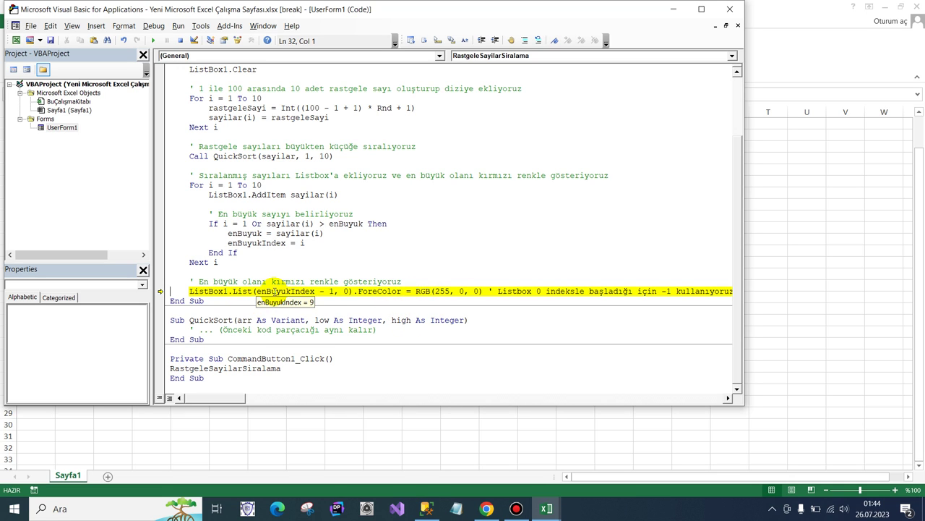
left_click(229, 292)
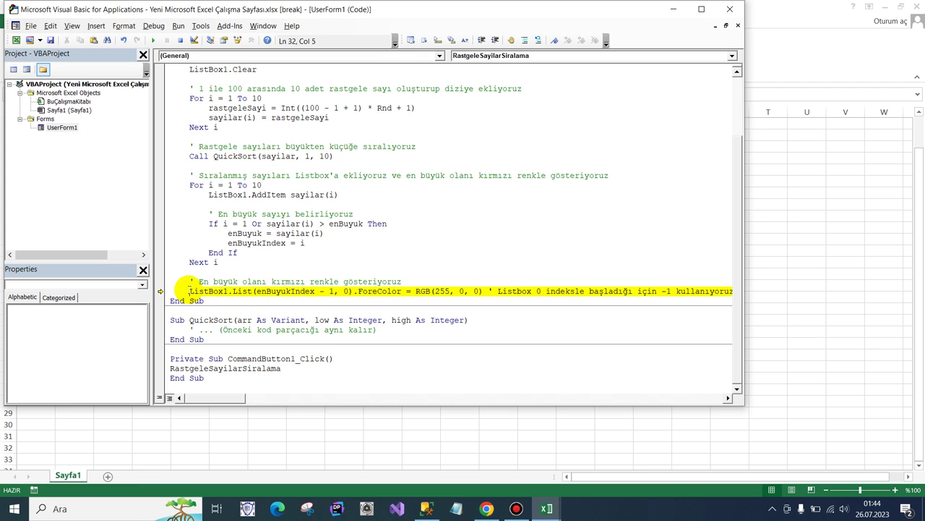
left_click_drag(190, 290, 483, 291)
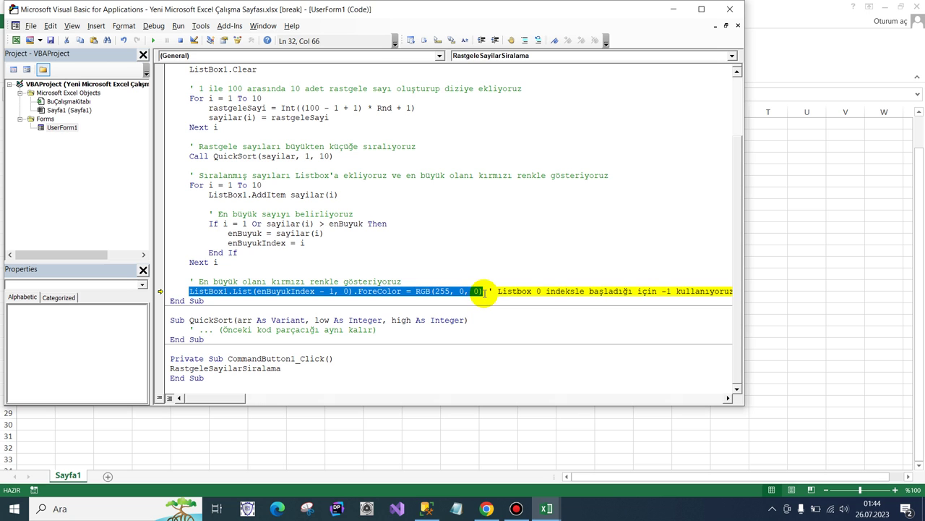
Step: Send ChatGPT the failing ListBox1.List colour line as an error report
left_click(487, 509)
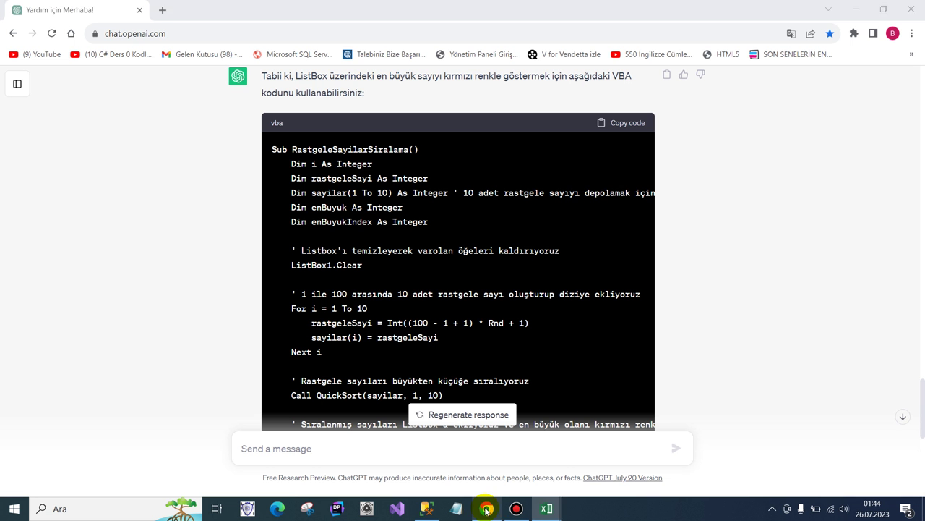
left_click(315, 448)
key("ctrl+v")
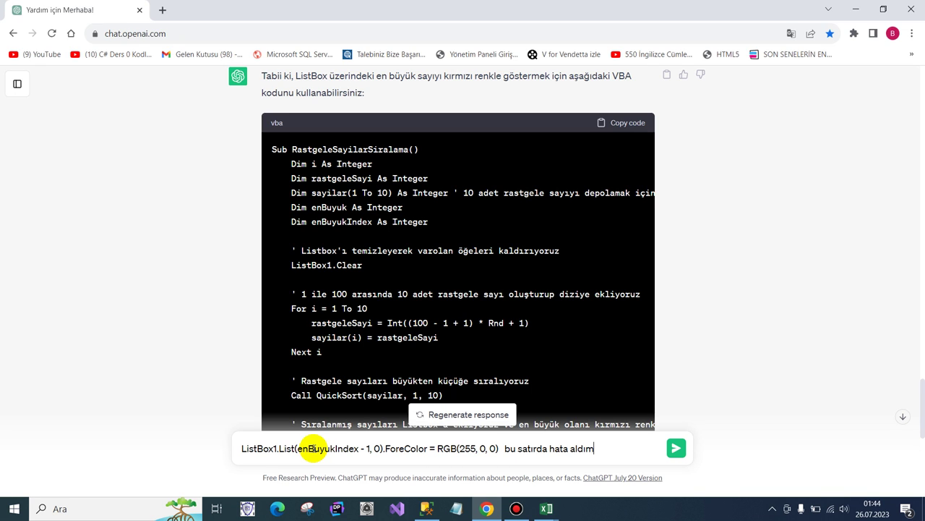
key("Return")
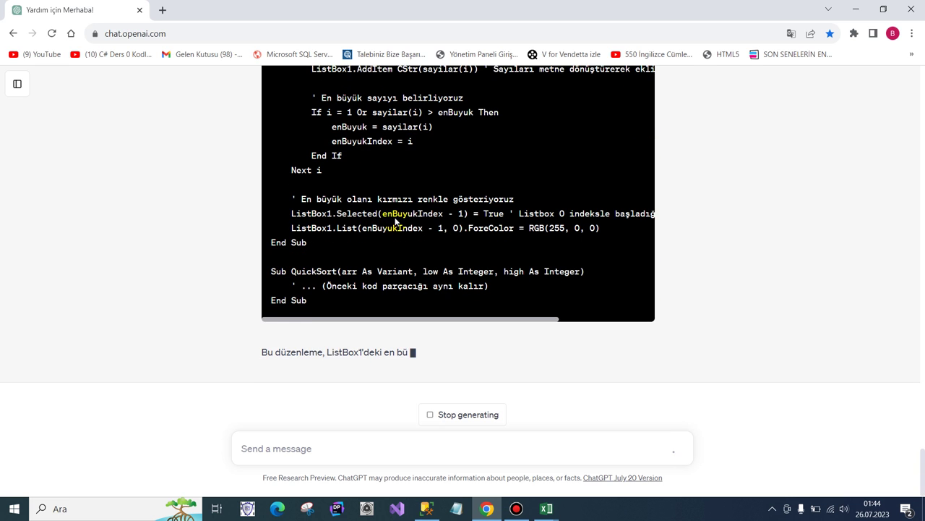
Step: Copy ChatGPT's corrected CStr and ListBox1.Selected code and return to the VBA editor
scroll(470, 202, "up", 1)
scroll(595, 173, "up", 5)
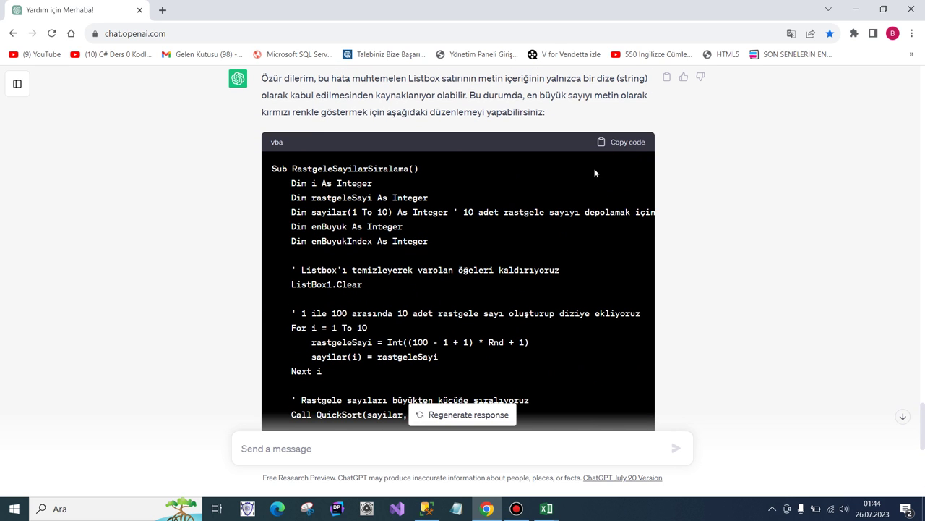
left_click(632, 145)
left_click(547, 508)
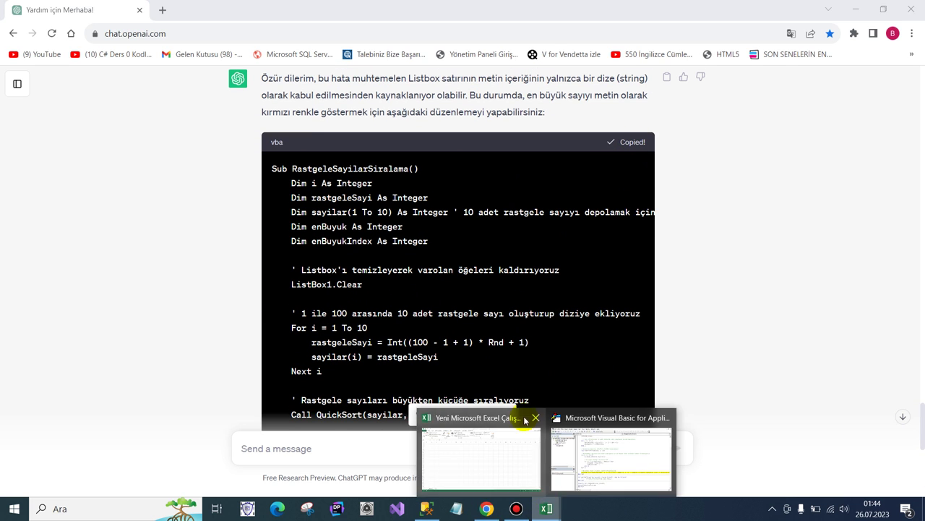
left_click(596, 470)
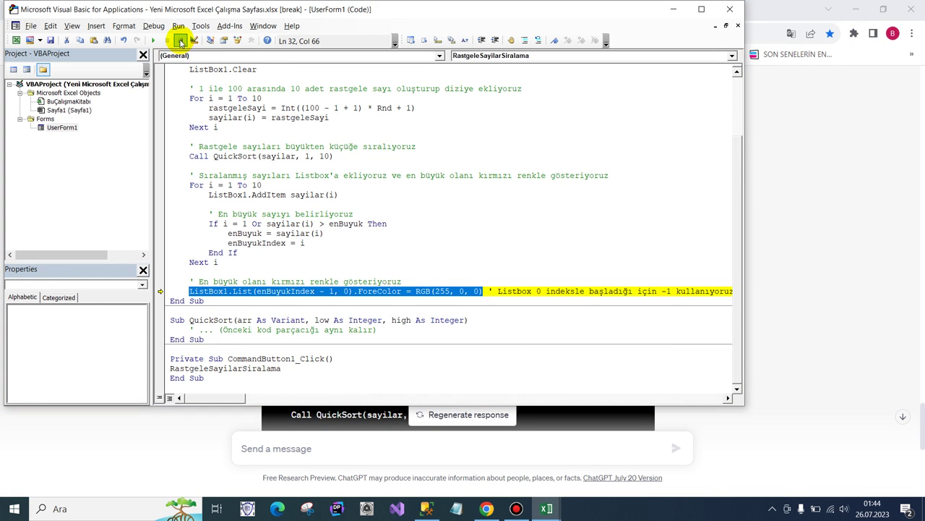
Step: Stop the paused code and replace UserForm1's module code with the corrected version
left_click(181, 41)
left_click(221, 118)
double_click(296, 128)
key("ctrl+a")
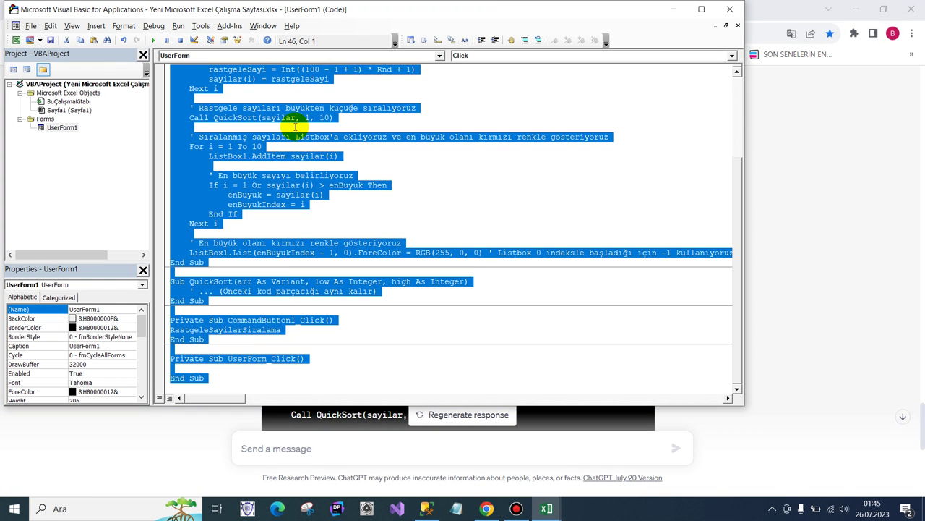
key("Delete")
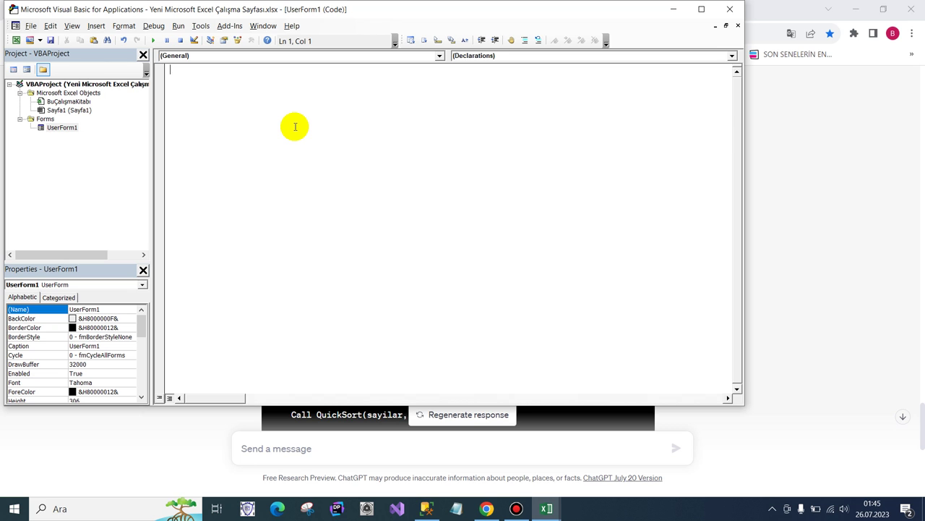
key("ctrl+v")
Step: Have CommandButton1's Click call RastgeleSayilarSiralama and run the form
scroll(282, 131, "up", 2)
double_click(240, 70)
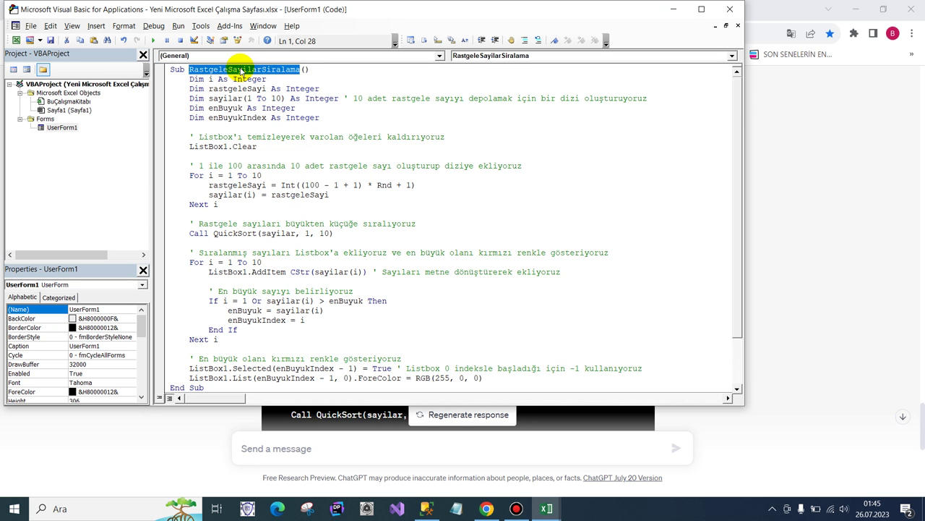
double_click(54, 127)
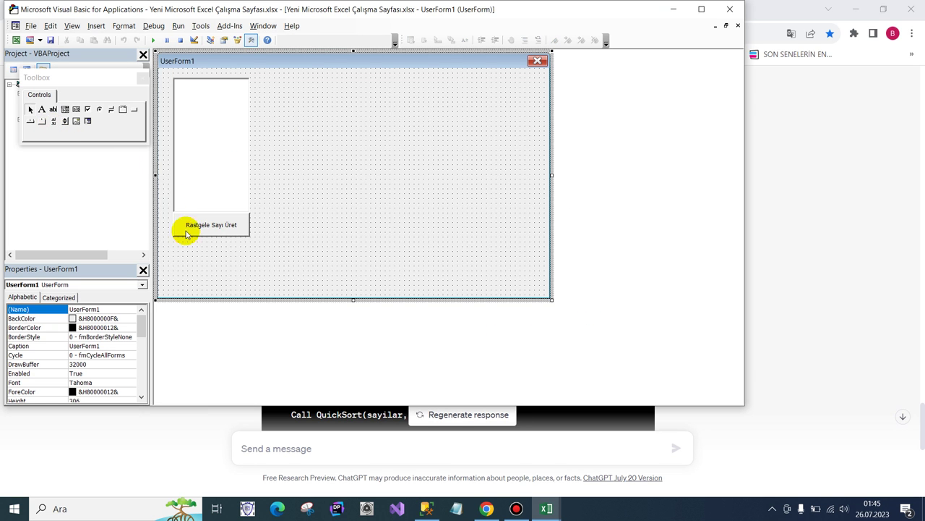
double_click(192, 229)
key("ctrl+v")
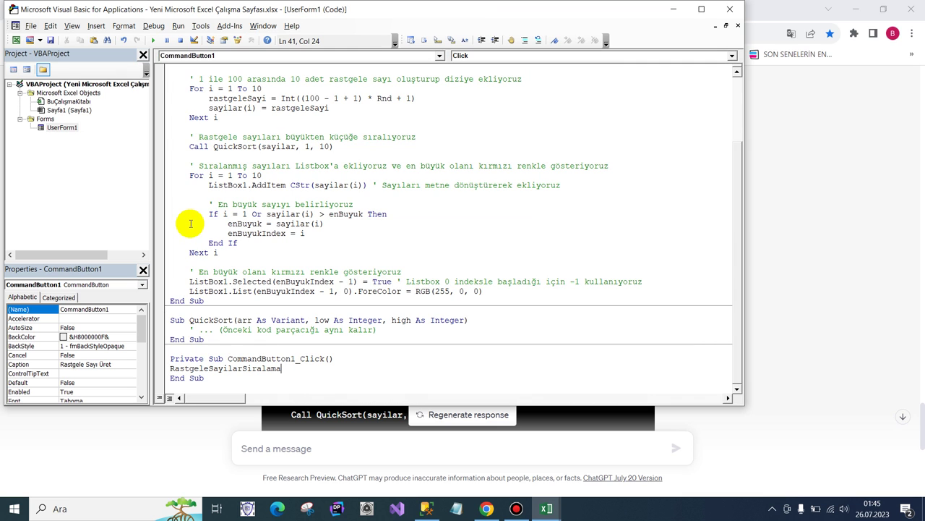
left_click(153, 39)
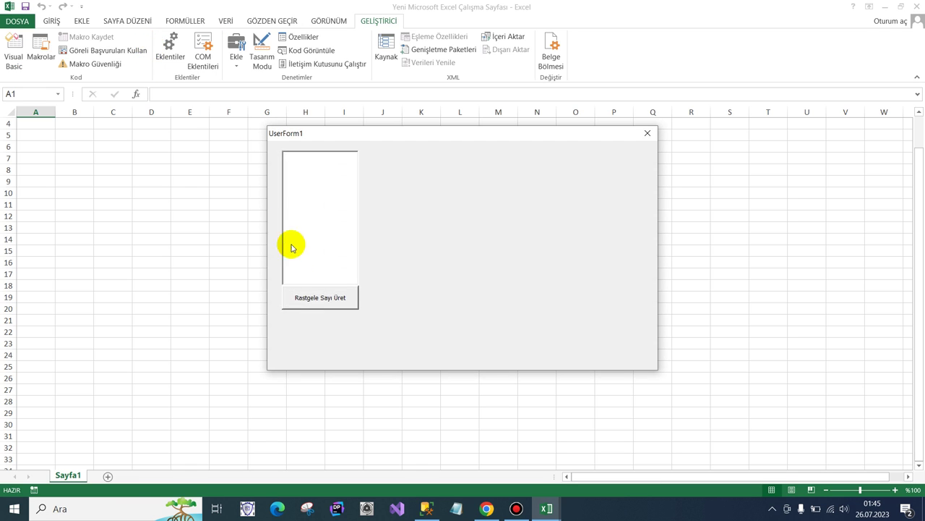
Step: Debug run-time error 424 and comment out the ListBox1.List ForeColor line
left_click(318, 296)
left_click(486, 231)
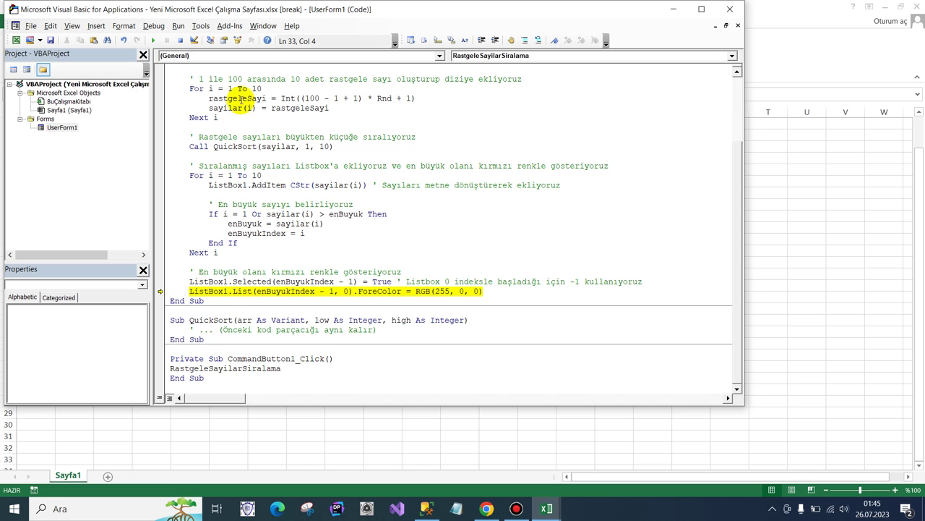
left_click(525, 42)
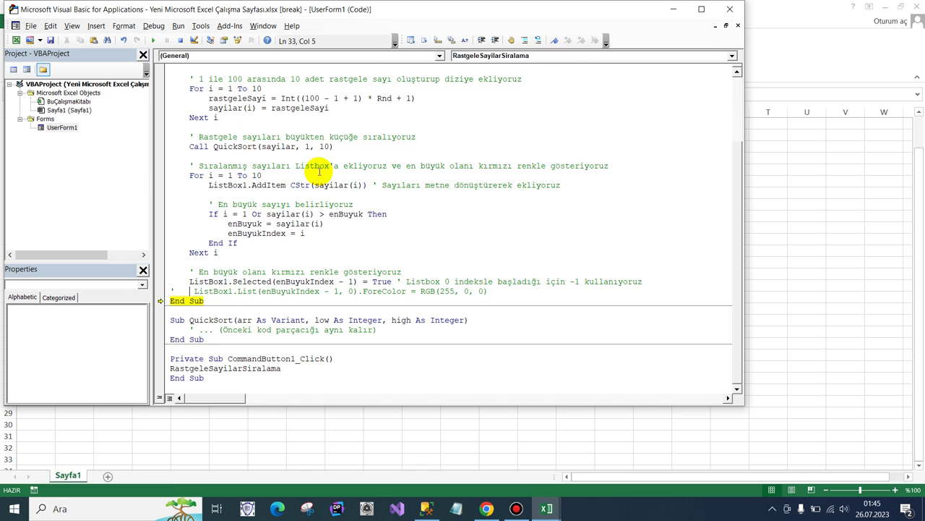
left_click(310, 166)
Step: Resume the macro and regenerate the ten numbers thirteen times, ending with 84 highlighted
left_click(153, 41)
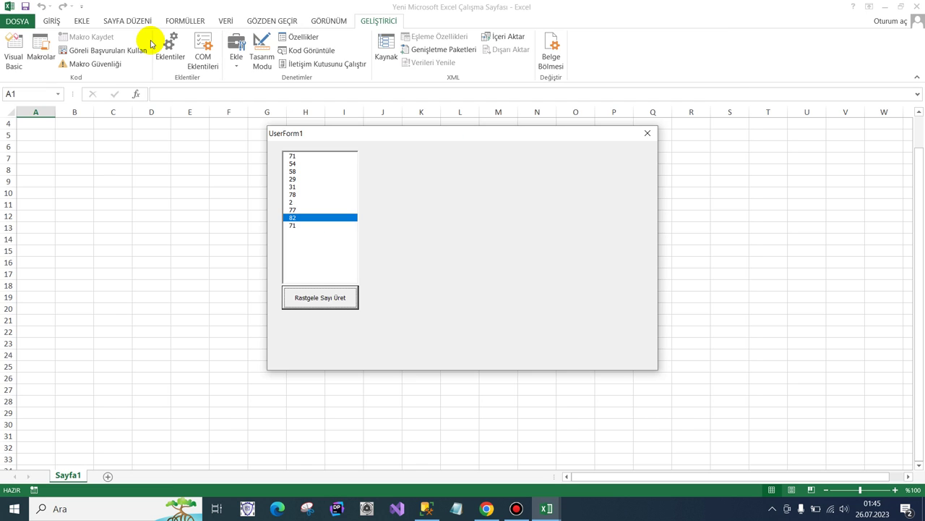
left_click(311, 203)
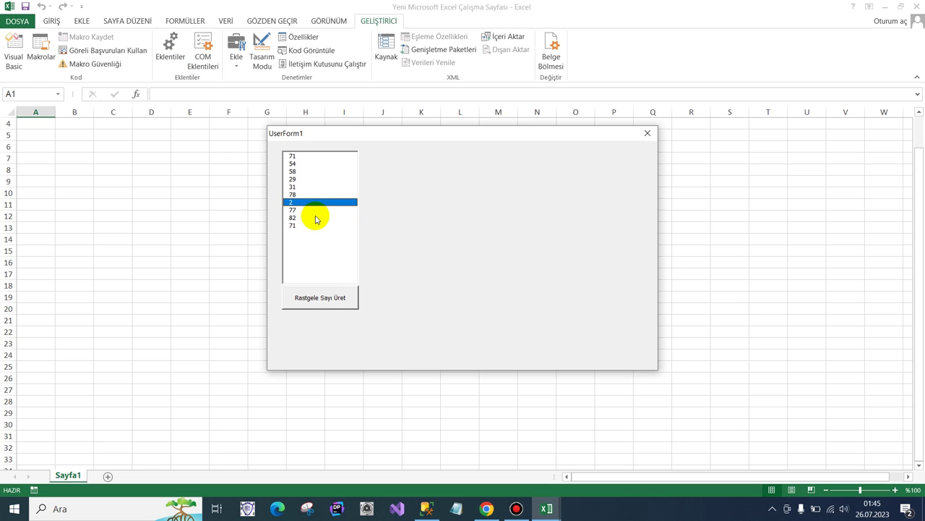
left_click(330, 299)
left_click(329, 299)
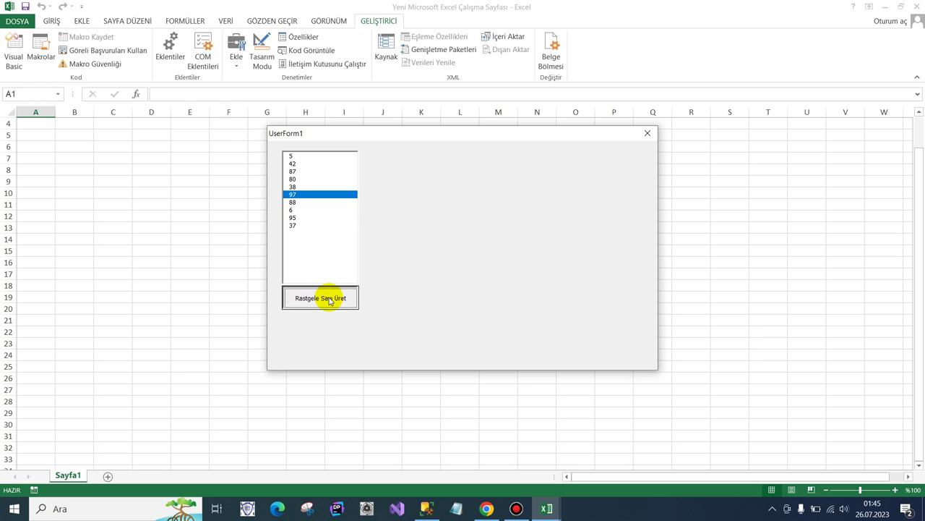
left_click(329, 298)
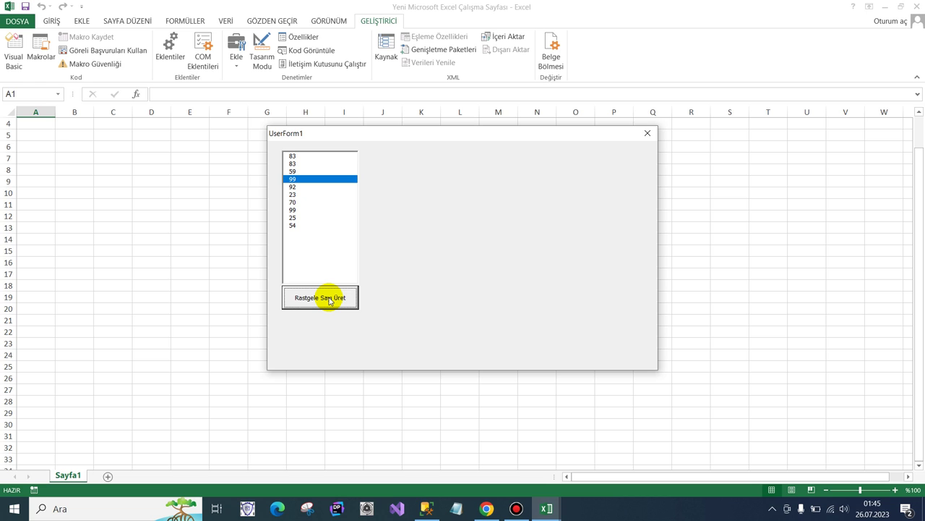
left_click(330, 299)
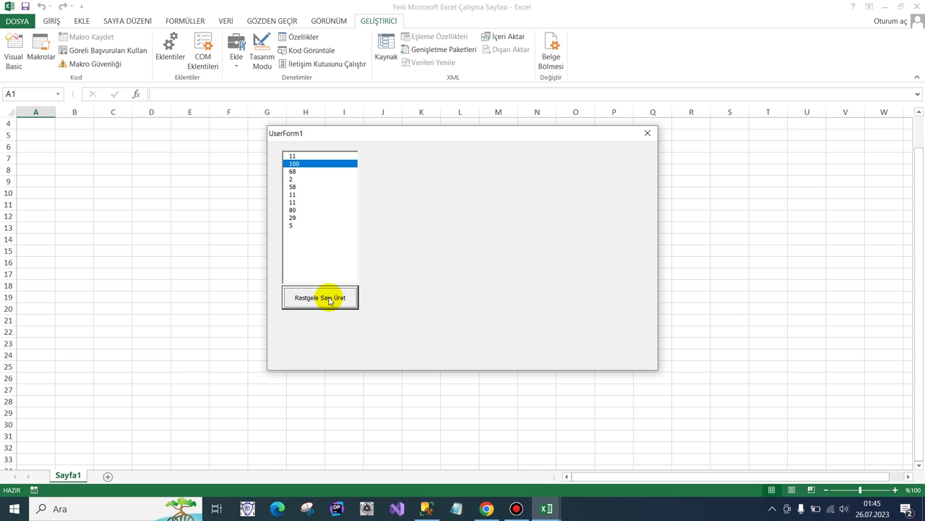
left_click(330, 299)
left_click(330, 298)
left_click(330, 298)
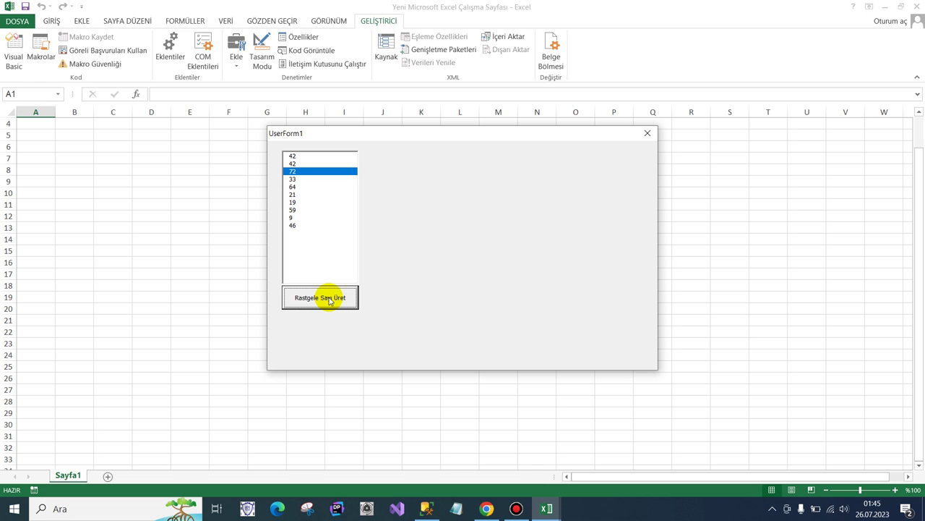
left_click(329, 299)
left_click(330, 298)
left_click(330, 299)
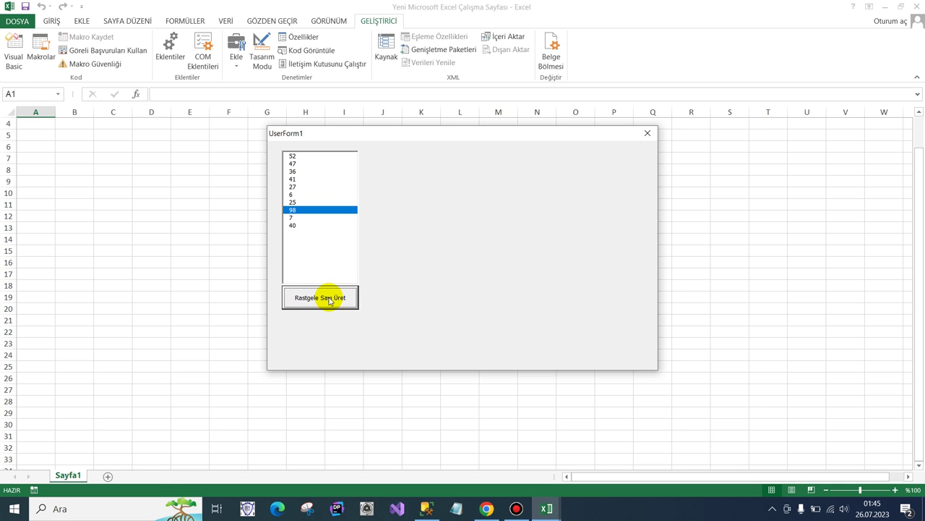
left_click(330, 299)
left_click(330, 299)
left_click(330, 298)
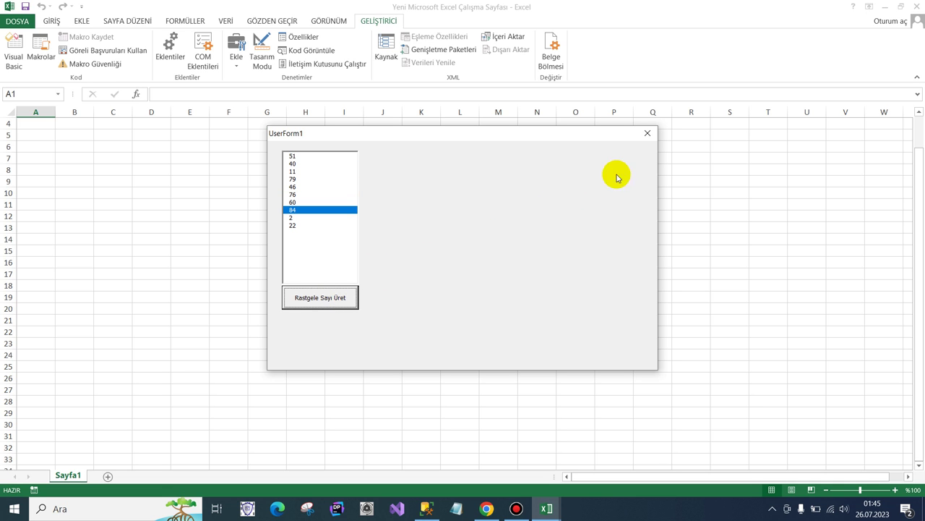
Step: Close the running form, shrink the VBA editor window and select UserForm1
left_click(645, 135)
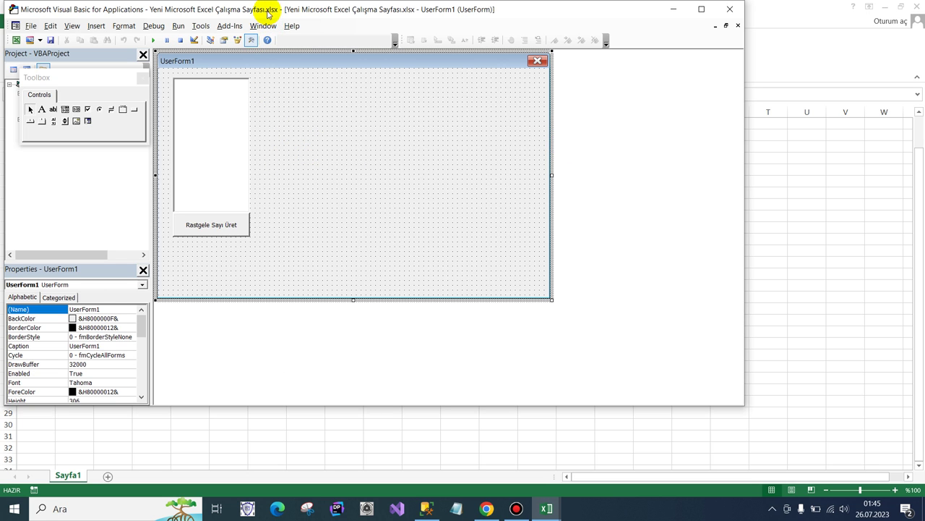
left_click_drag(279, 9, 449, 67)
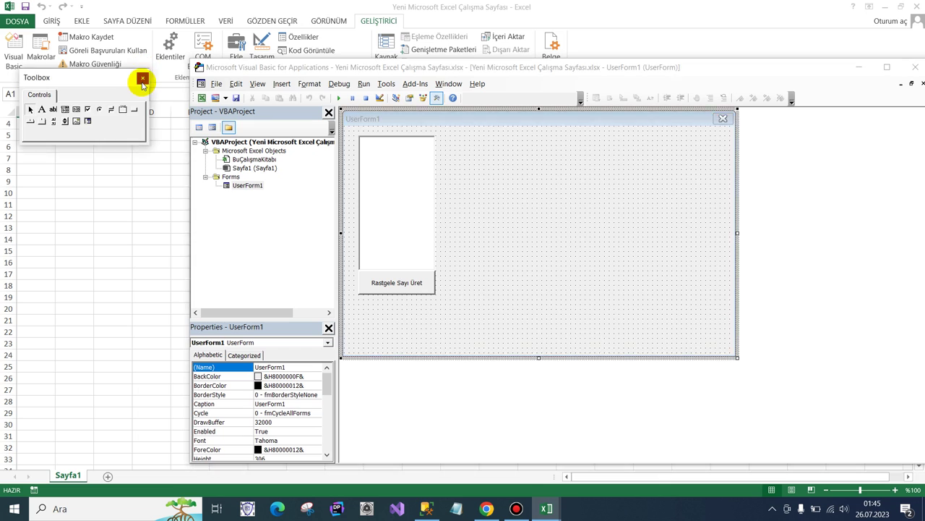
left_click(142, 78)
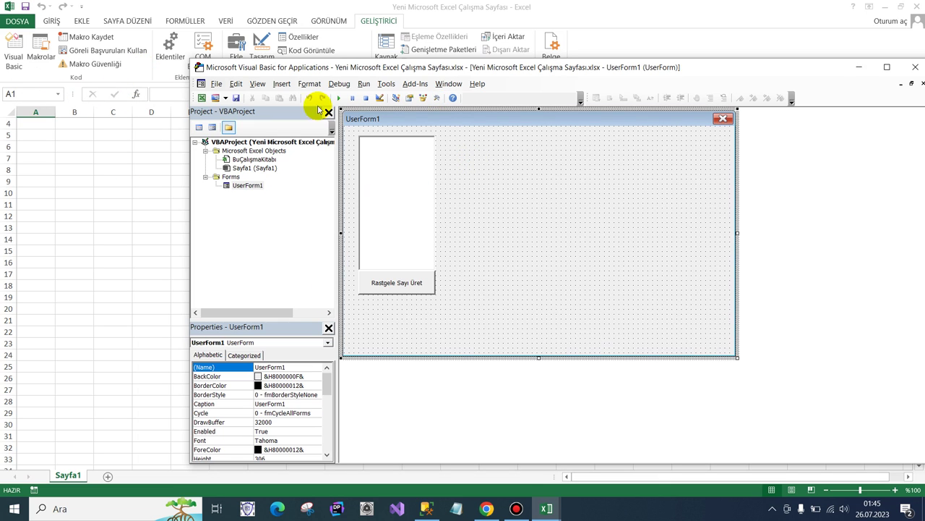
left_click(248, 186)
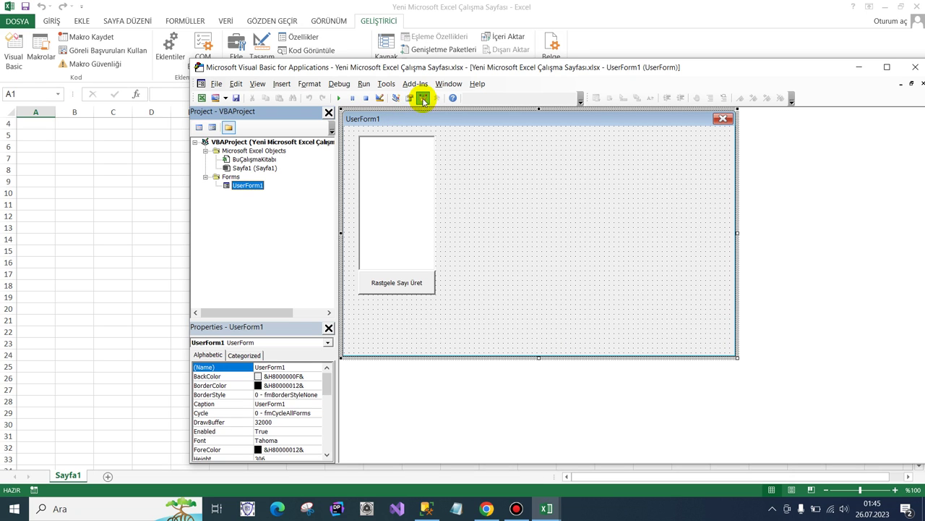
Step: Bring back the controls Toolbox and pick the Label tool
left_click(423, 97)
left_click(390, 211)
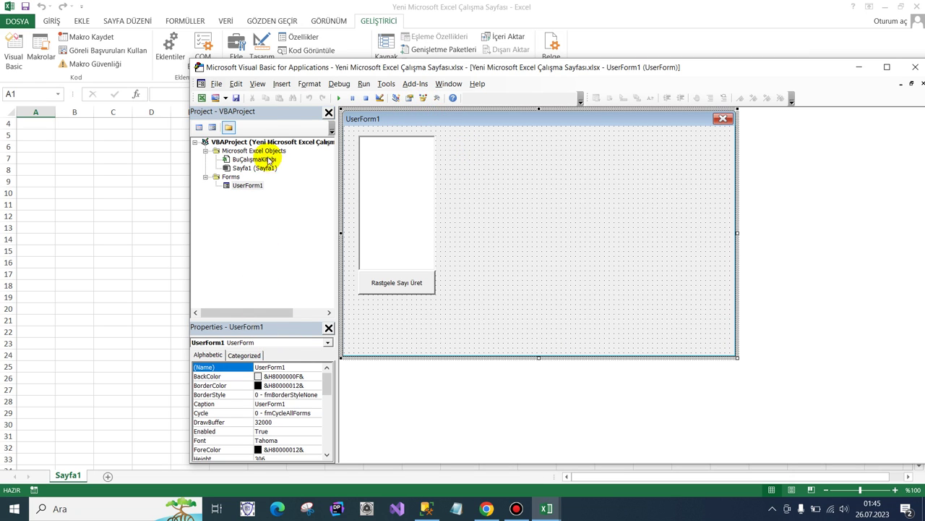
left_click(395, 98)
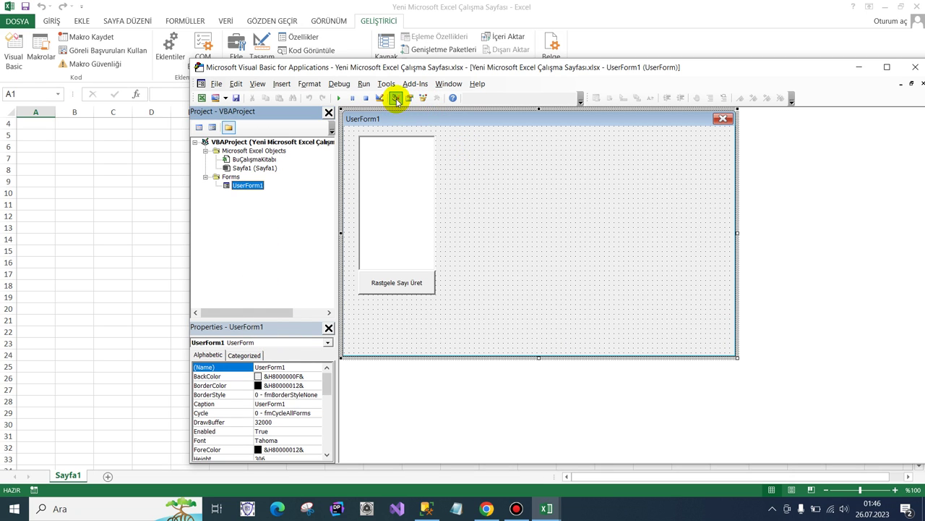
left_click(448, 128)
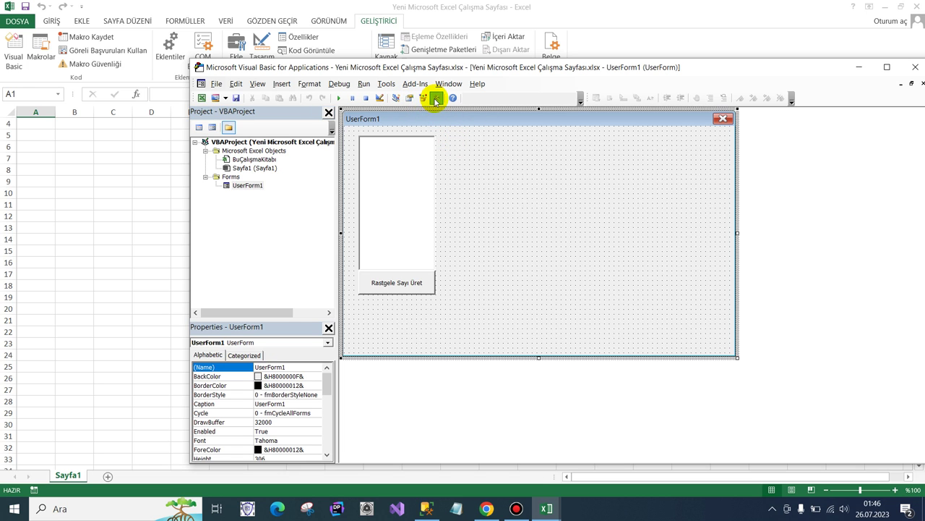
left_click(436, 98)
left_click(41, 109)
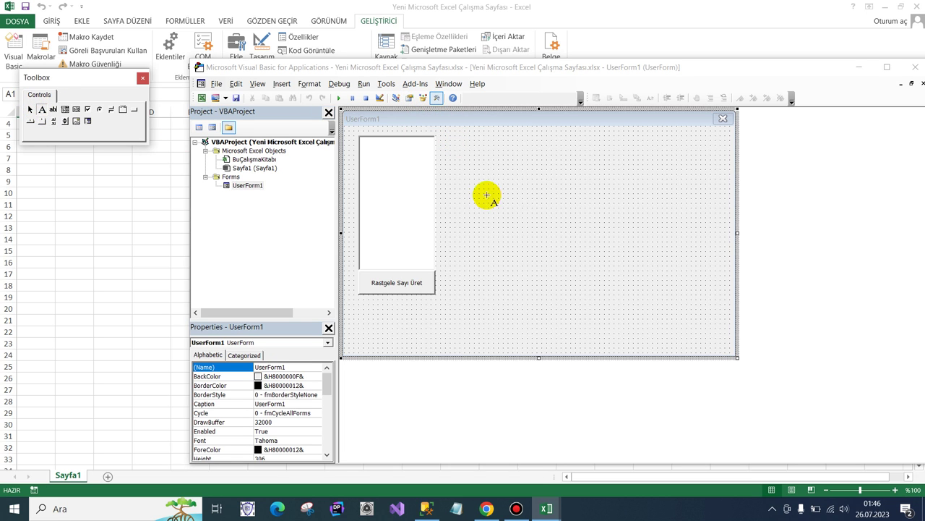
Step: Place a label on UserForm1 and caption it ADI
left_click(451, 142)
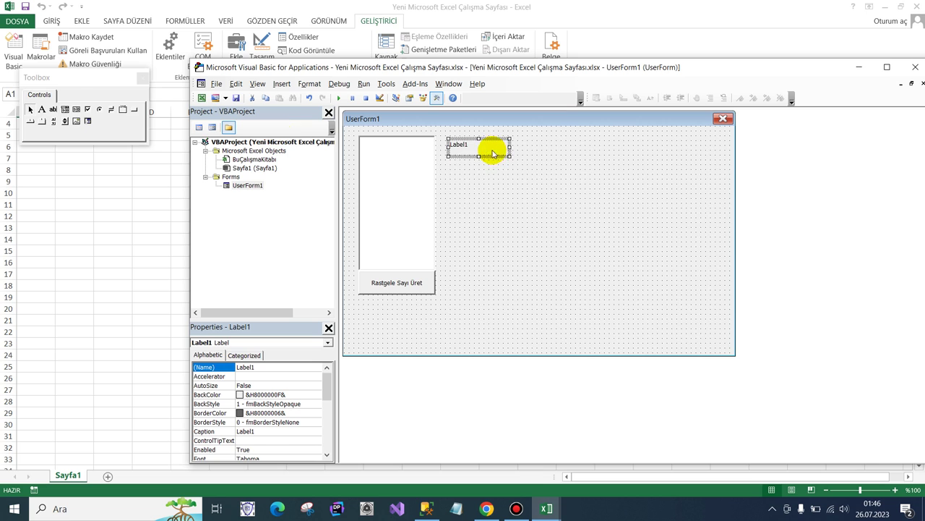
left_click(488, 146)
left_click_drag(488, 146, 416, 145)
type("ADI")
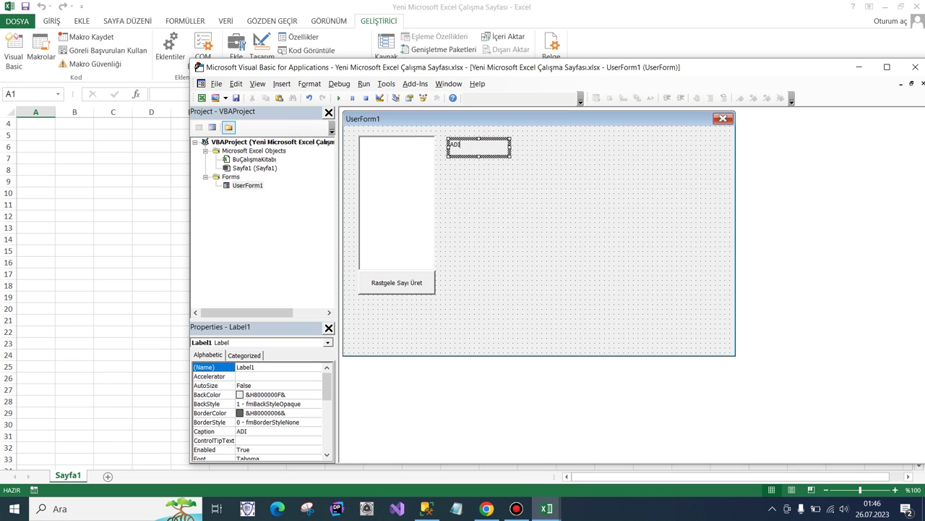
left_click(470, 170)
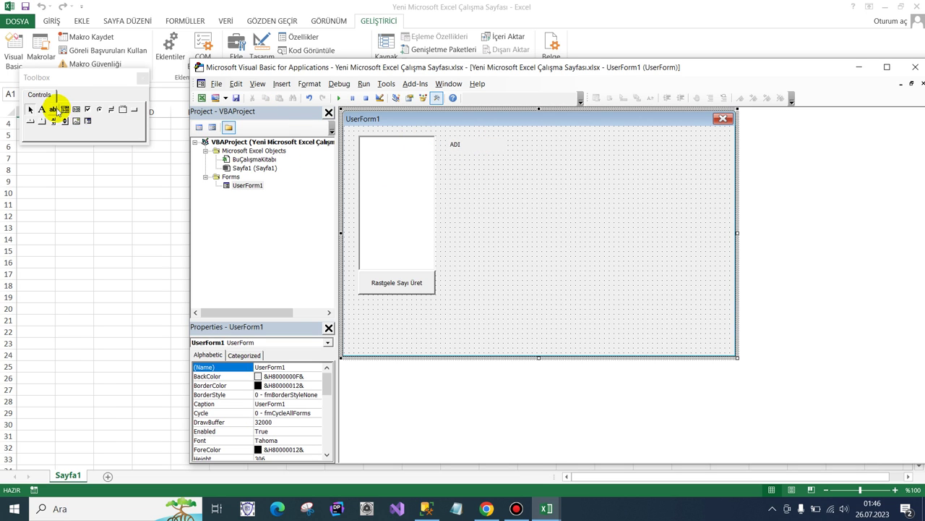
Step: Draw a text box under ADI and place a second label beside it for captioning
left_click(52, 109)
mouse_move(445, 156)
left_mouse_down()
mouse_move(523, 171)
mouse_move(454, 152)
mouse_move(547, 142)
mouse_move(553, 158)
left_mouse_up()
left_click(547, 144)
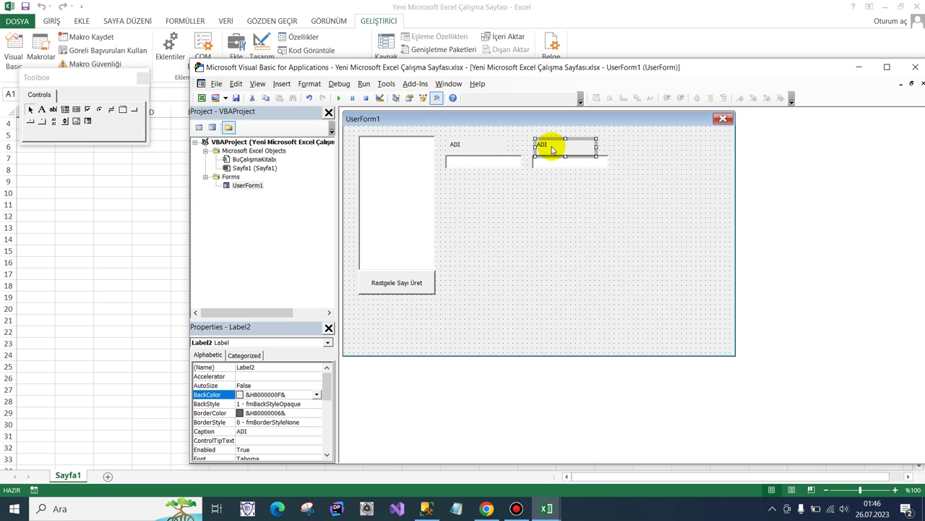
double_click(550, 144)
double_click(248, 185)
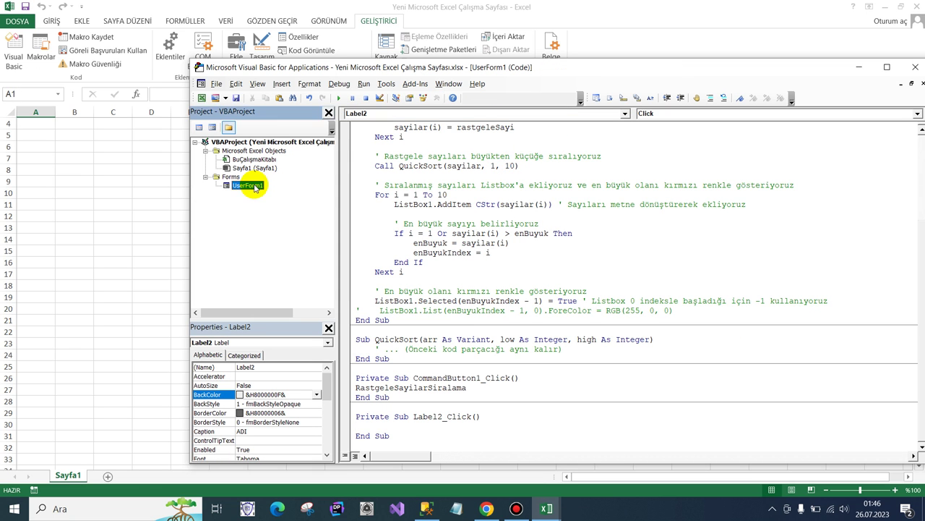
left_click(547, 145)
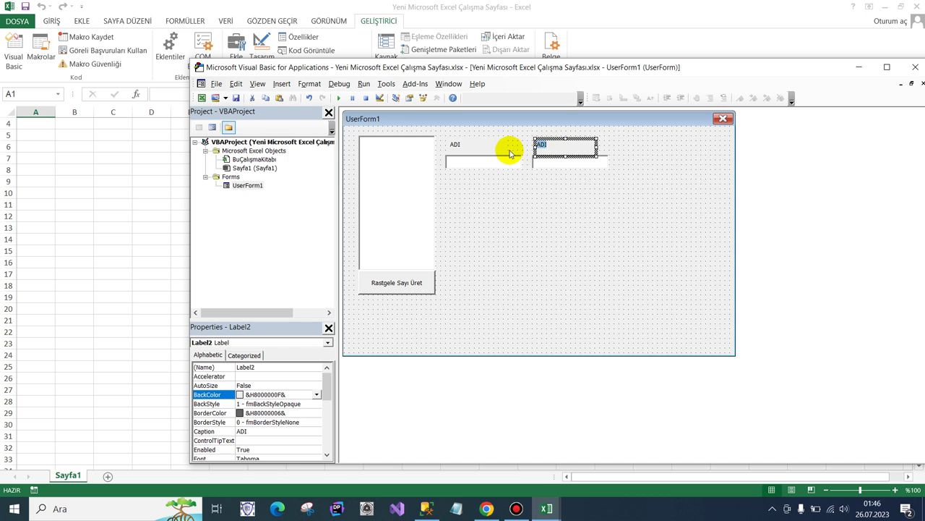
Step: Finish the SOYADI caption and name the two text boxes TXTAD and TXTSOYAD
type("SOY")
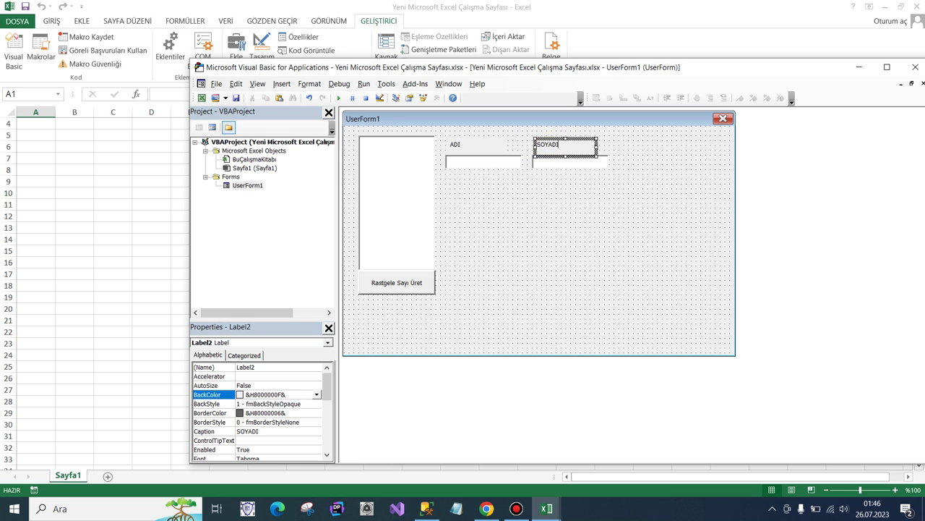
left_click(458, 234)
left_click(469, 164)
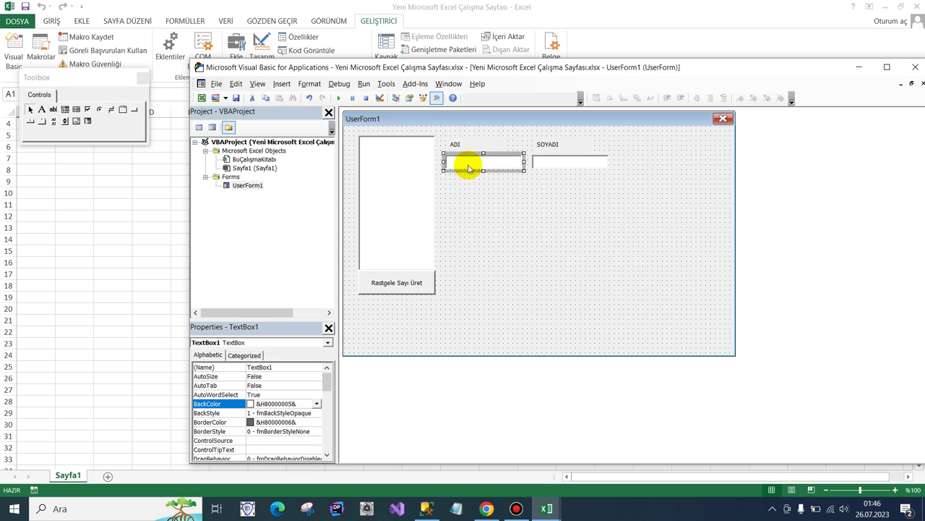
left_click(241, 367)
type("TXTAD")
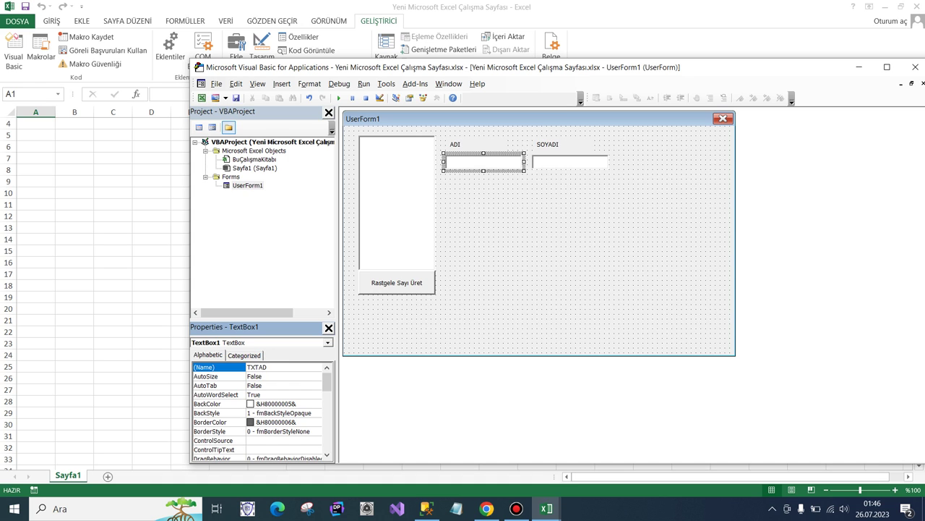
key("Return")
left_click(546, 163)
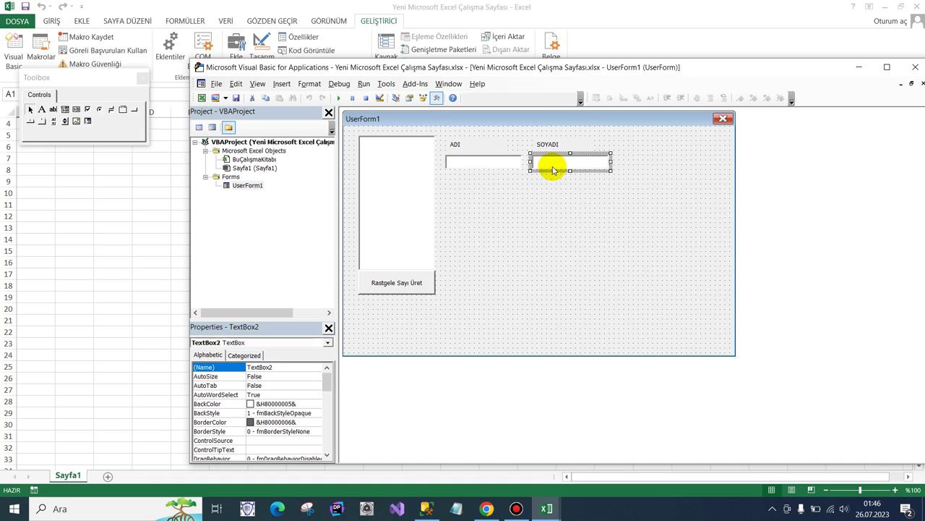
left_click(237, 369)
type("TXTSOYAD")
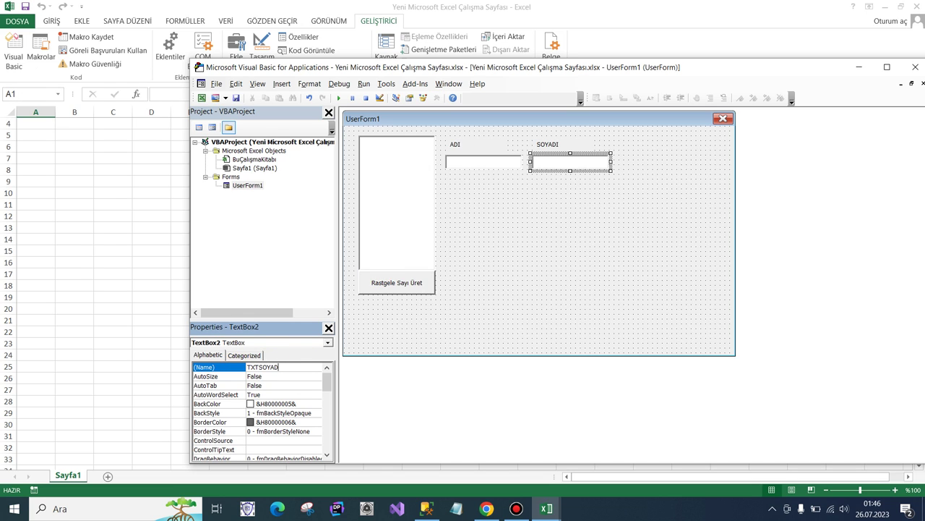
left_click(496, 241)
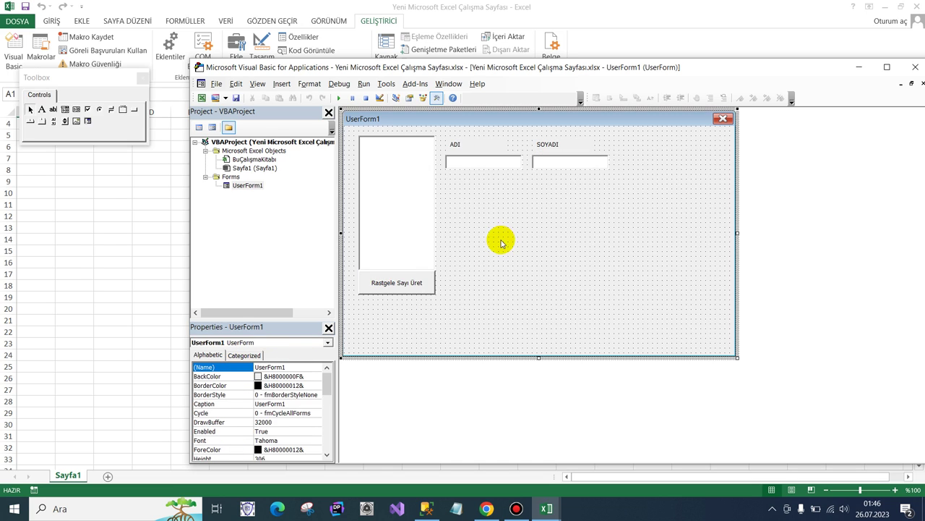
Step: Add a button below the SOYADI box captioned KAYDET
left_click(111, 109)
mouse_move(532, 179)
left_mouse_down()
mouse_move(594, 211)
mouse_move(608, 203)
left_mouse_up()
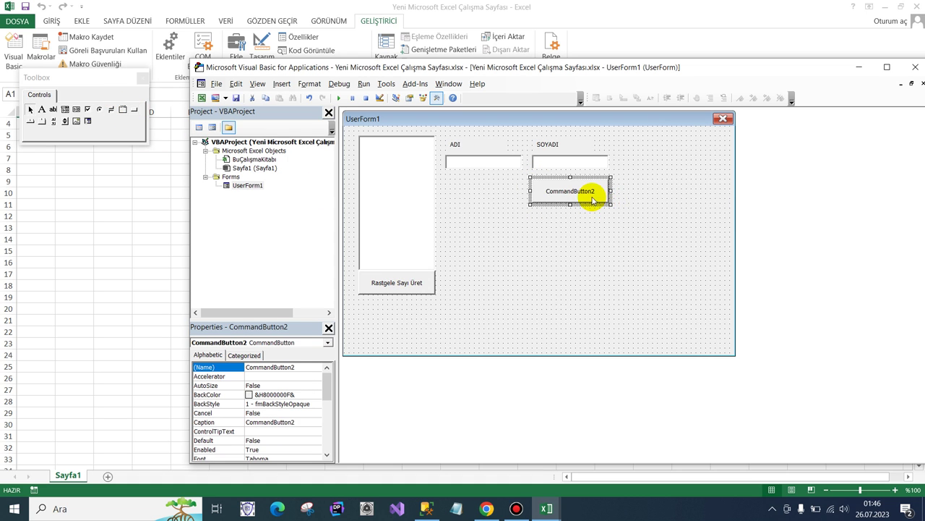
left_click(589, 194)
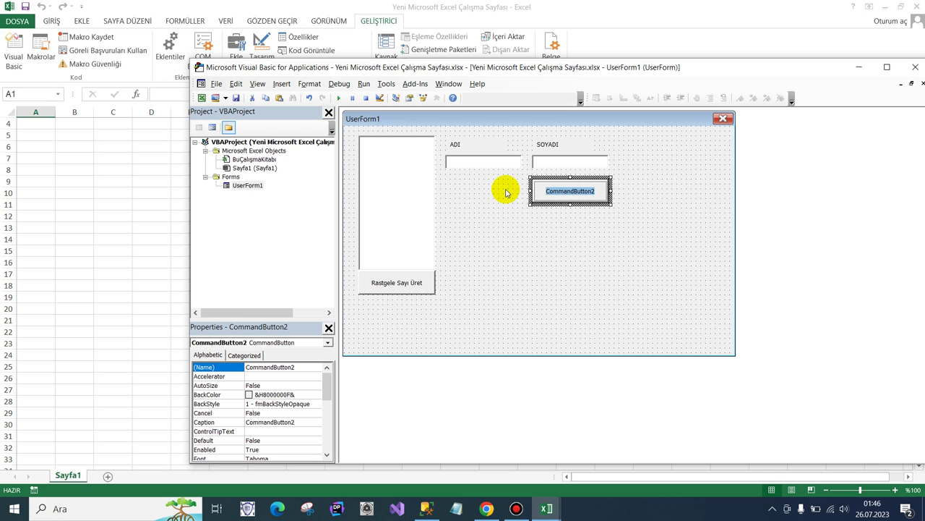
type("KAYDET")
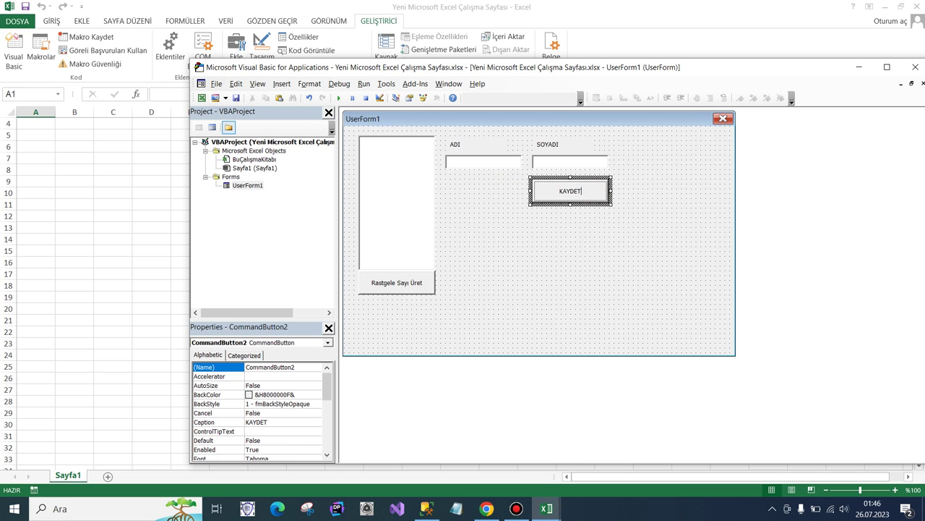
left_click(514, 287)
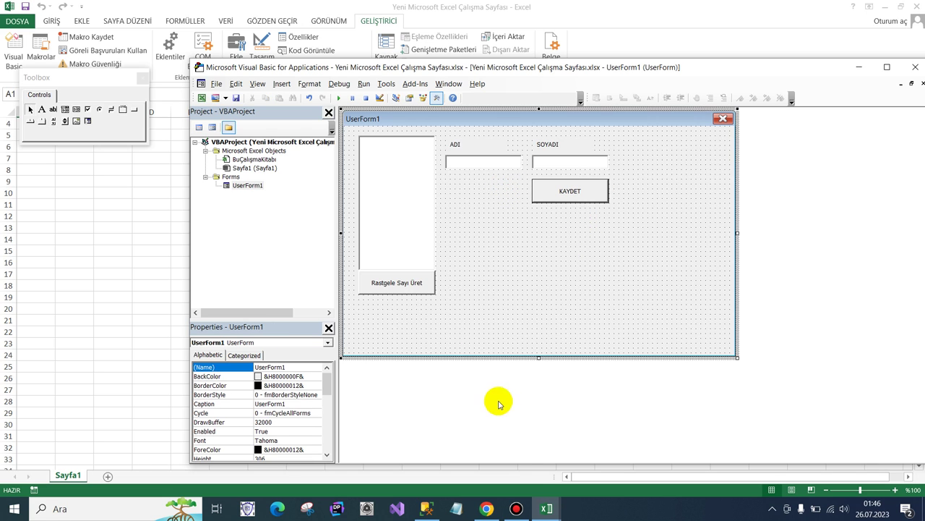
Step: In ChatGPT, type a Turkish request: Kaydet saves TXTAD to A1 and TXTSOYAD to B1
left_click(486, 509)
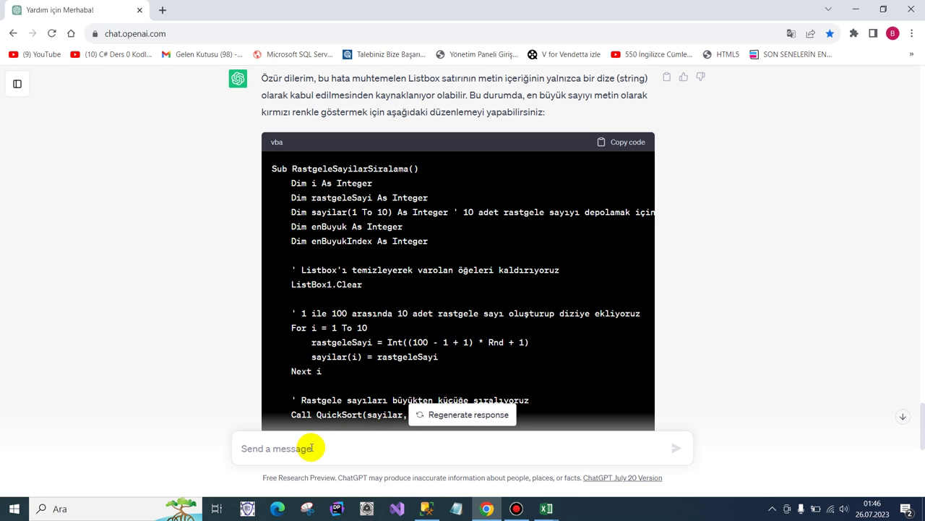
type("f")
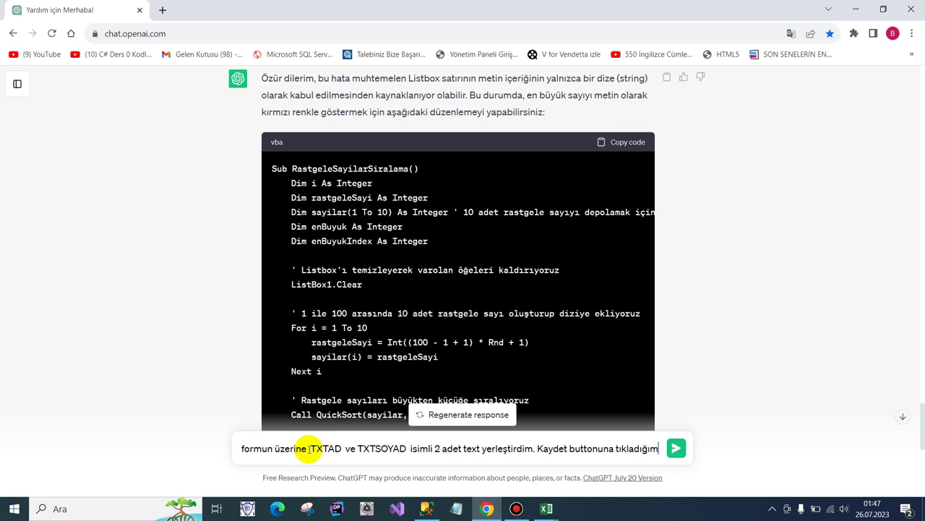
type("zaman Sayfa1 isimli sayfanın")
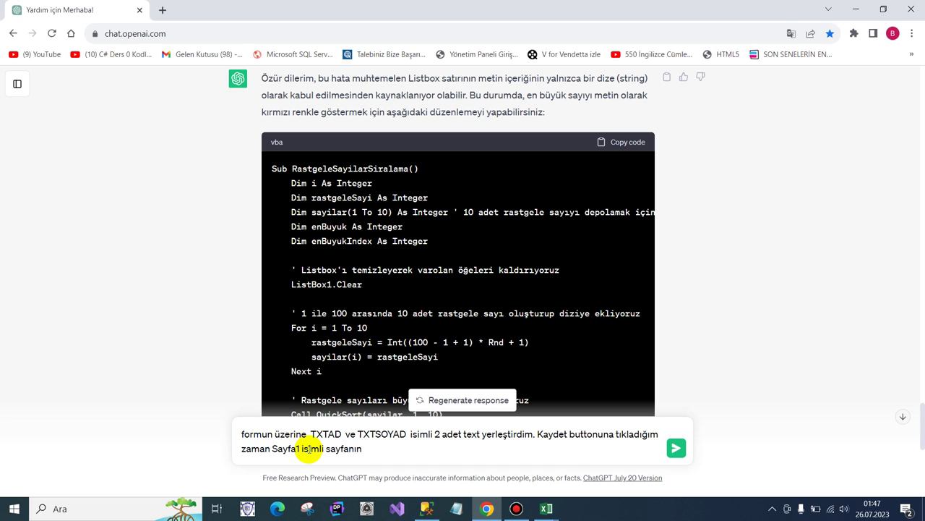
type("ya")
type("tx")
type("TTA")
key("BackSpace")
type("XTAD  a1  ")
type("HÜ")
type("CRESİNE  ")
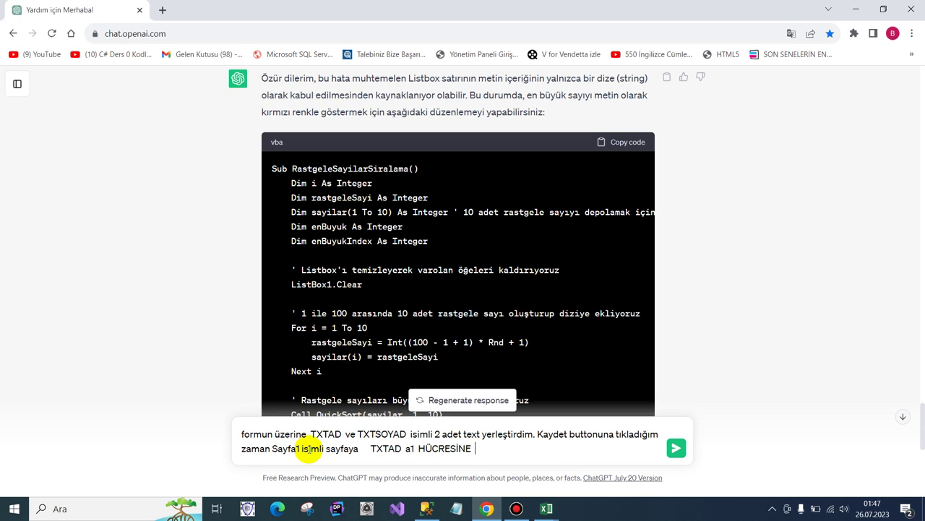
type("TXT")
type("SOYAD ")
type(" B1 HÜ")
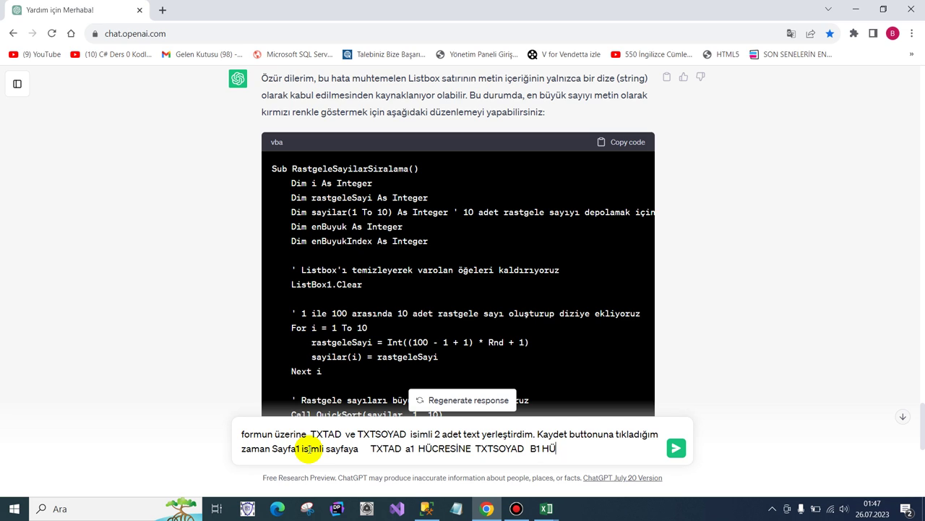
type("CRESİNE K")
type("AYDETSİN. E")
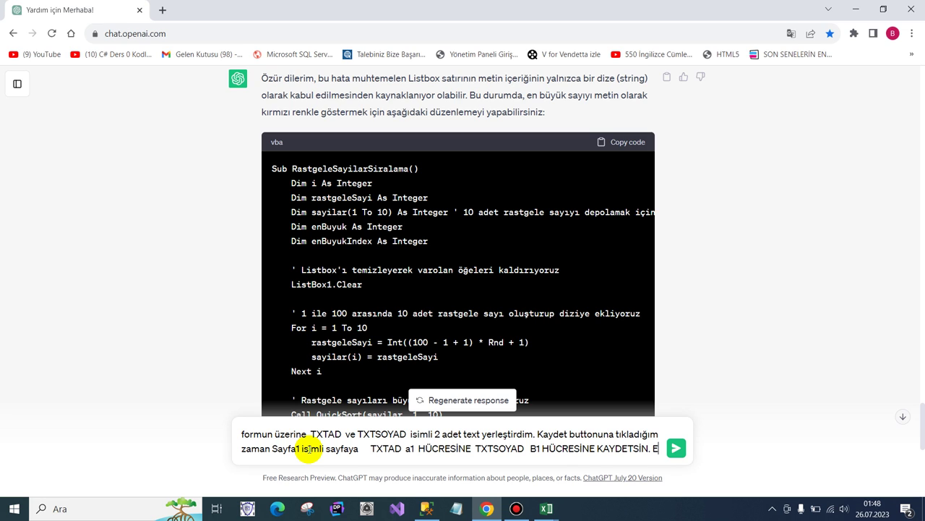
type("ğer")
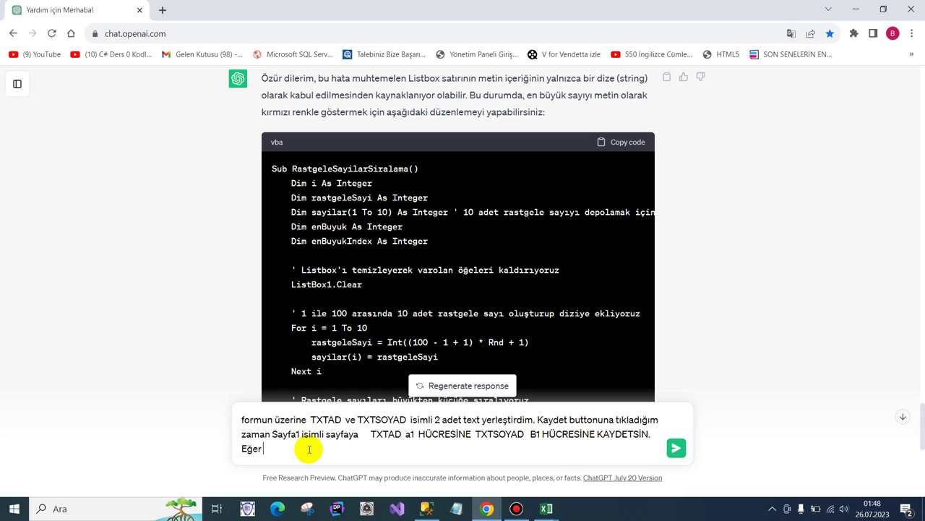
type(" a1 ve ")
type("b1 ")
type("hücreleri")
type("nde veri")
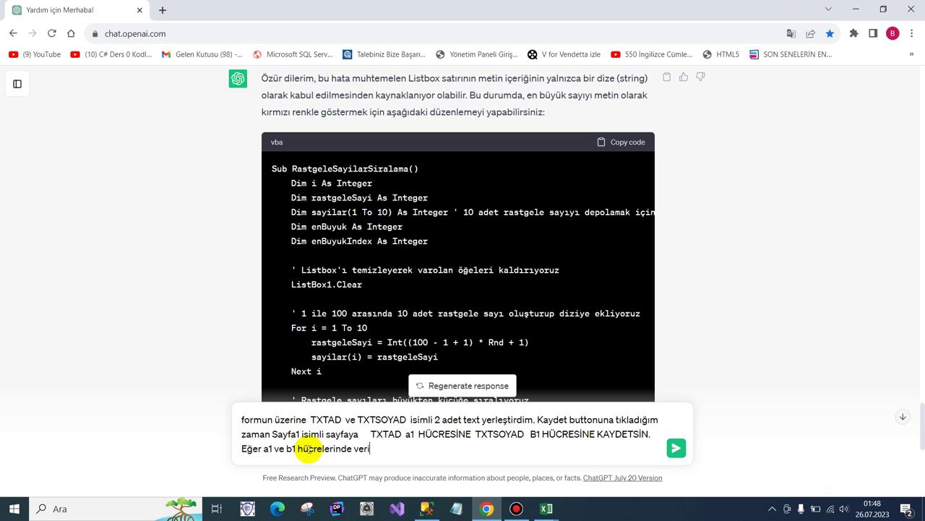
type(" var ise")
type(" o verileri e")
type("n")
Step: Finish the prompt so data fills the next empty row without overwriting, send it, and review the code
key("BackSpace")
key("BackSpace")
type("b sü")
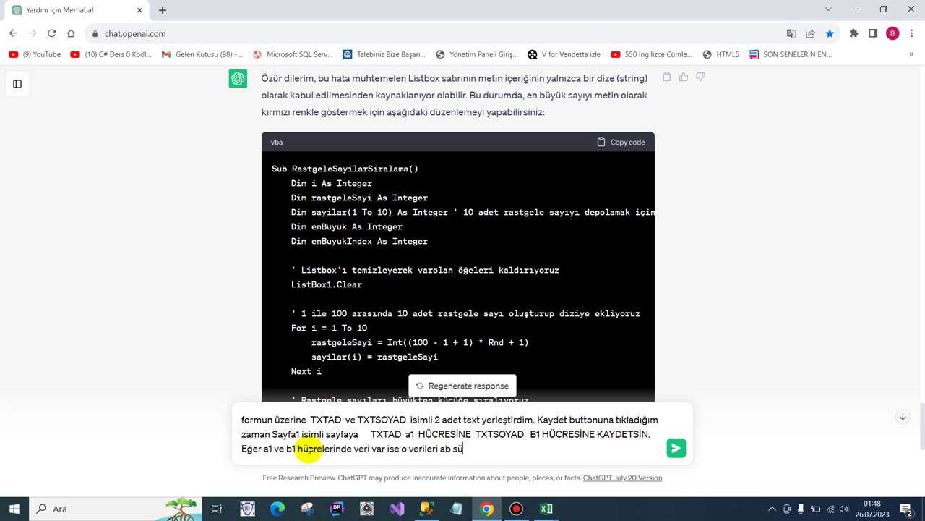
type("tunundaki boş a")
type("lana ta")
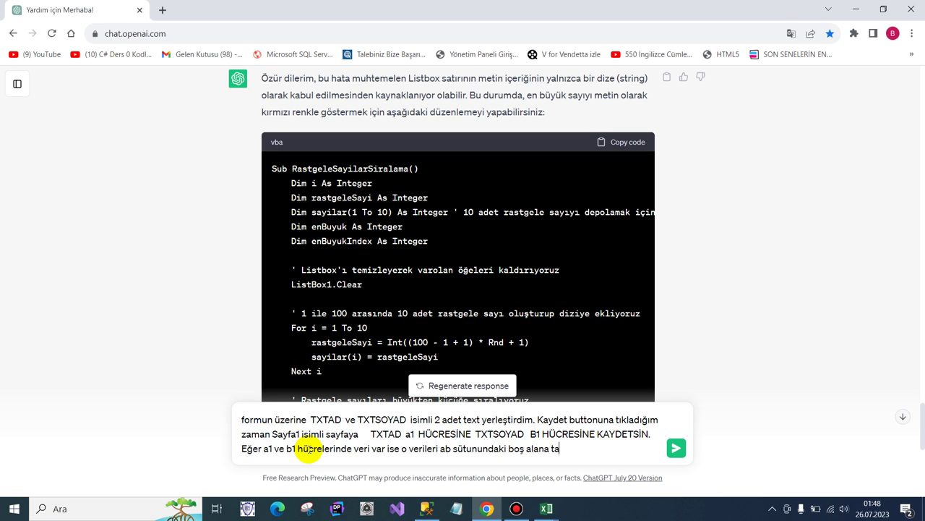
type("şısın.")
type(" veriler")
type(" üst üste")
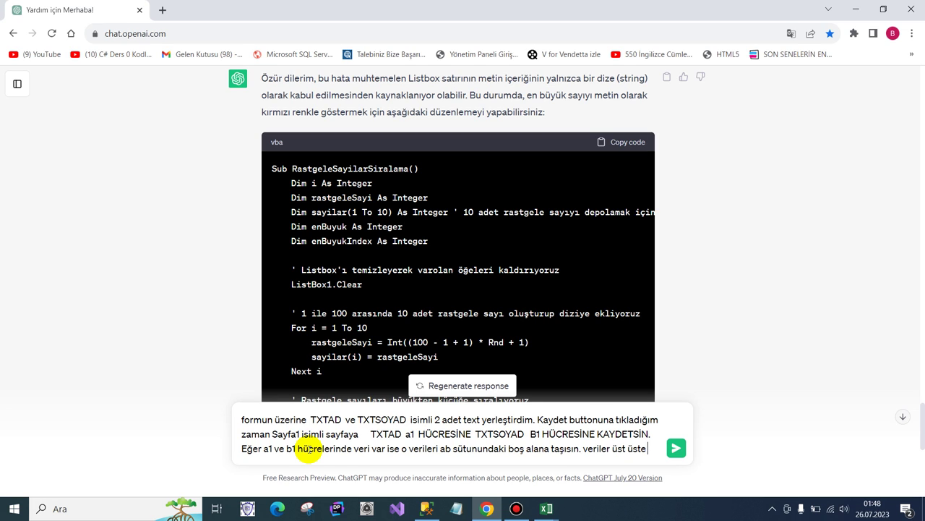
type(" yazılmasın")
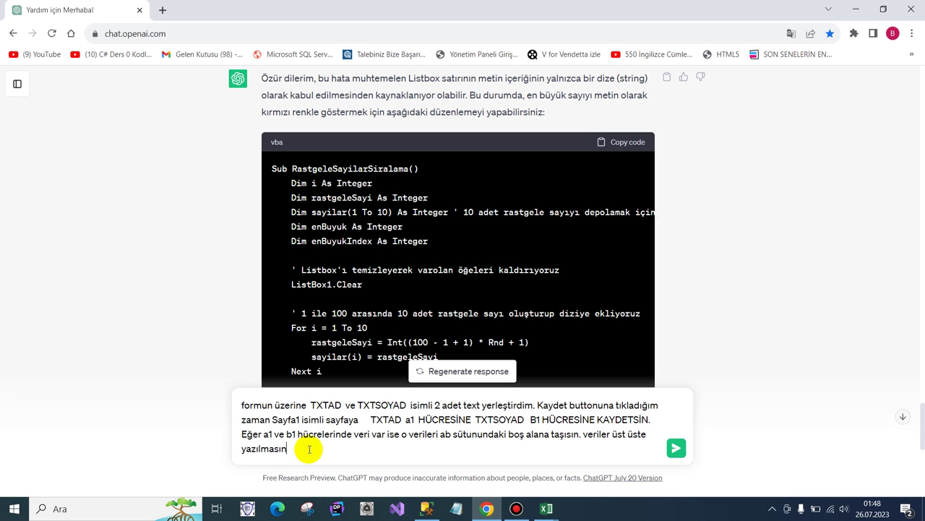
key("Return")
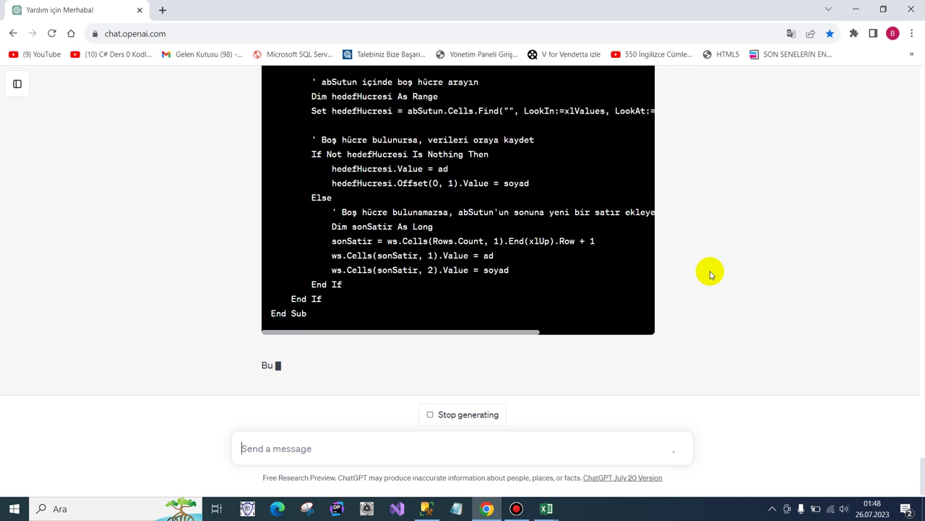
scroll(629, 246, "up", 5)
scroll(626, 229, "up", 5)
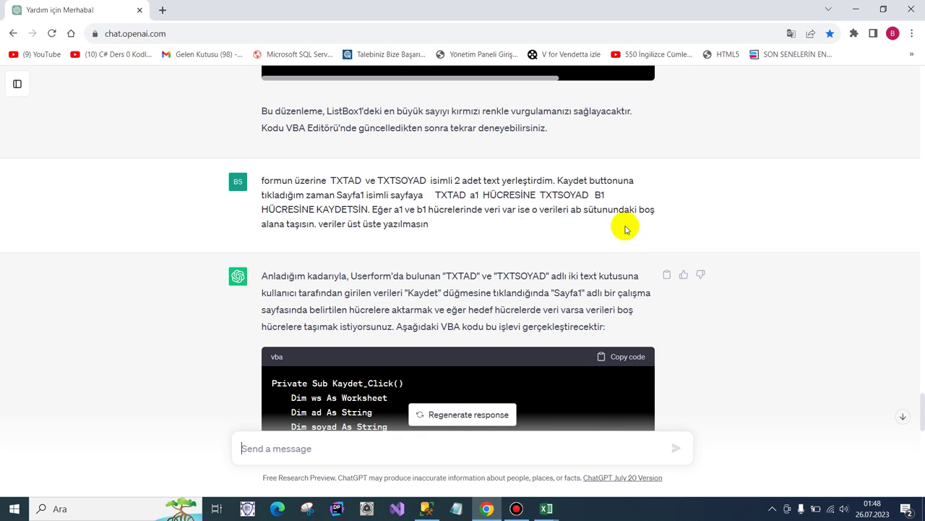
scroll(626, 229, "down", 2)
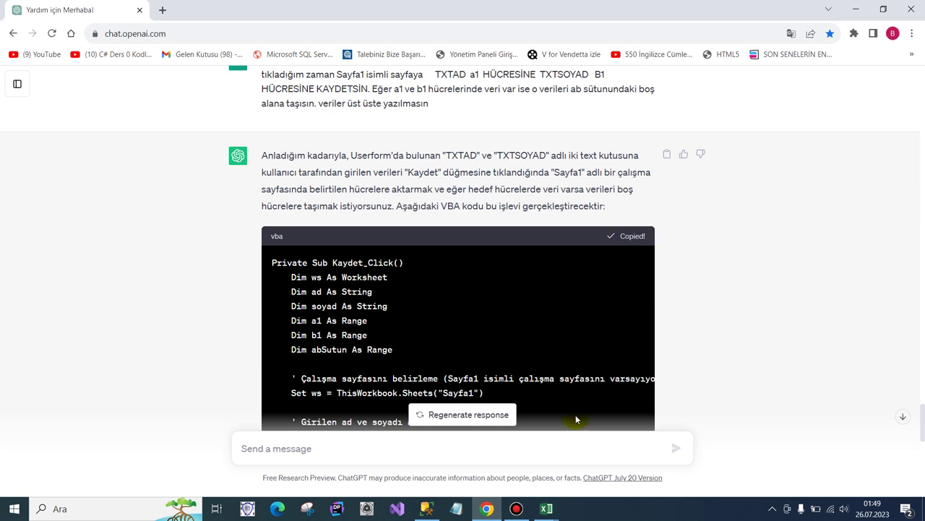
Step: Paste the copied save code into the KAYDET button's click handler
mouse_move(546, 509)
left_click(586, 452)
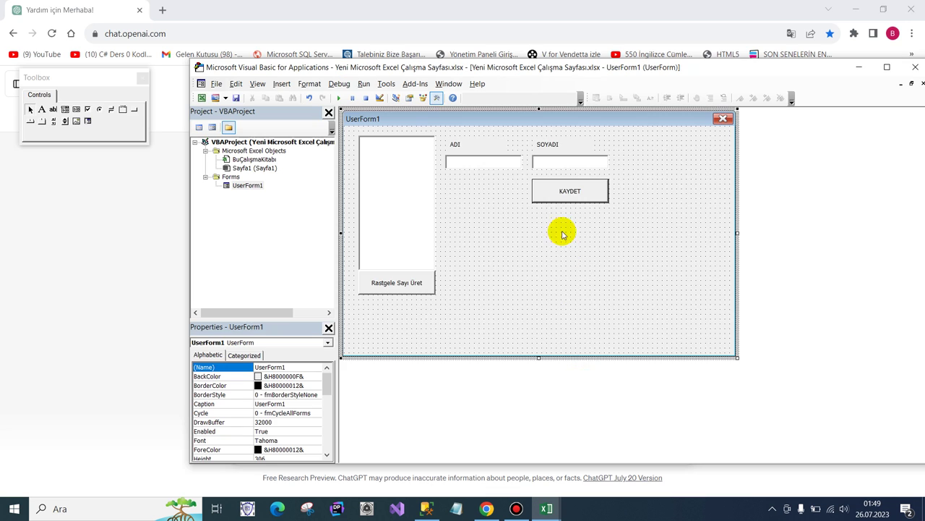
double_click(566, 197)
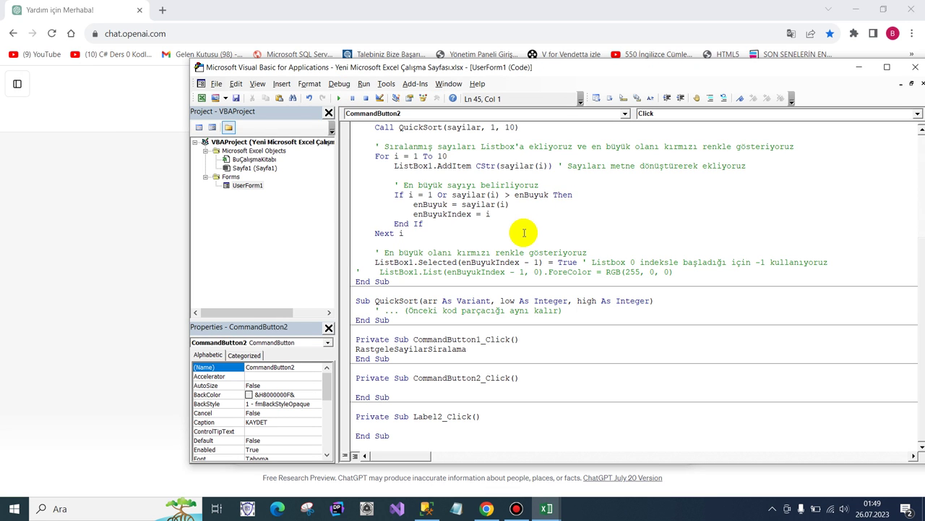
key("ctrl+v")
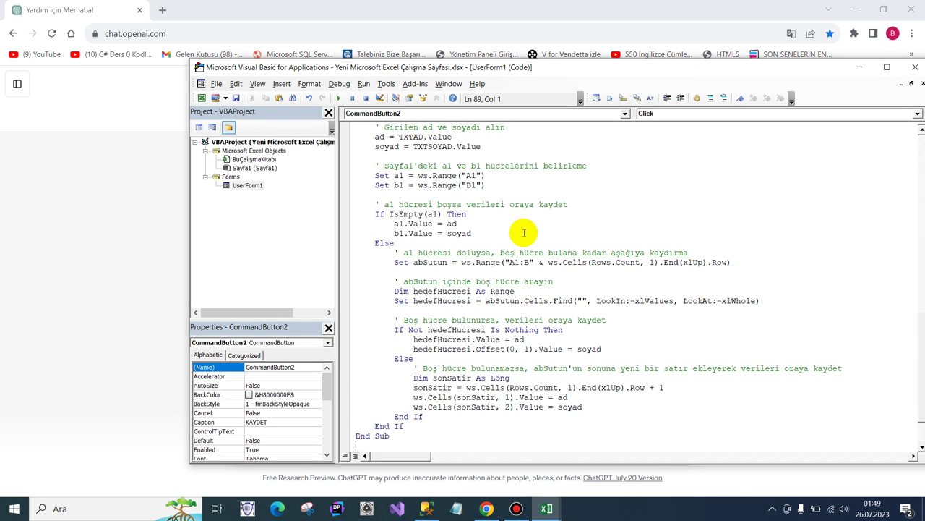
Step: Delete the duplicate End Sub and Kaydet_Click header lines, then run UserForm1
scroll(524, 233, "down", 2)
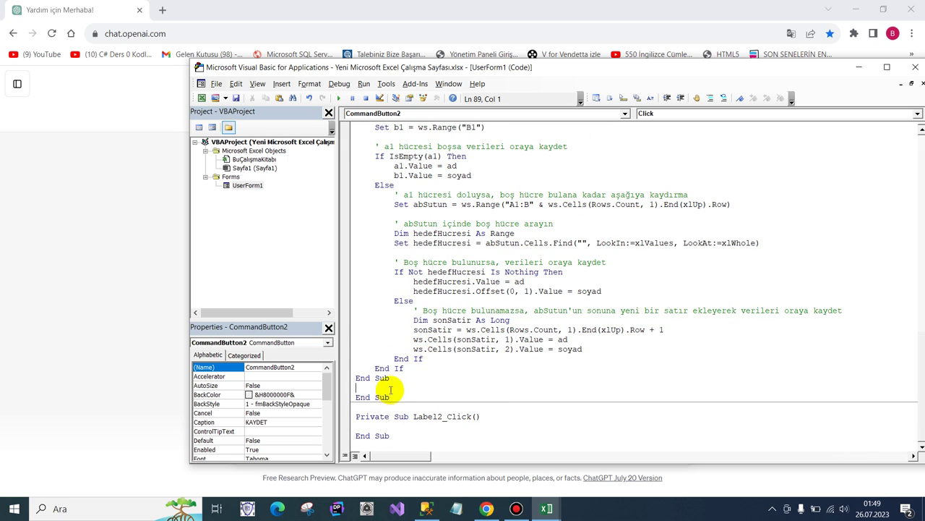
left_click_drag(334, 380, 341, 382)
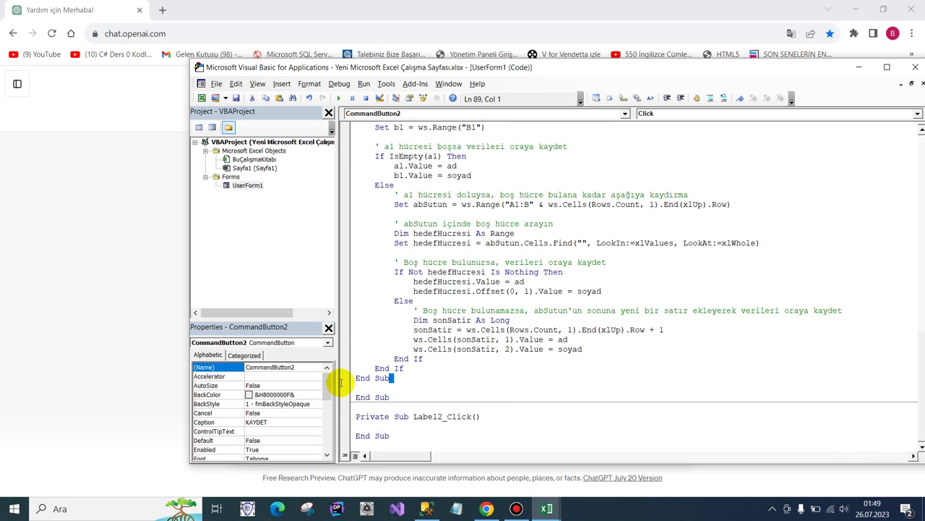
key("Delete")
scroll(401, 245, "up", 9)
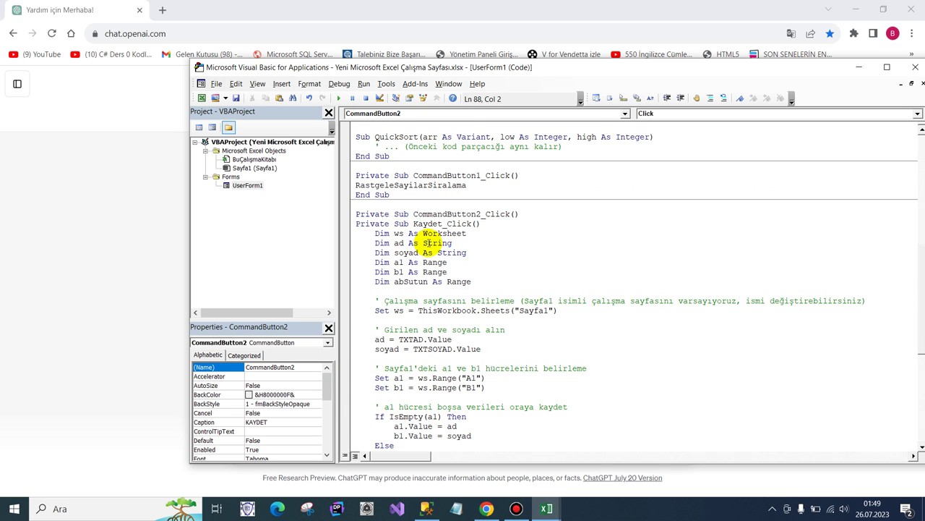
left_click_drag(485, 224, 339, 224)
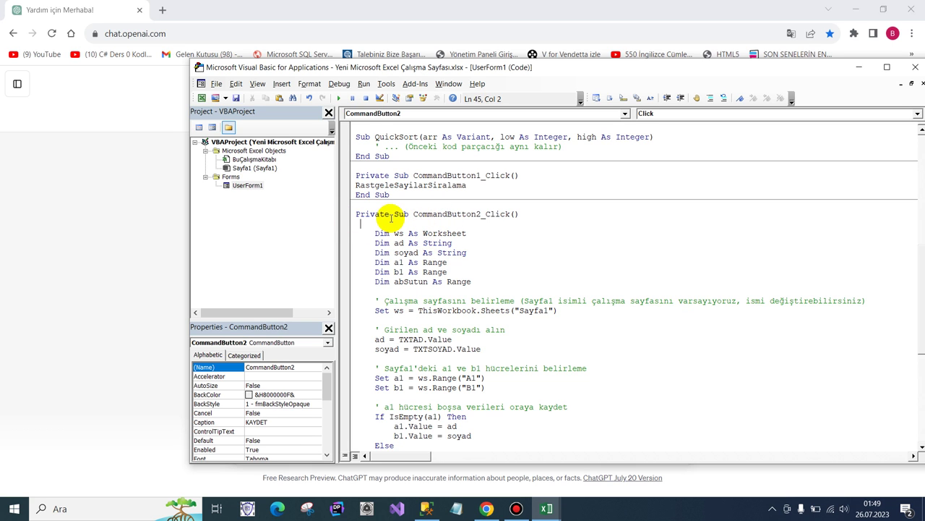
left_click(339, 98)
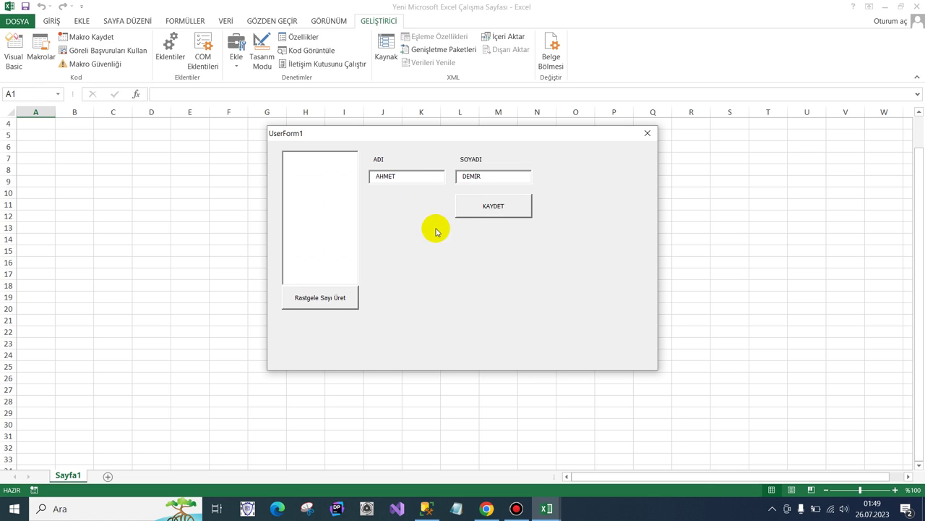
Step: Save the first name pair to Sayfa1, close the form and rerun it from the VBA editor
left_click(467, 210)
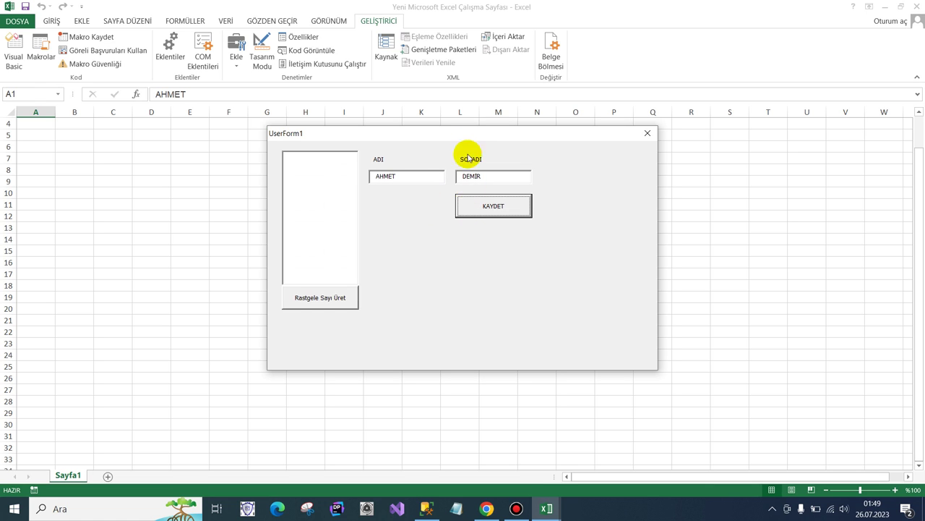
mouse_move(463, 134)
left_mouse_down()
mouse_move(711, 202)
mouse_move(439, 181)
left_mouse_up()
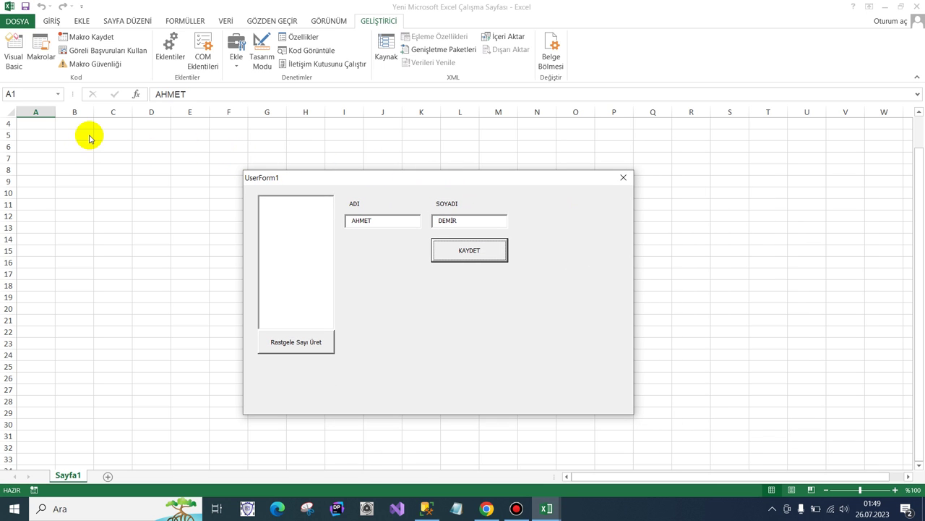
left_click(624, 178)
left_click(99, 187)
scroll(99, 186, "up", 1)
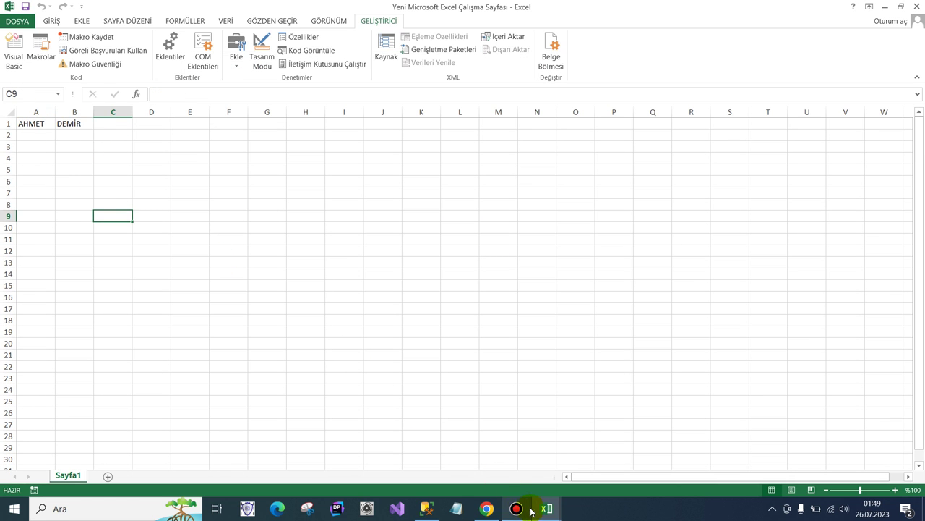
mouse_move(546, 509)
left_click(576, 462)
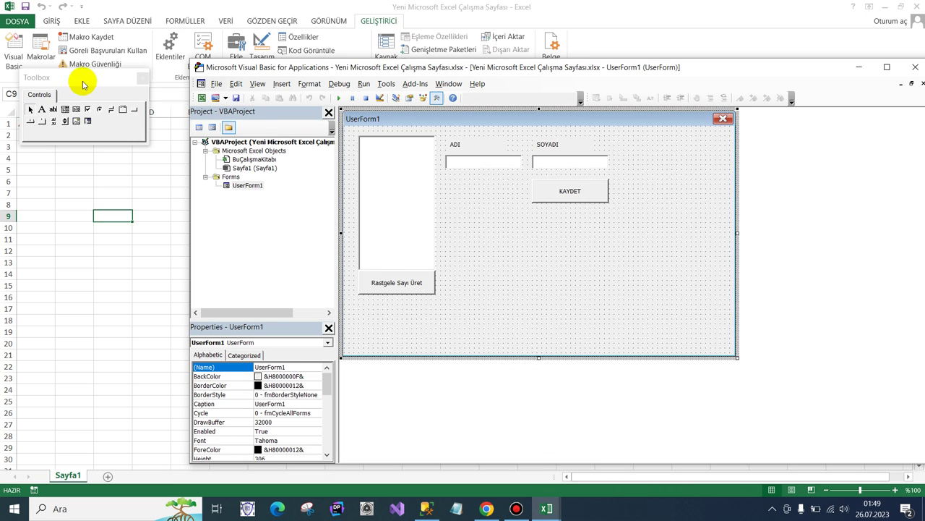
left_click(142, 77)
left_click(476, 162)
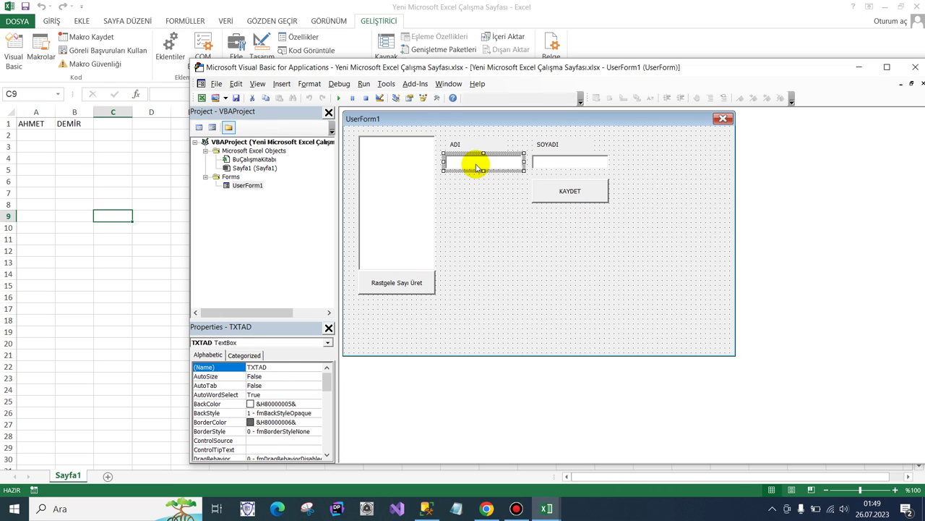
left_click(337, 97)
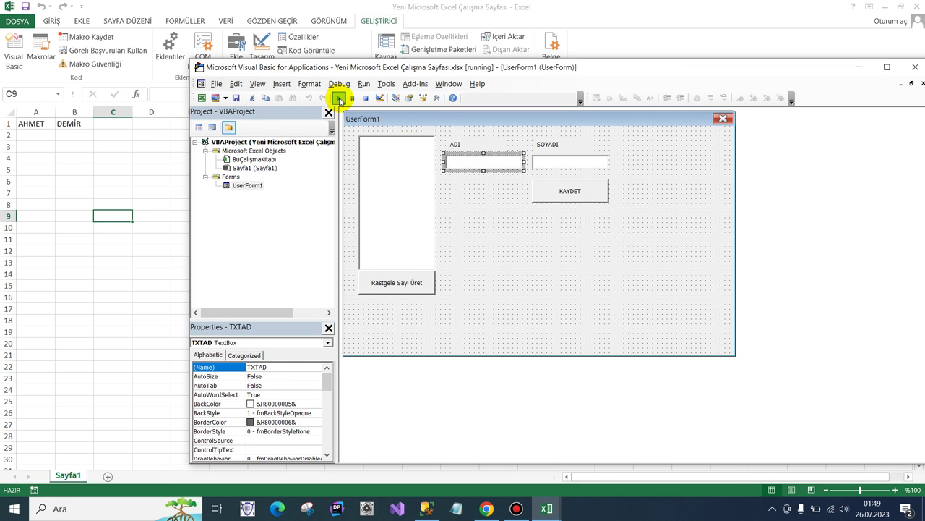
Step: Enter and save two more name and surname pairs into rows 2 and 3
type("MEHMET")
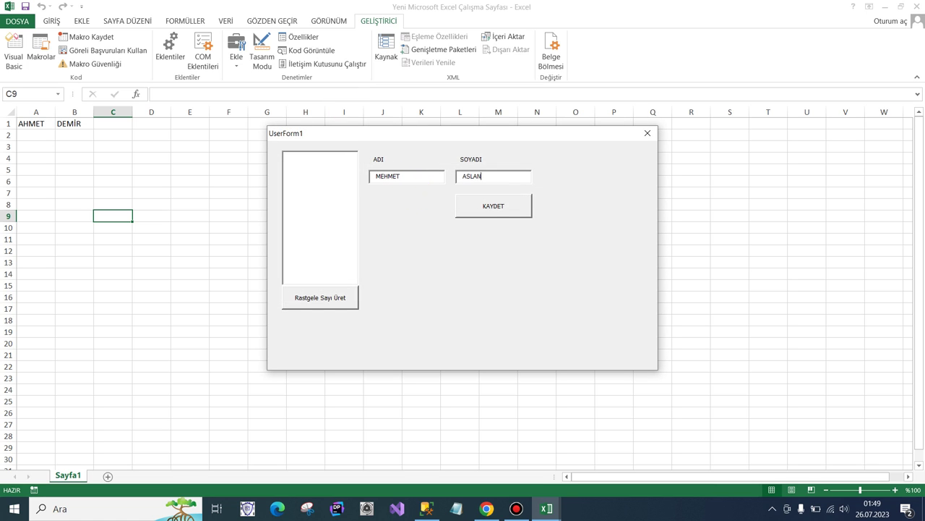
left_click(472, 211)
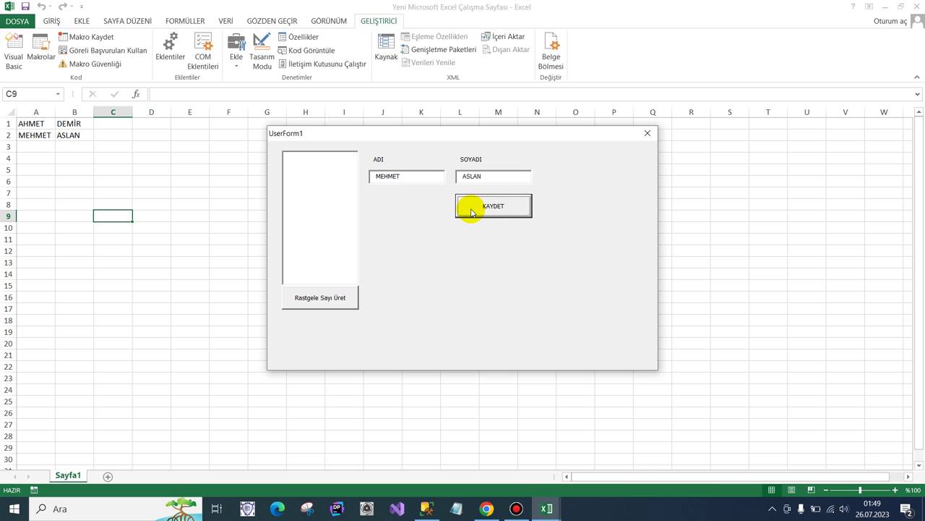
left_click(418, 177)
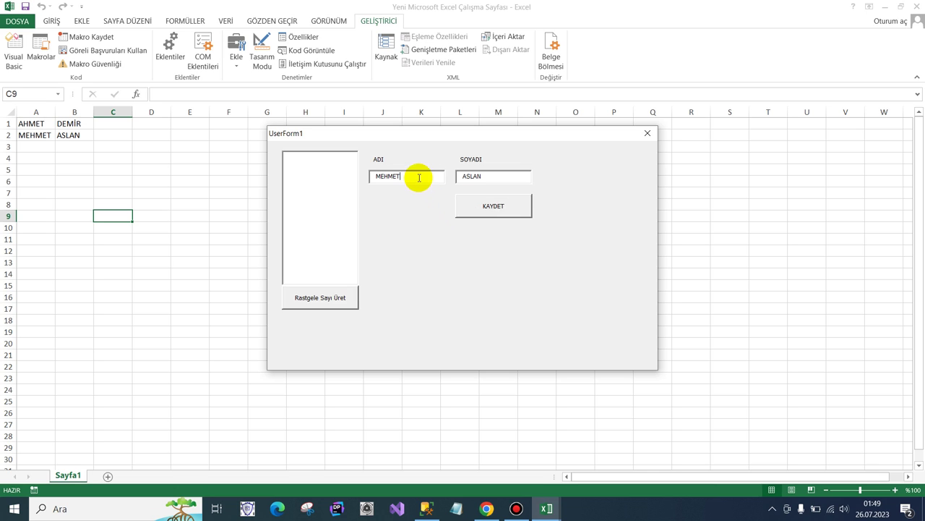
left_click_drag(418, 177, 319, 174)
type("KEMAL")
key("Tab")
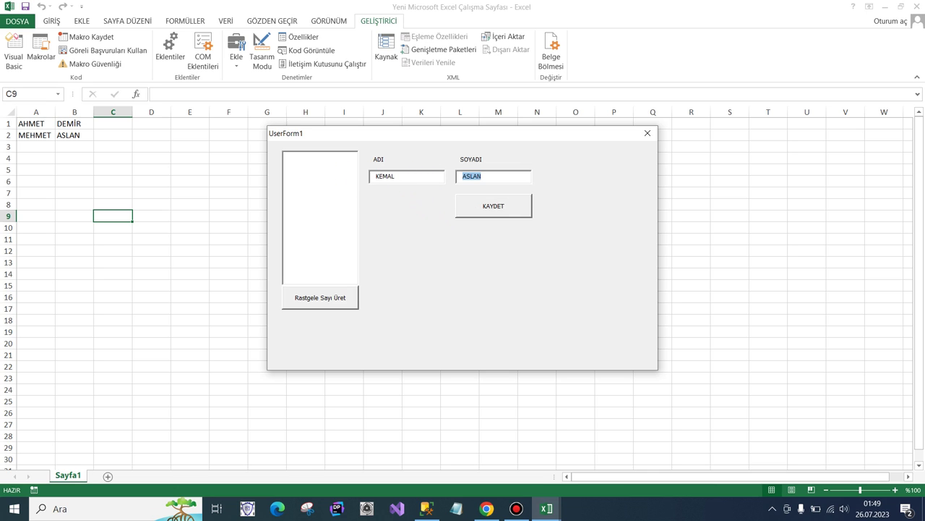
type("ÇELİK")
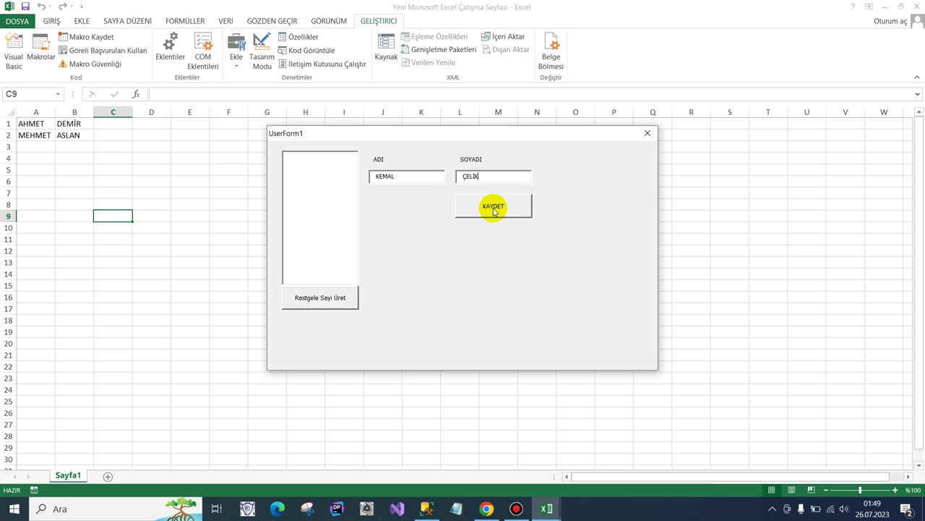
left_click(493, 210)
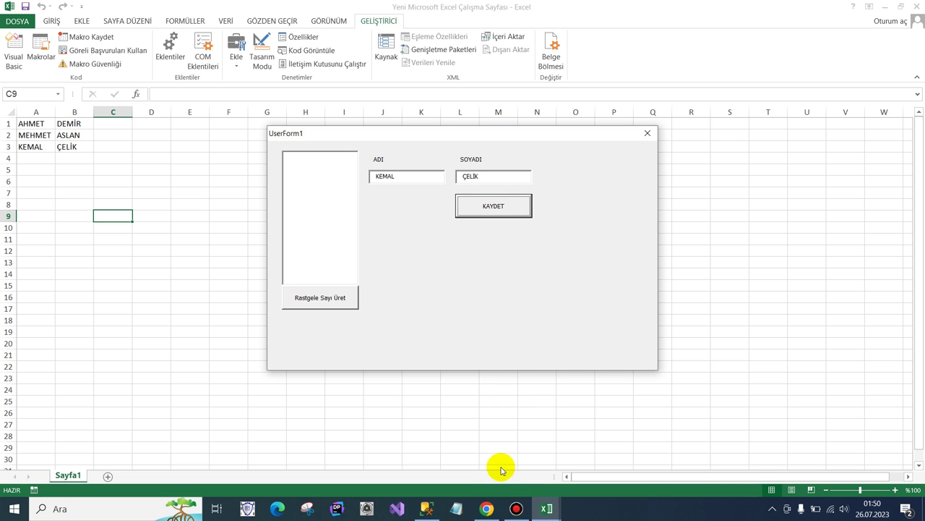
left_click(487, 509)
Step: In SSMS, run SELECT * FROM Operasyons on SeriTeknikDB and select the Id 5 row
left_click(516, 509)
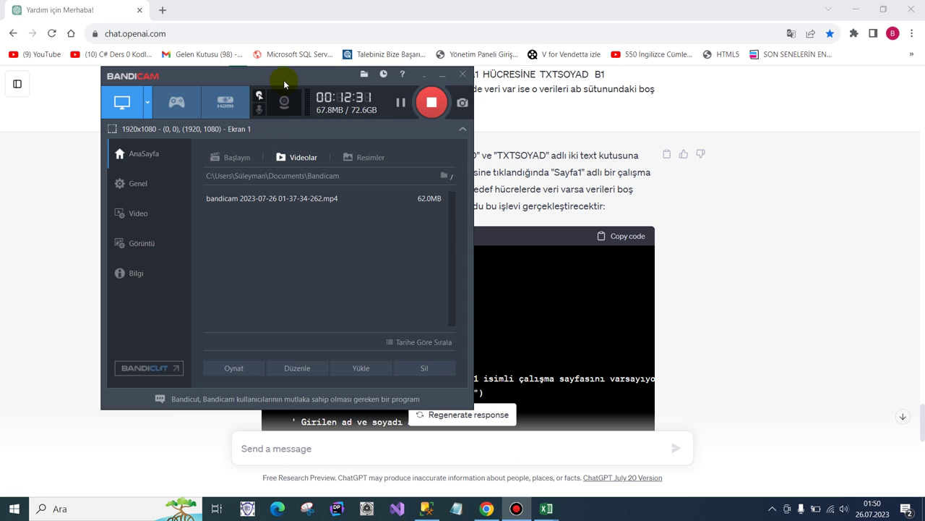
left_click(441, 75)
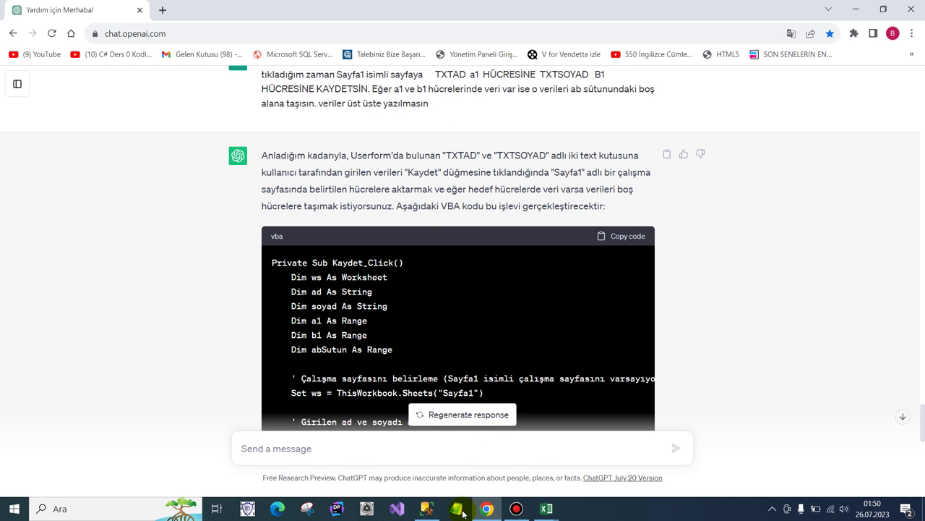
left_click(428, 509)
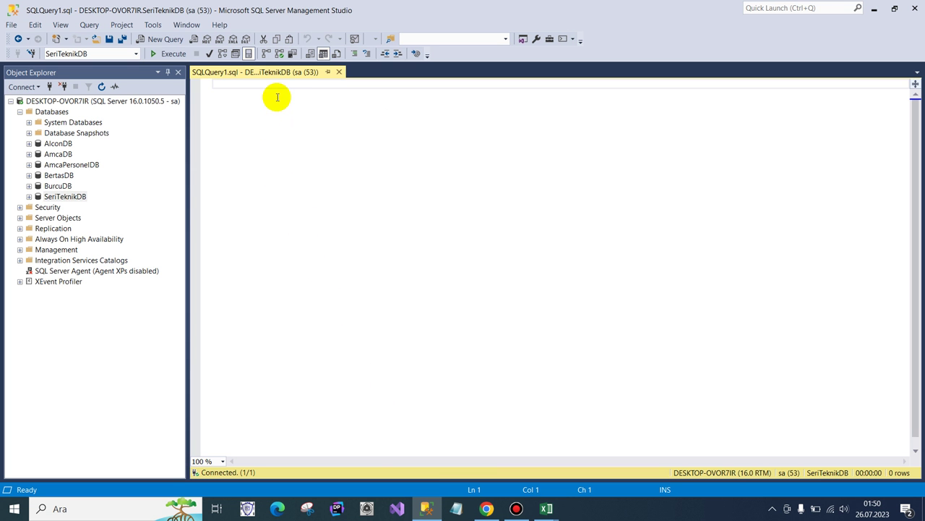
type("SELEC")
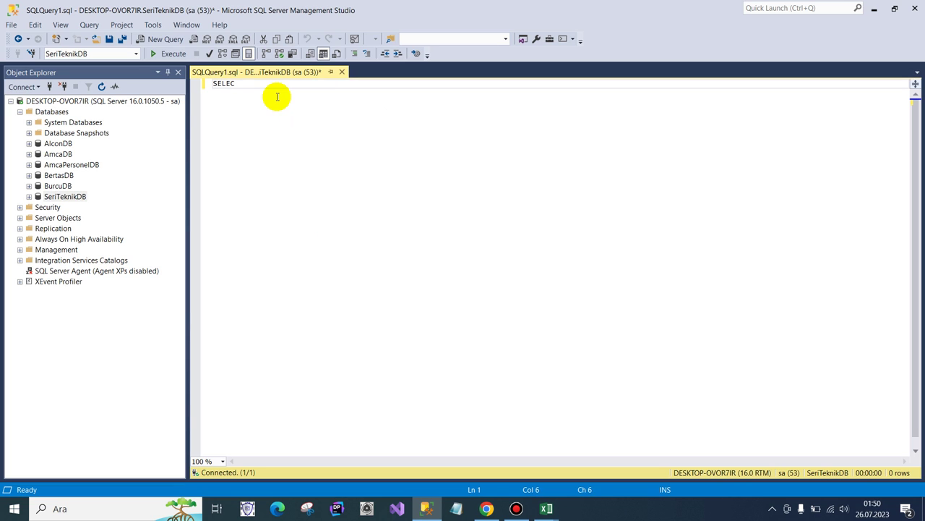
type(" FROM ")
type("opera")
left_click(169, 54)
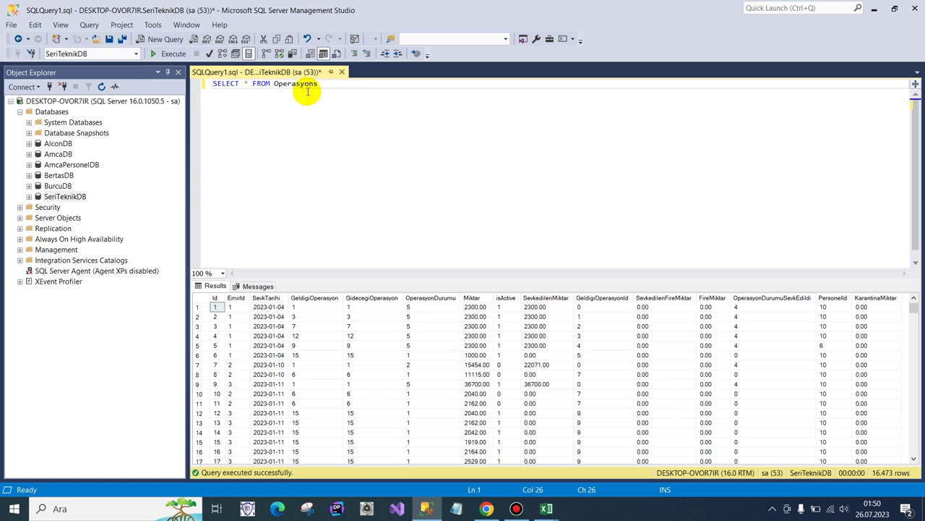
left_click(87, 53)
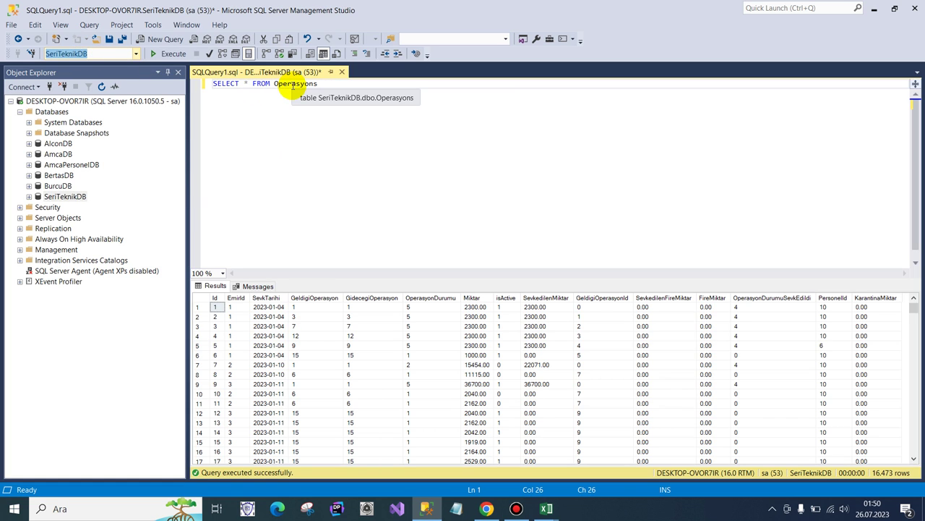
left_click(216, 346)
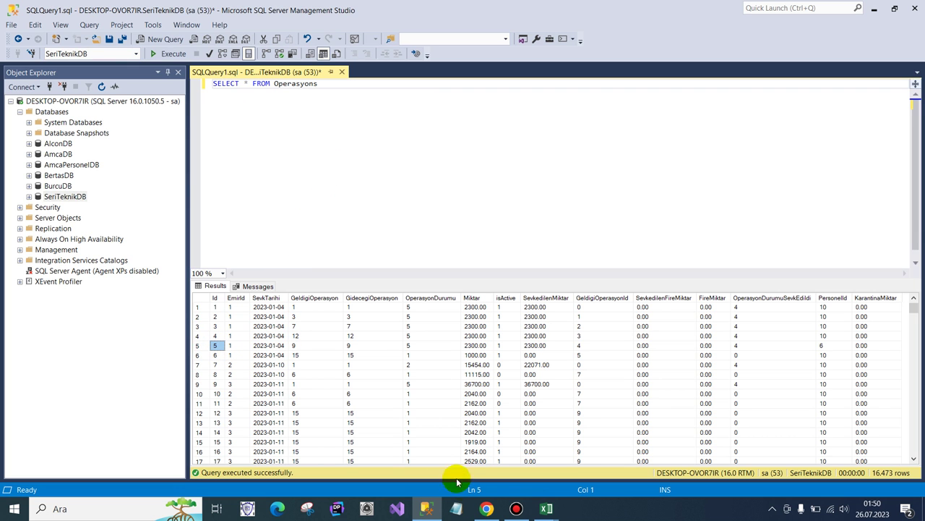
left_click(488, 510)
Step: Position the browser over the results and send ChatGPT the greeting 'selam'
left_click_drag(367, 7, 547, 68)
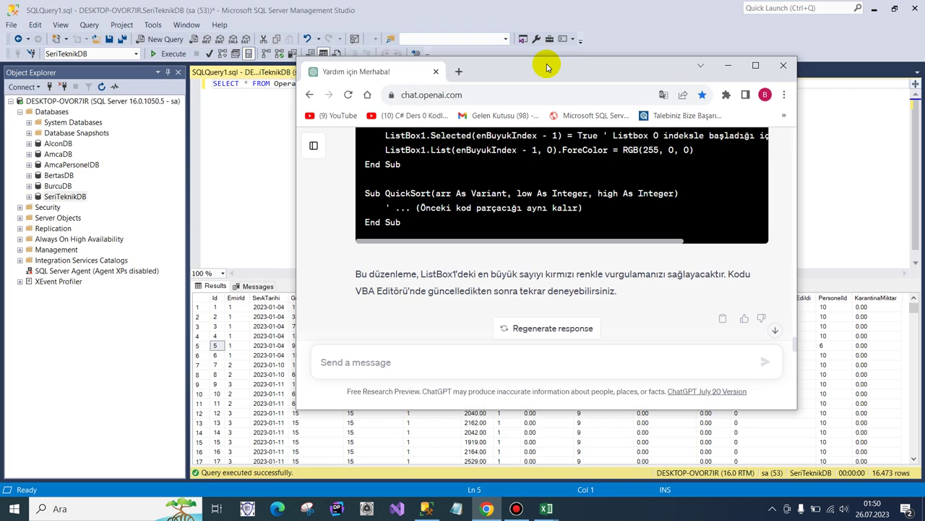
left_click(357, 361)
type("s")
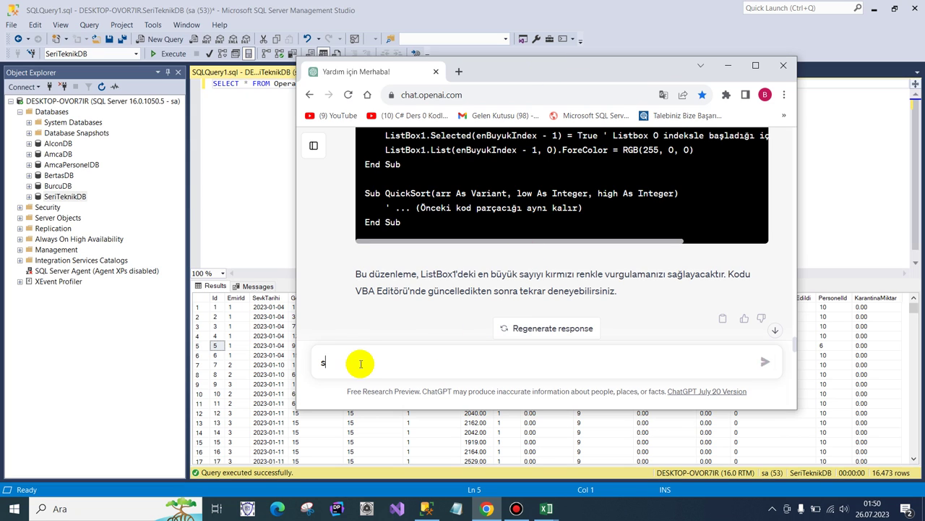
type("elam")
key("Return")
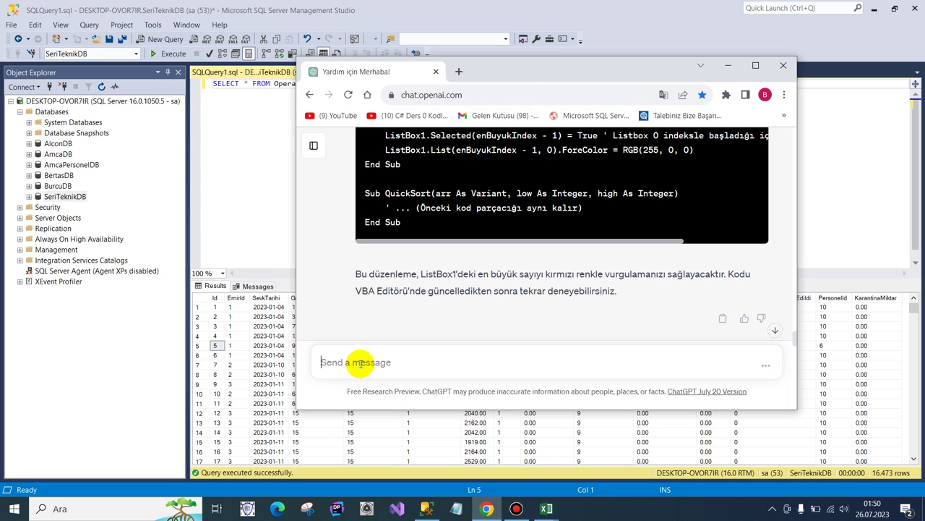
Step: Ask ChatGPT for a query listing the Id 5 record from Operansyon in SeriTeknikDB
type("sql s")
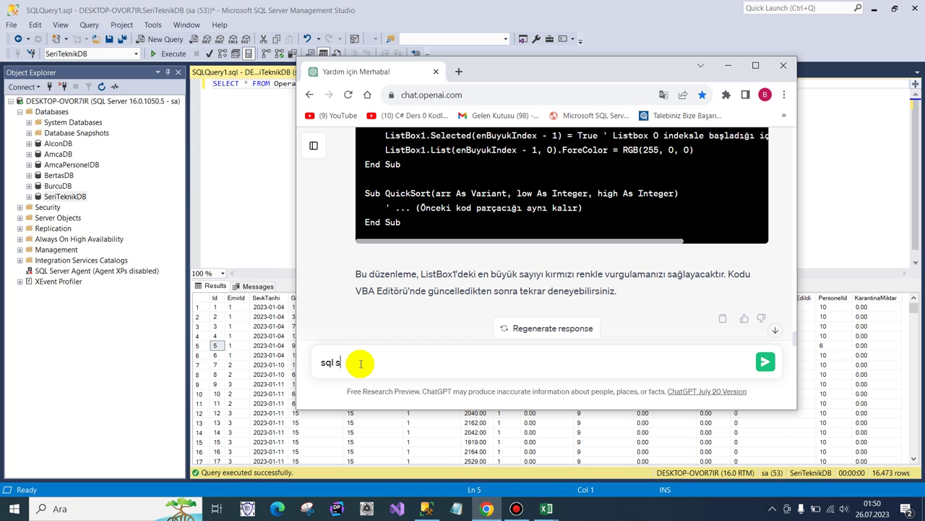
type("erver'da S")
type("eriTeknik")
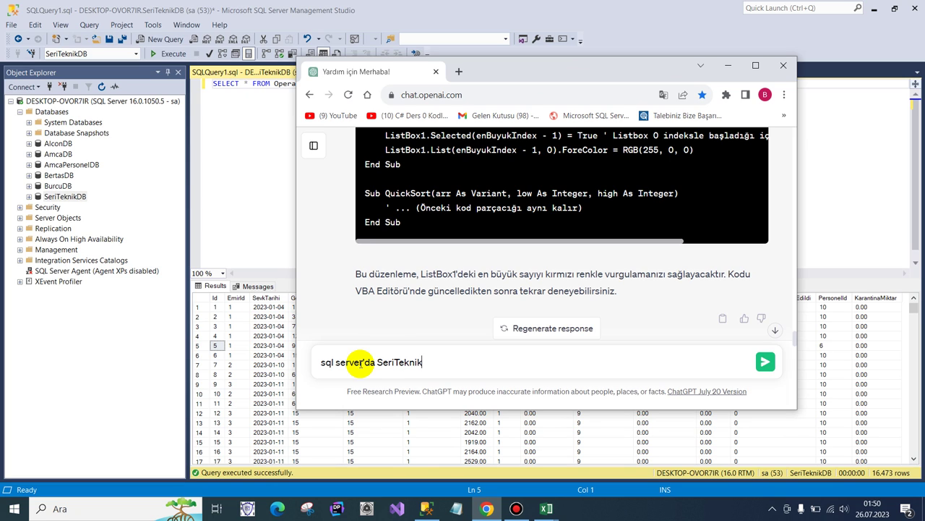
type("DB isi")
type("mli bir v")
type("eritabanım")
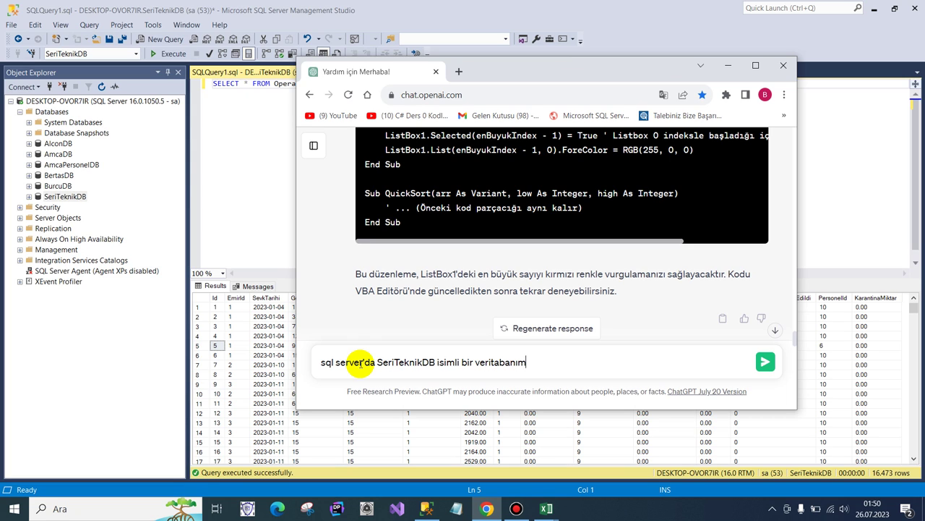
type(" va")
type("Operansyonlar")
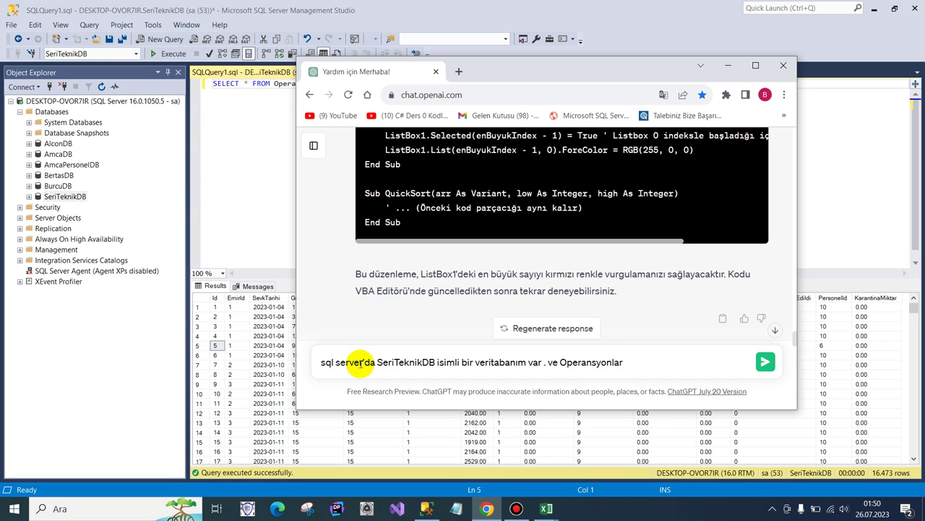
left_click_drag(531, 68, 537, 62)
key("BackSpace")
key("BackSpace")
type("s isimli bir t")
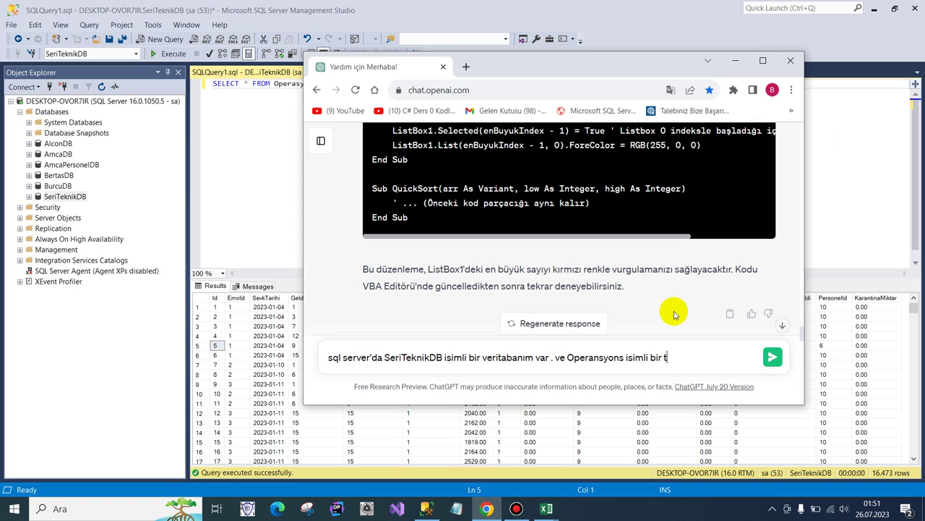
type("ablom")
type("ka")
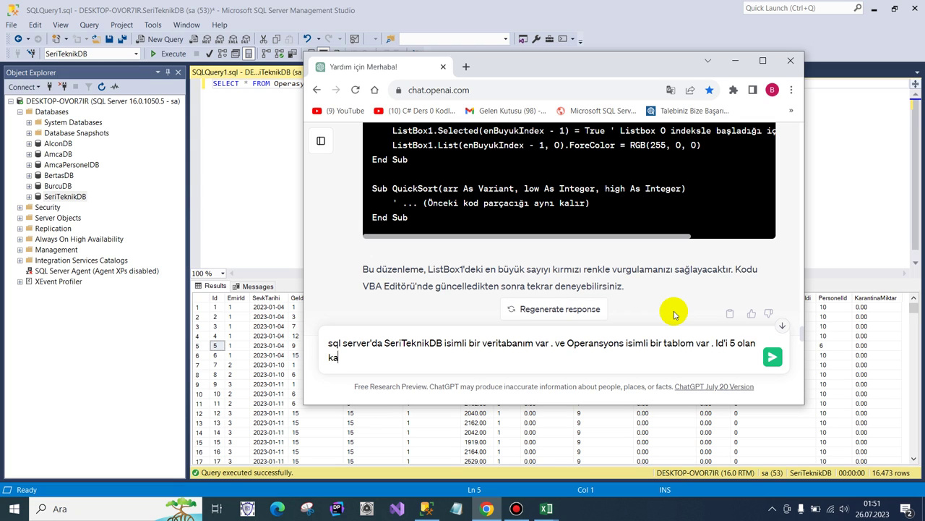
type("ydı listele")
type("mek is")
type("tiyorum")
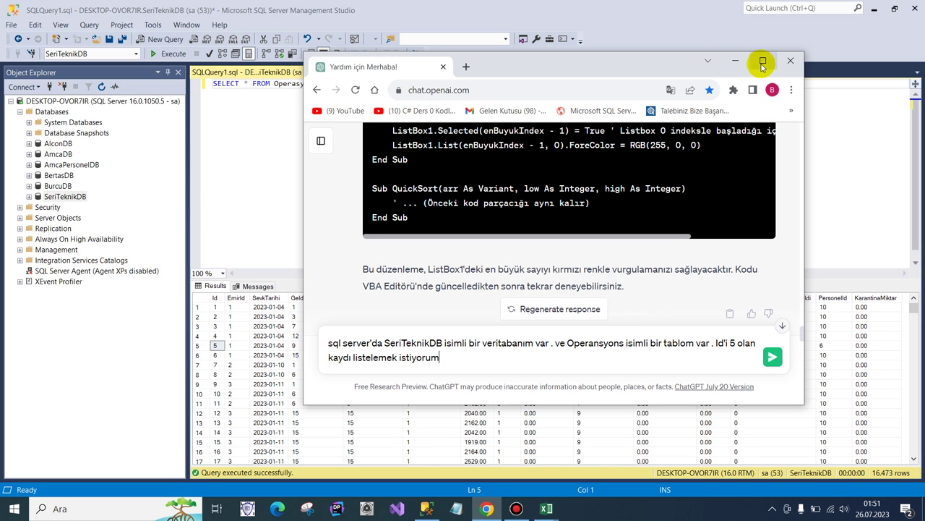
left_click(763, 66)
left_click(680, 452)
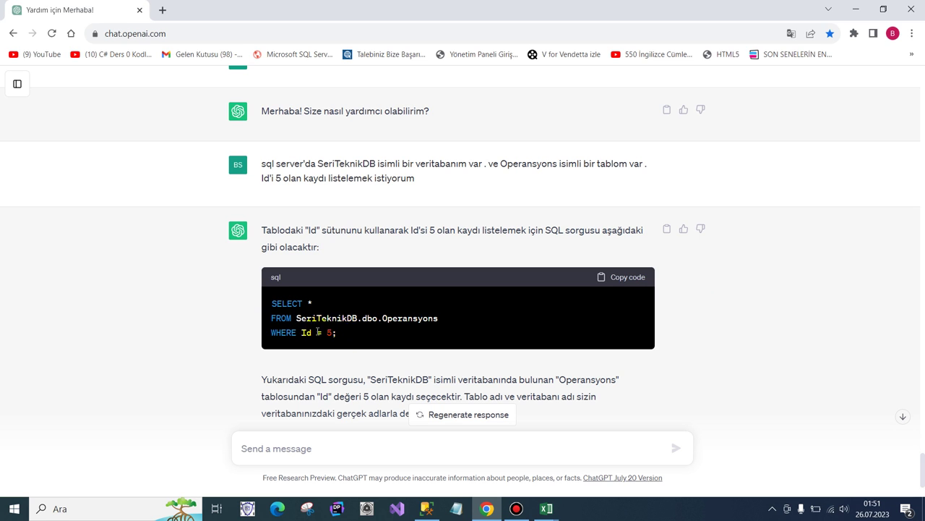
Step: Paste ChatGPT's Id = 5 query below the first SELECT in SSMS and execute it twice
left_click_drag(338, 332, 248, 303)
key("ctrl+c")
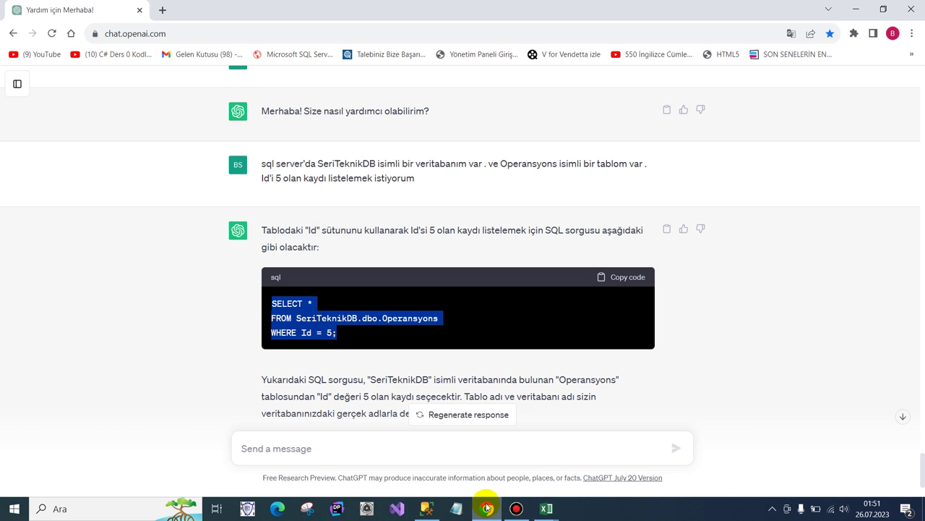
left_click(426, 508)
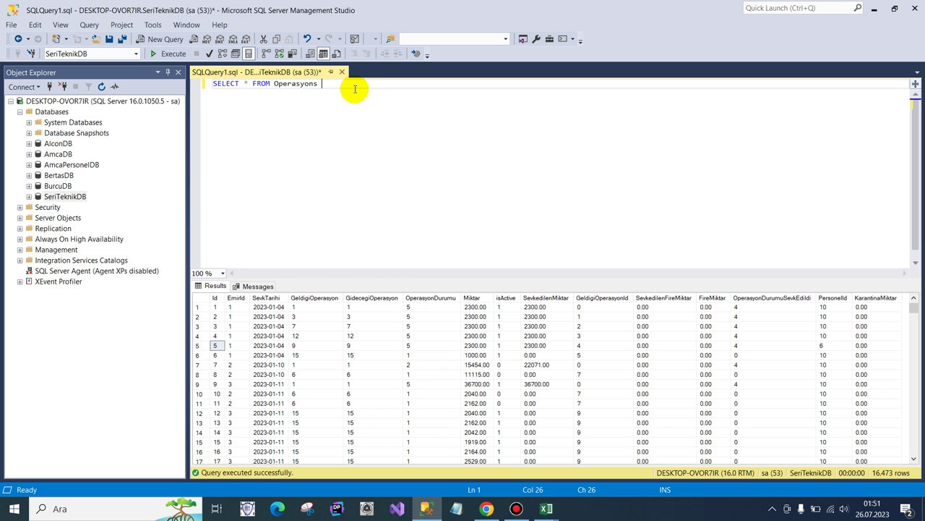
key("Return")
key("Return")
key("ctrl+v")
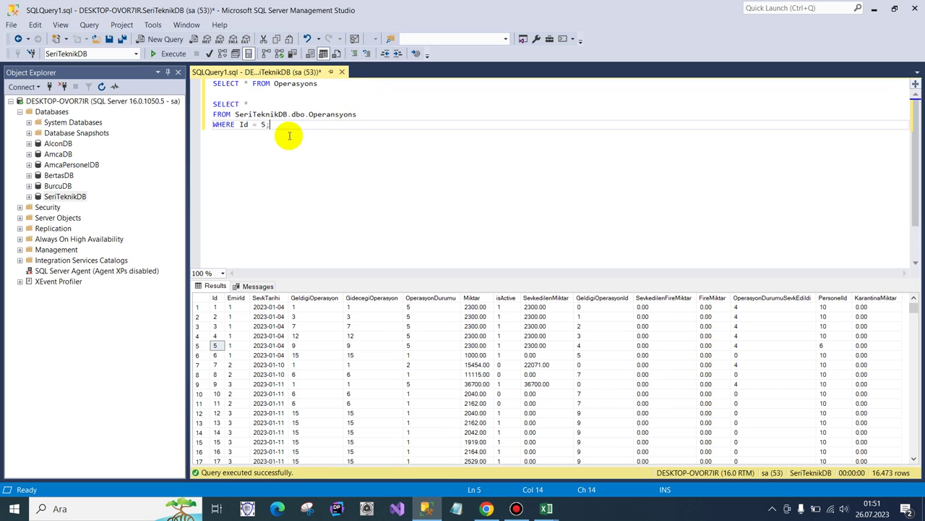
left_click_drag(289, 135, 211, 104)
left_click(168, 53)
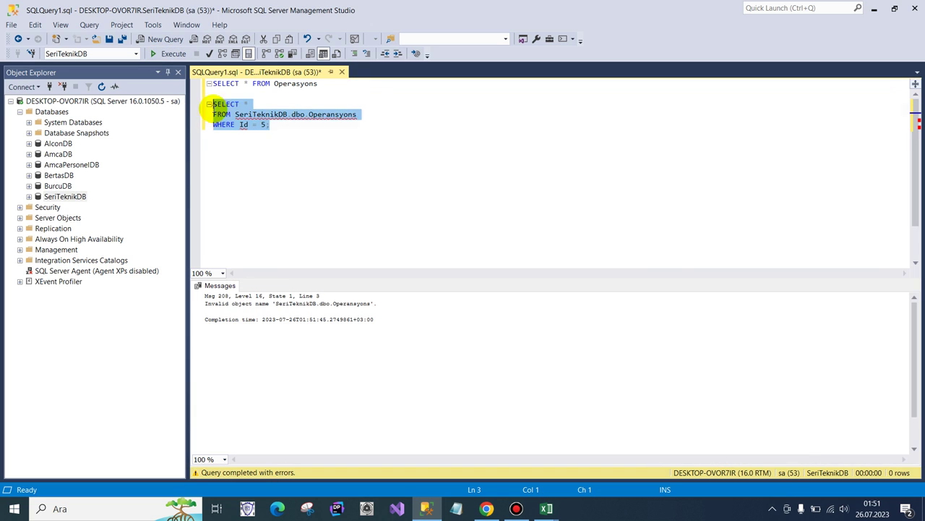
left_click(270, 125)
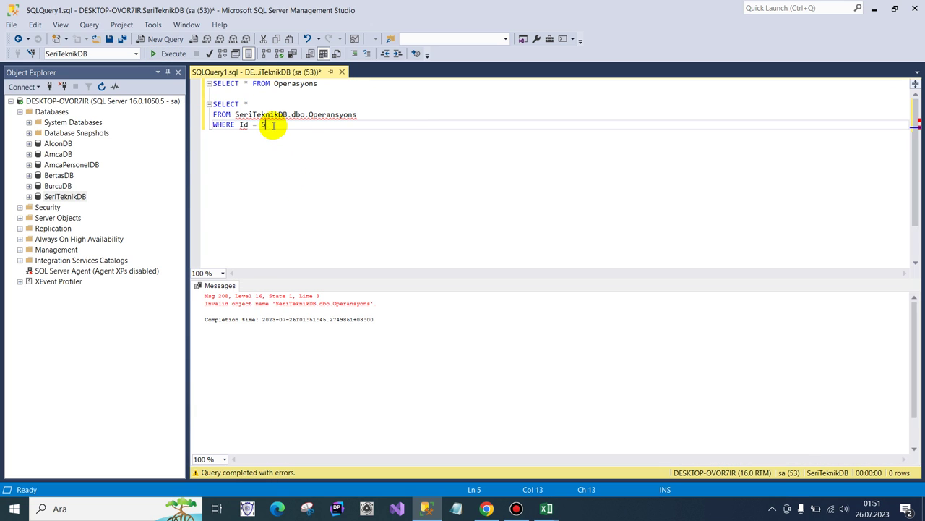
left_click_drag(269, 125, 211, 104)
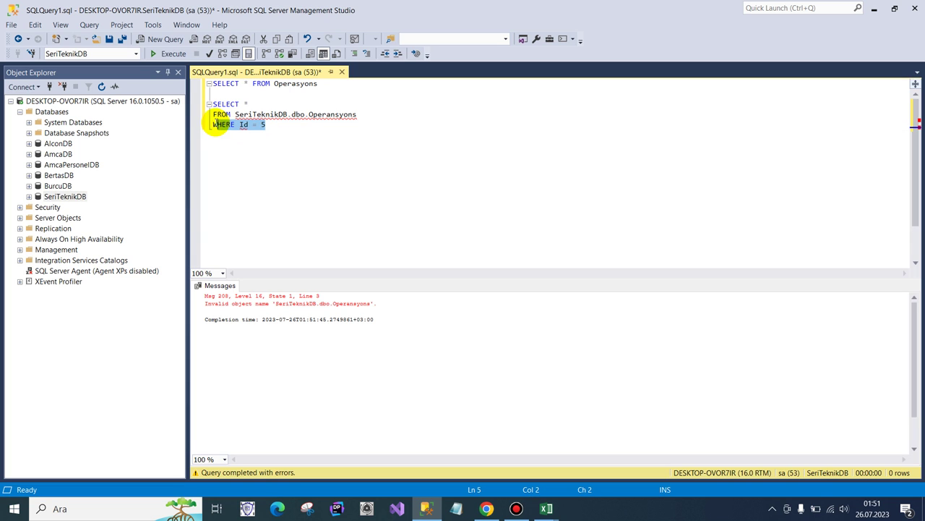
left_click(168, 55)
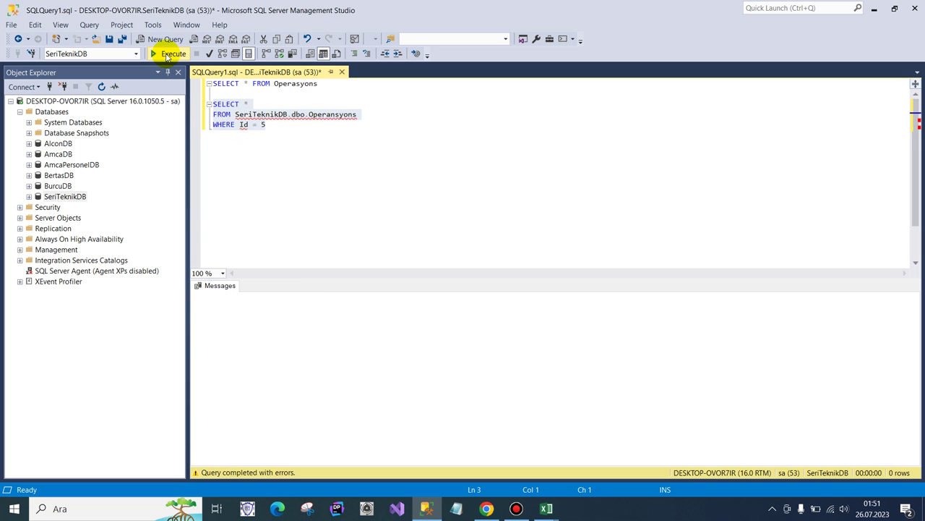
left_click(266, 124)
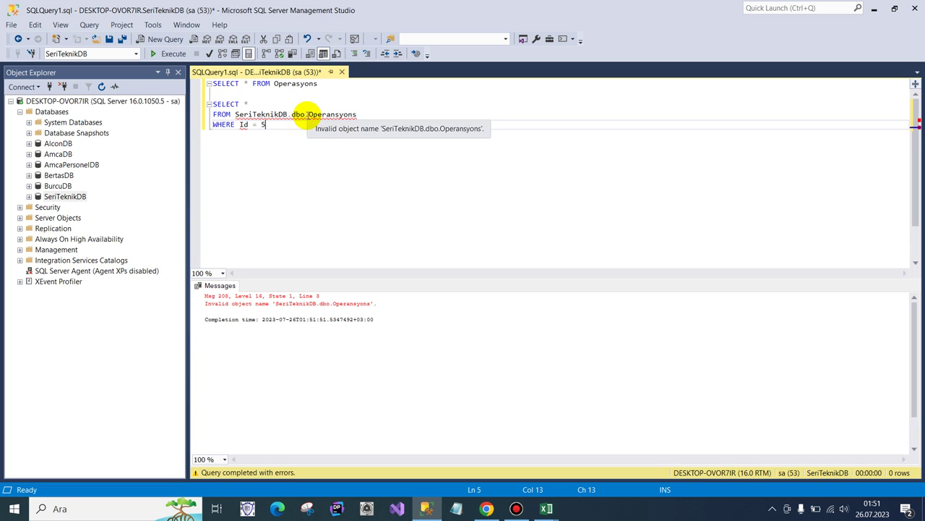
Step: Try deleting the SeriTeknikDB.dbo. prefix and adding a trailing semicolon, then revert both edits
left_click_drag(308, 115, 235, 116)
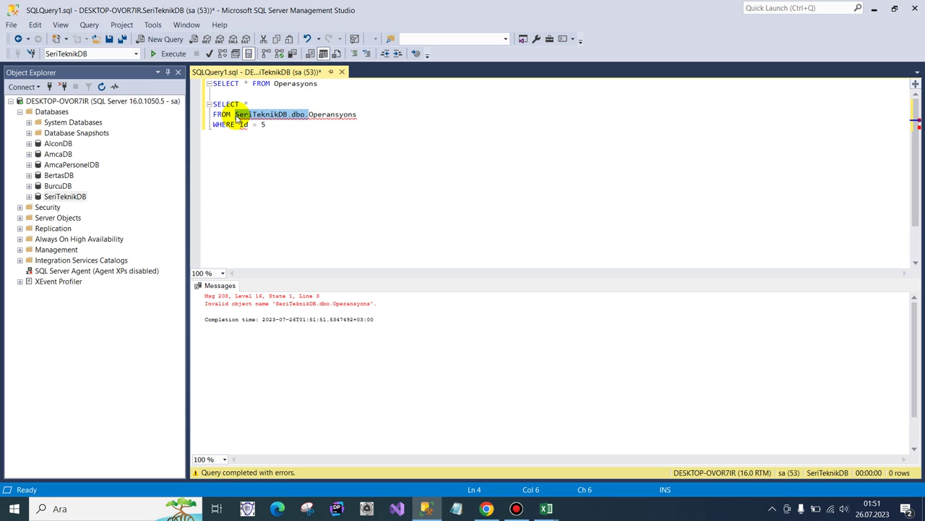
key("Delete")
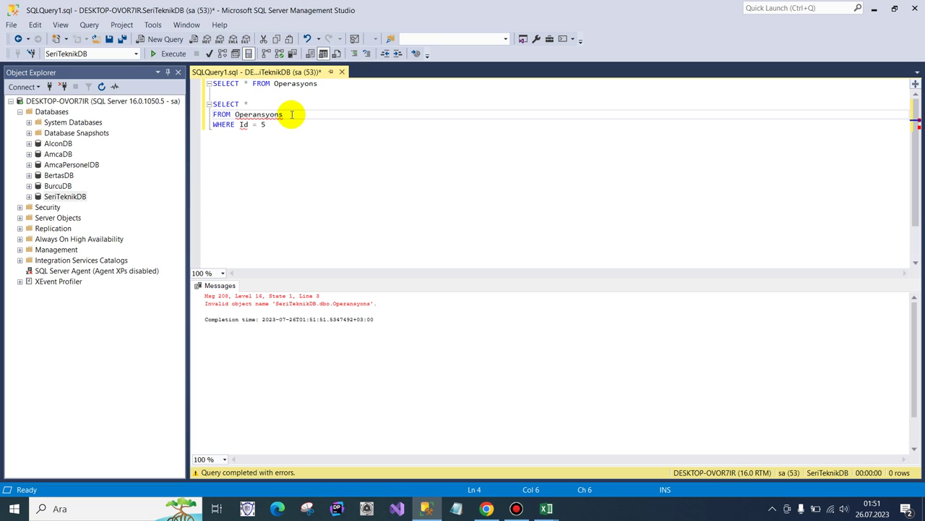
key("ctrl+z")
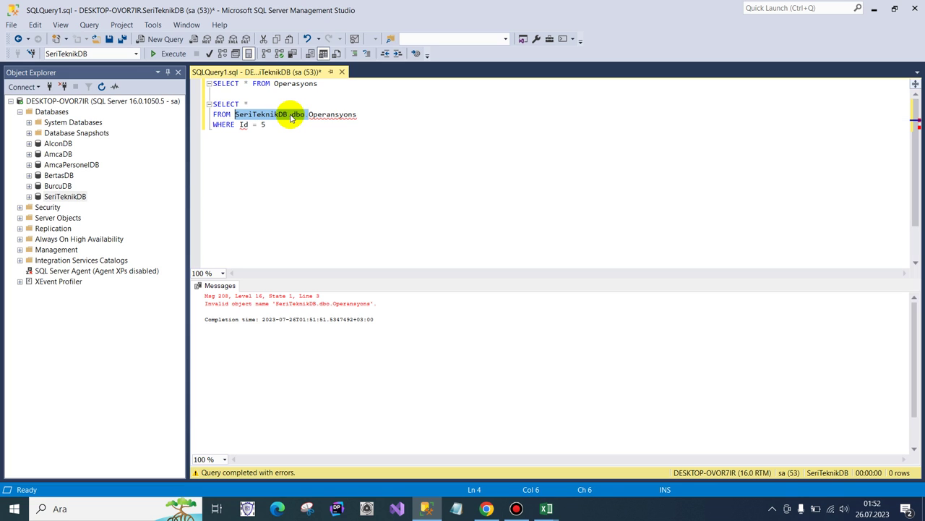
left_click(292, 130)
type(";")
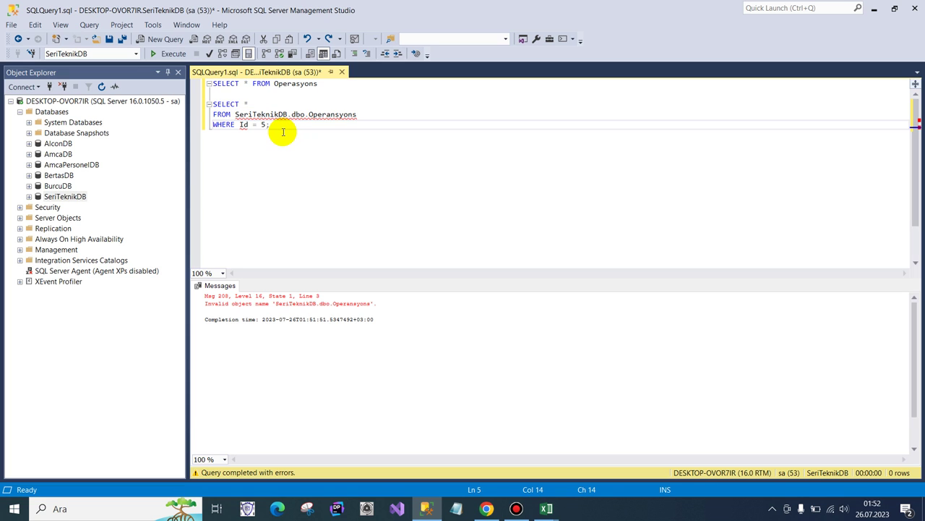
key("BackSpace")
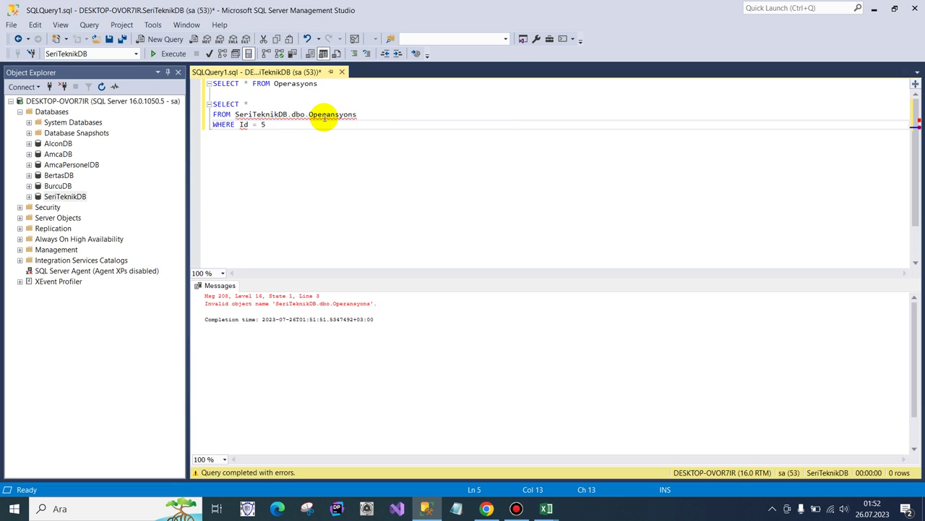
Step: Fix Operansyons to Operasyons, execute the three-line query for the Id 5 row, then bring up Bandicam
left_click(335, 115)
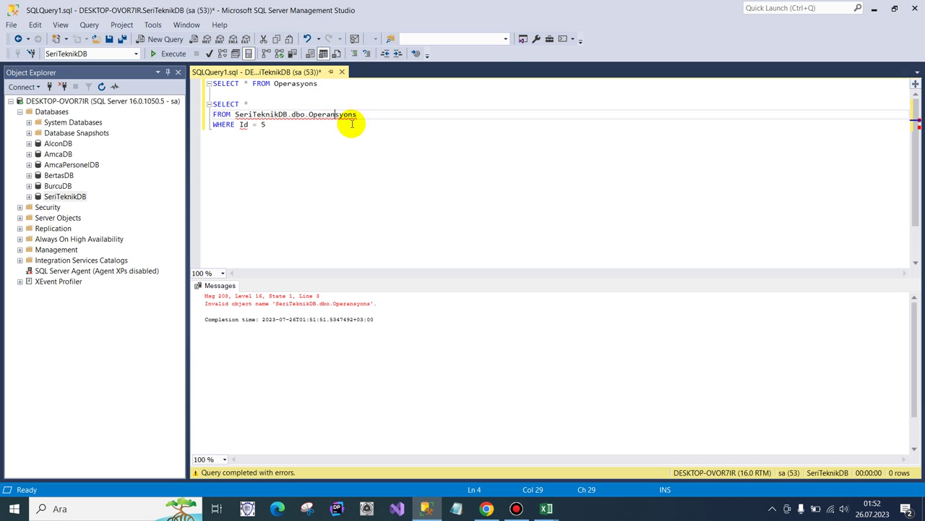
key("BackSpace")
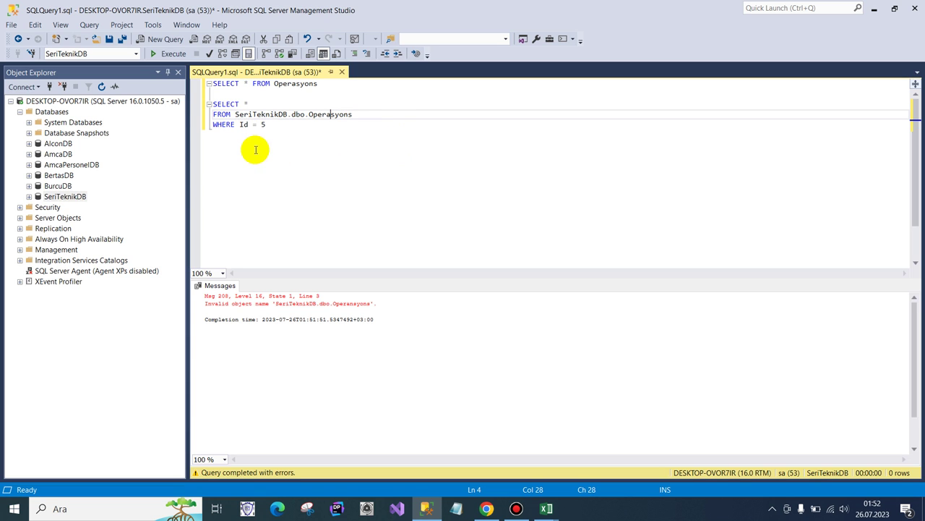
left_click_drag(280, 125, 210, 103)
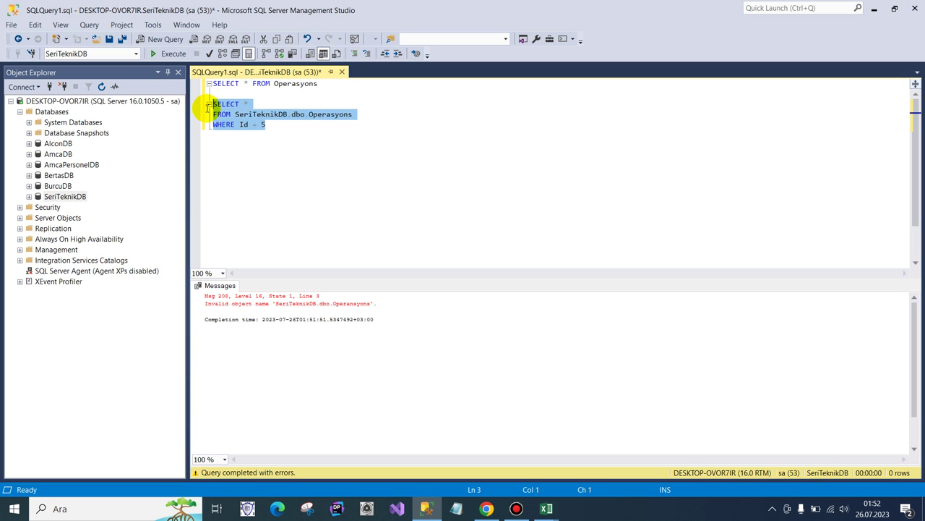
left_click(166, 53)
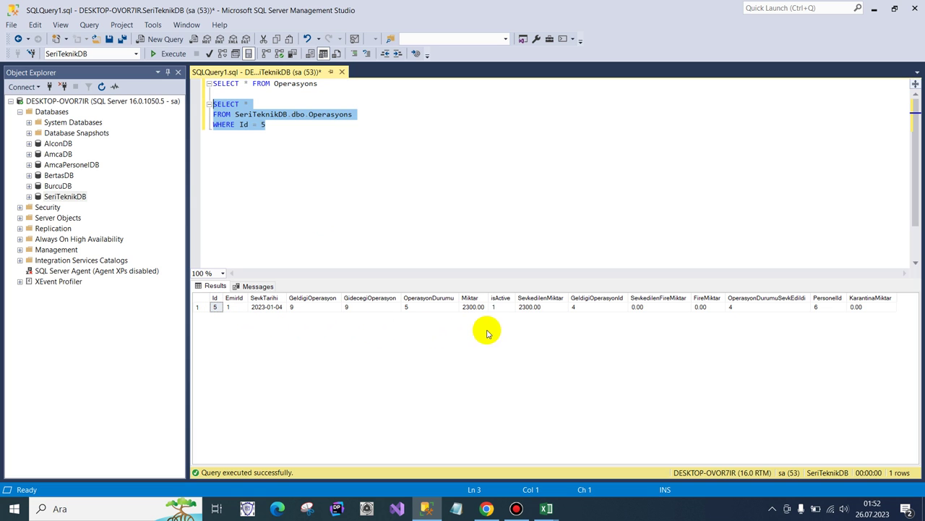
left_click(516, 508)
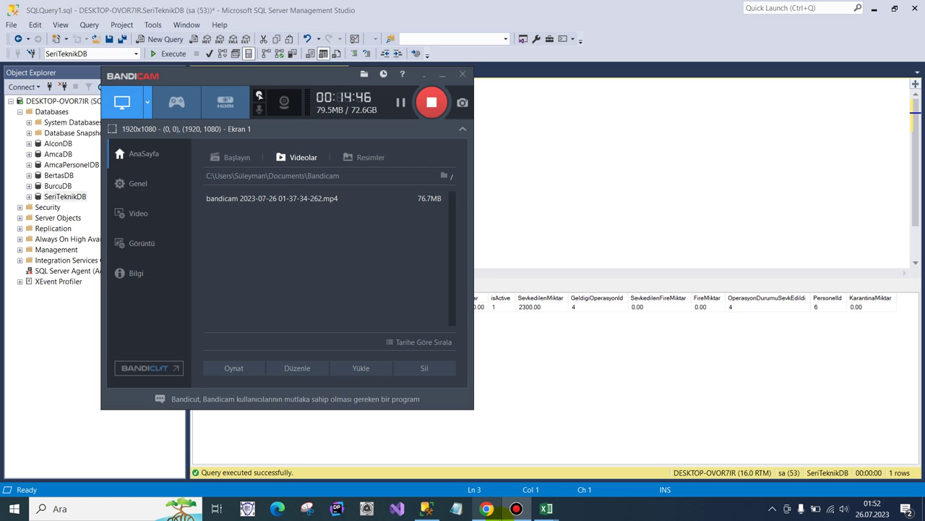
mouse_move(546, 509)
left_click(590, 472)
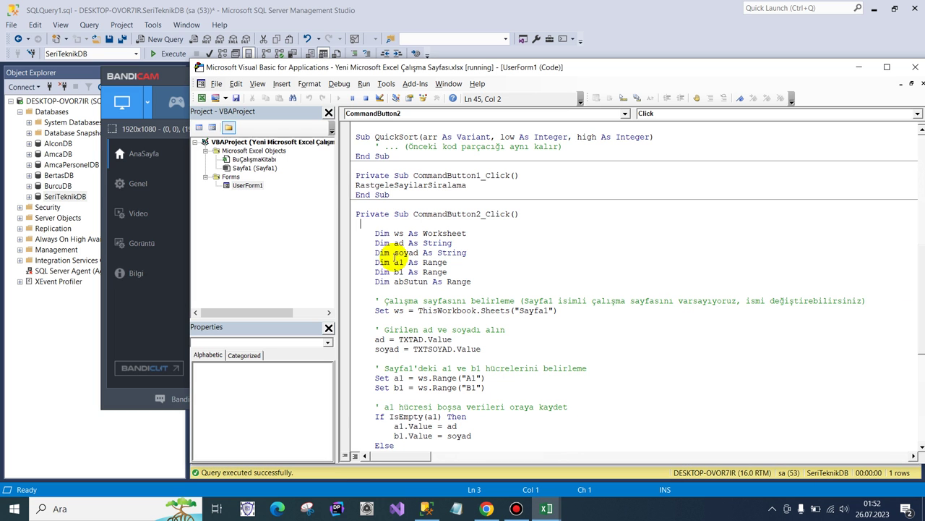
left_click(162, 76)
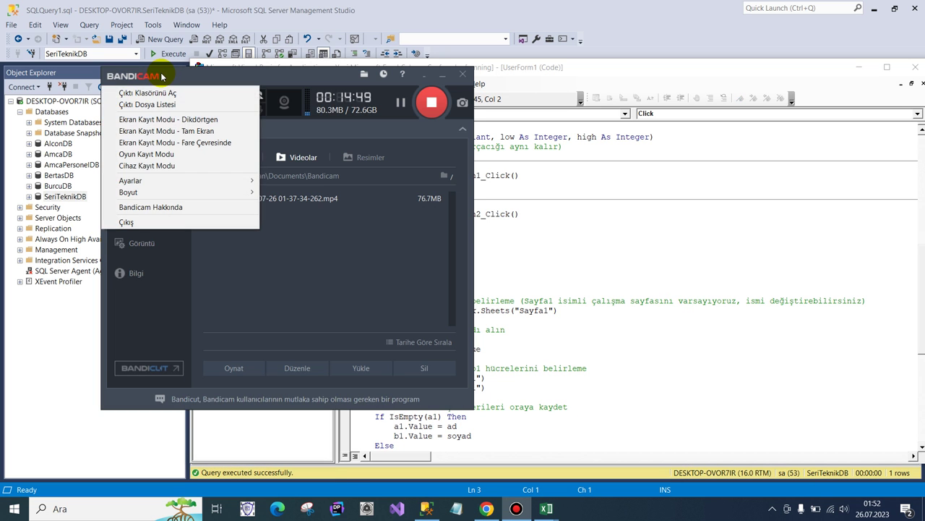
left_click(248, 78)
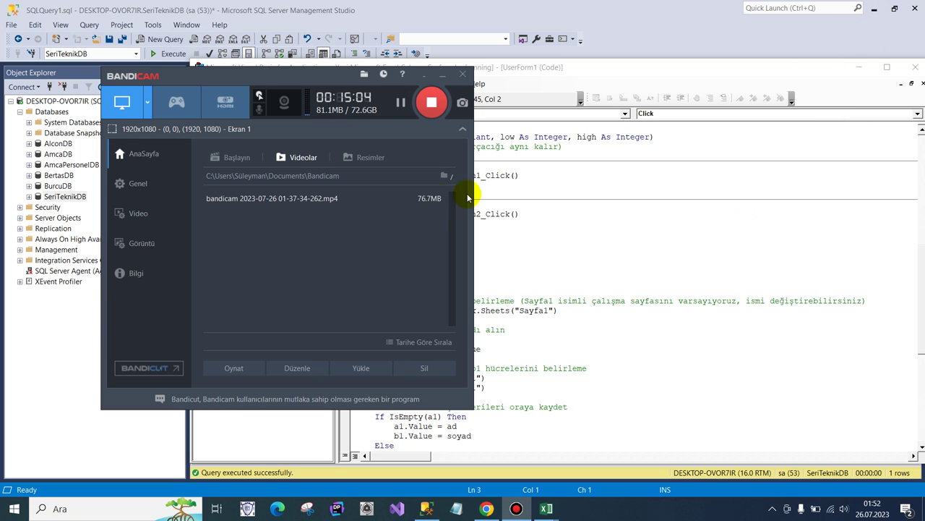
left_click_drag(256, 78, 439, 39)
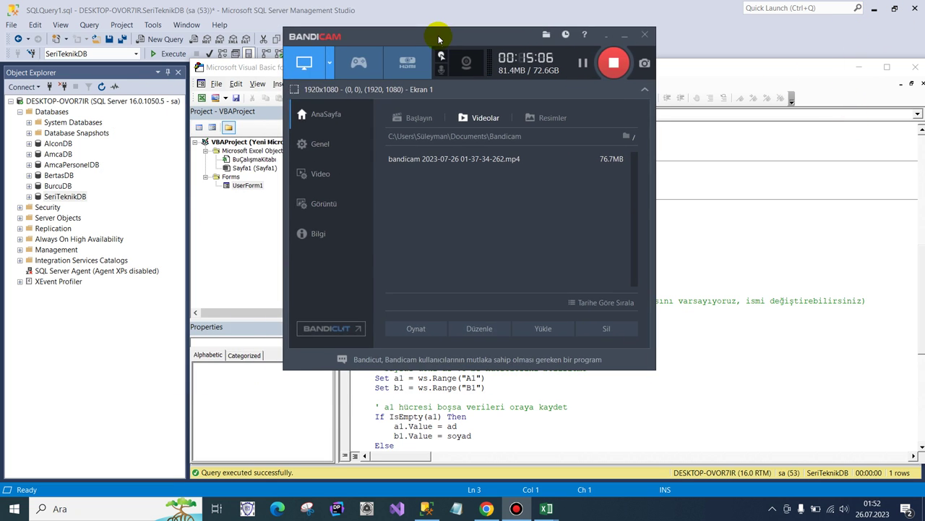